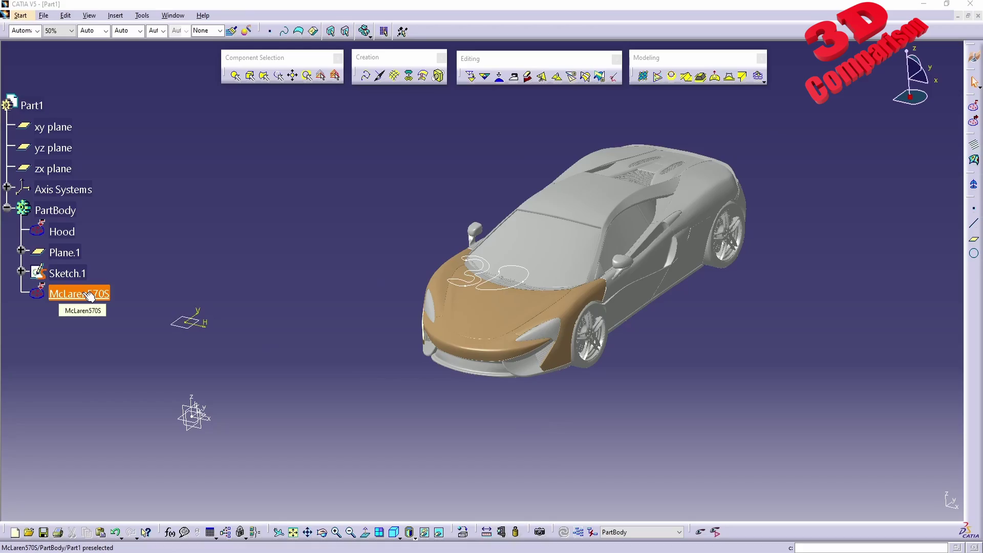
left_click(61, 232)
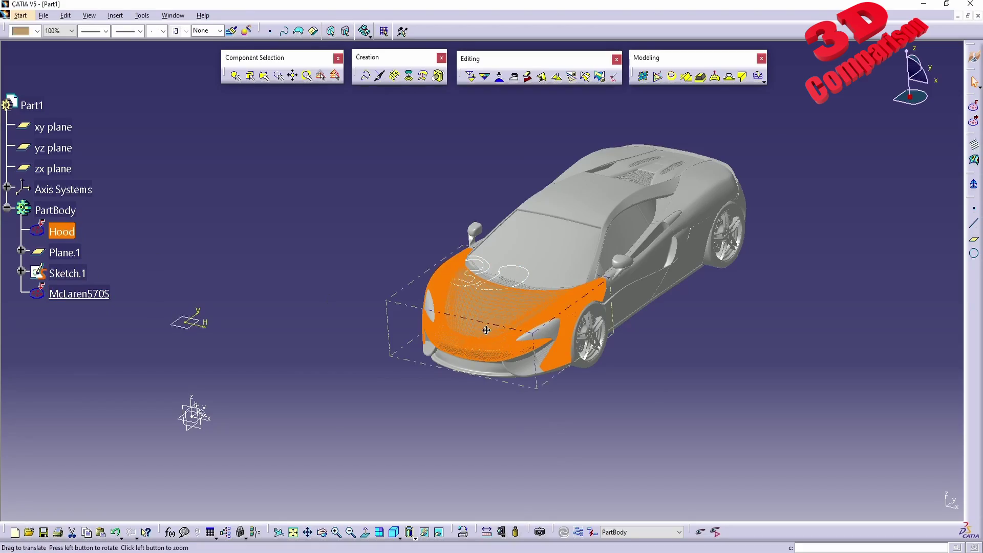
mouse_move(485, 246)
middle_mouse_down("ctrl")
mouse_move(486, 200)
mouse_move(468, 246)
mouse_move(478, 329)
middle_mouse_up("ctrl")
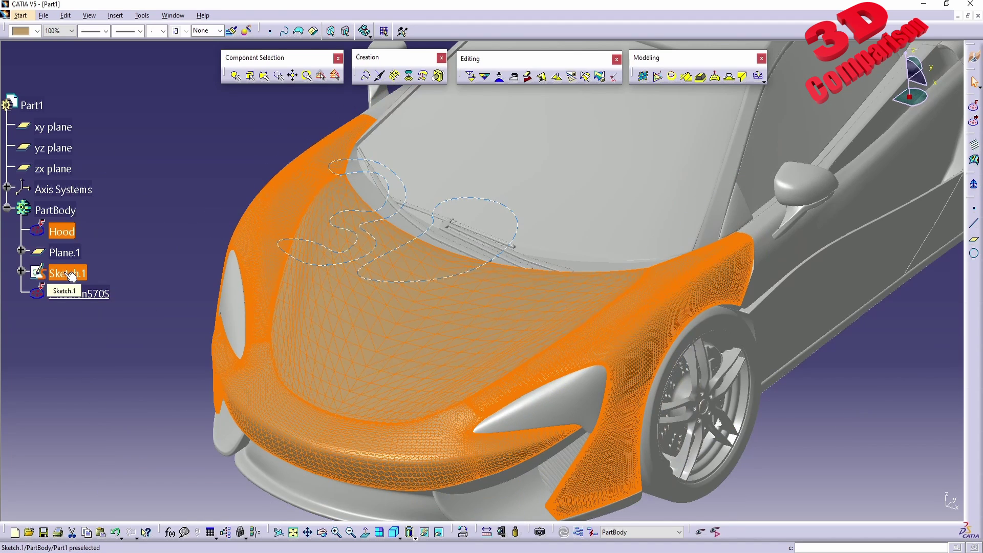
left_click(657, 77)
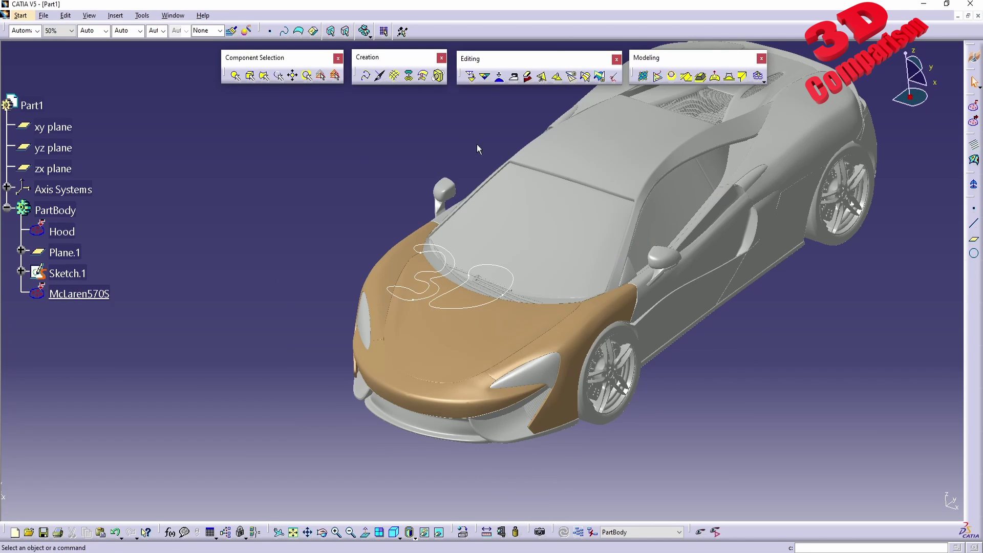
- Try to project the 3D lettering sketch onto the hood mesh, using the current view as the projection direction
left_click(72, 234)
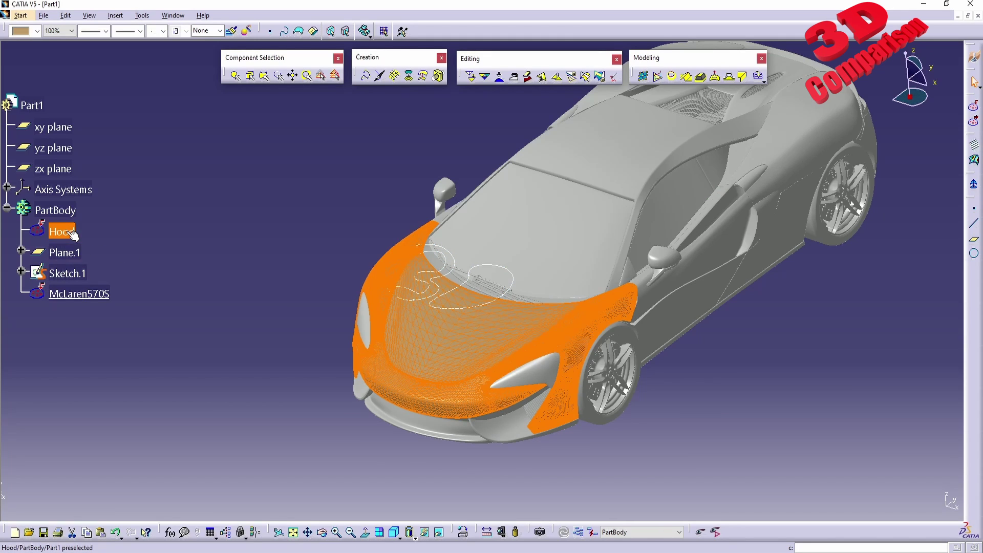
left_click(78, 277, "ctrl")
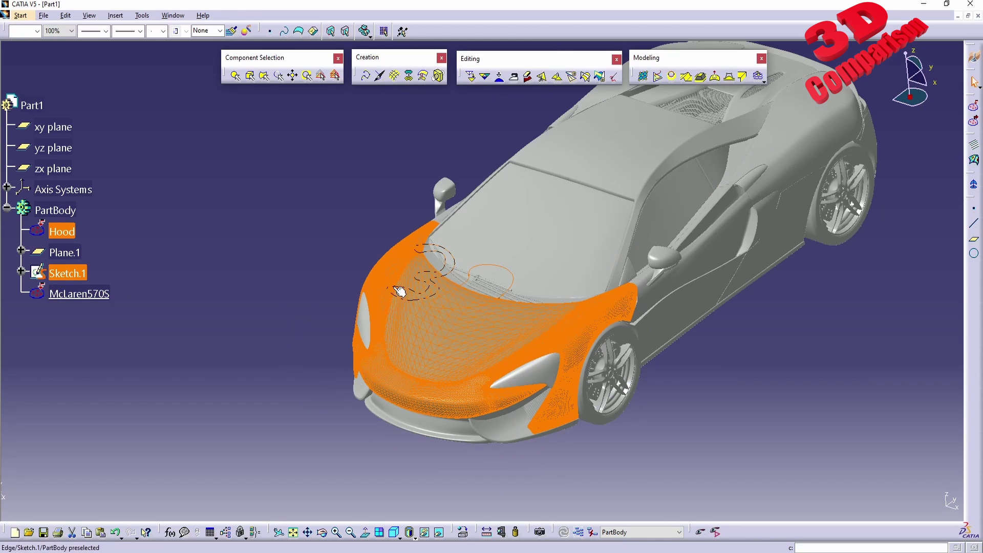
left_click(540, 250, "ctrl")
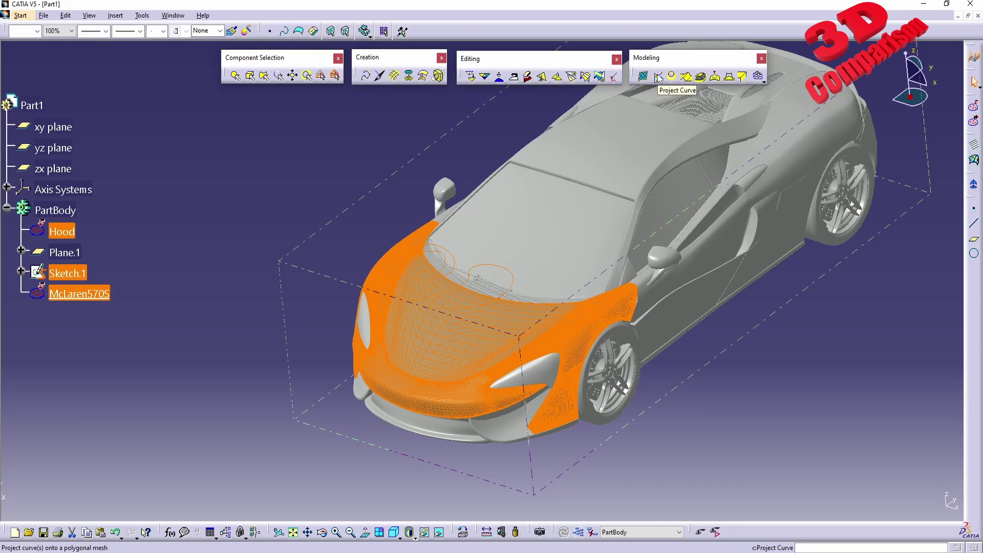
left_click(659, 78)
middle_click_drag(449, 351, 552, 375)
left_click(896, 503)
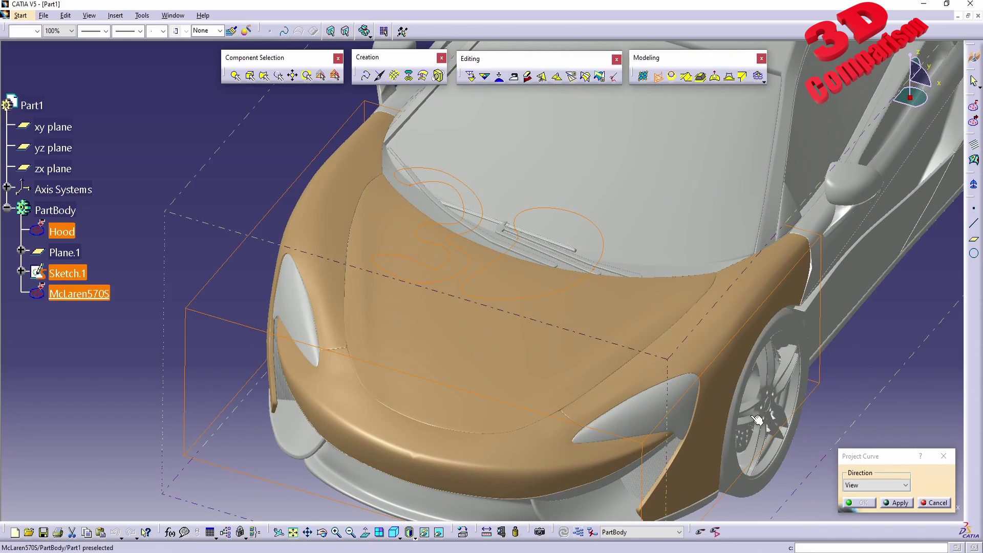
left_click(900, 503)
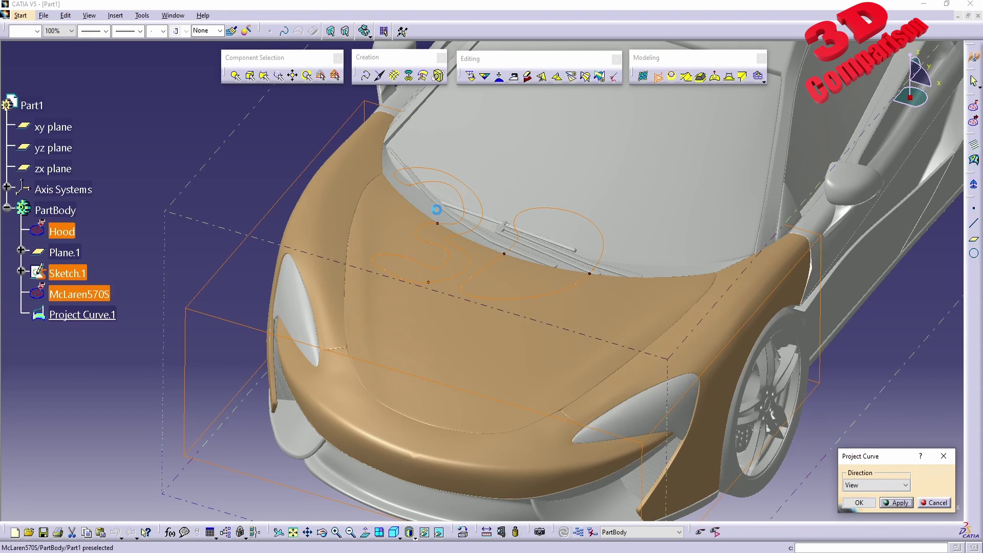
- Reapply the View-direction projection of the lettering from above the hood, inspect the projected curves and cancel the projection
middle_click_drag(582, 397, 575, 308)
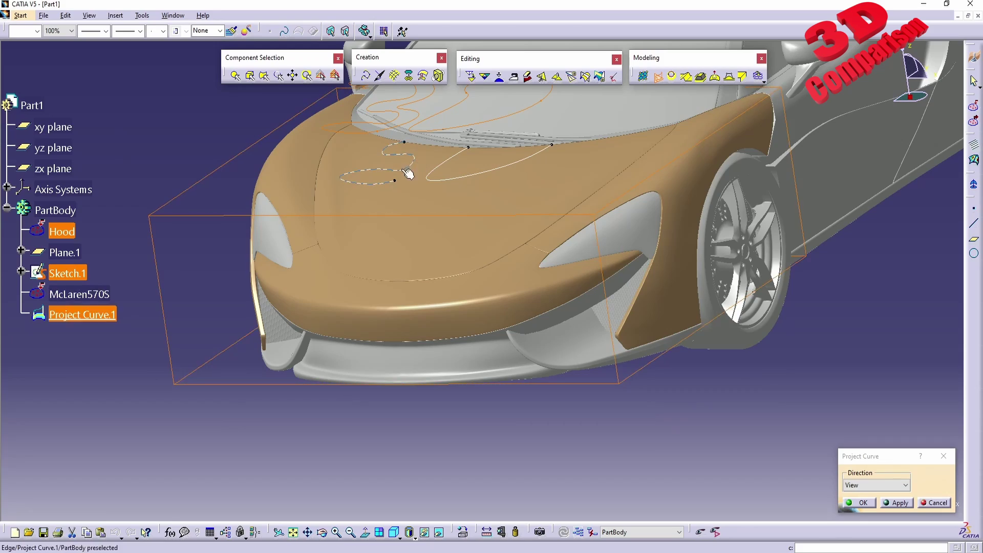
mouse_move(549, 340)
middle_mouse_down()
mouse_move(496, 294)
mouse_move(518, 394)
mouse_move(522, 369)
mouse_move(527, 377)
mouse_move(530, 429)
mouse_move(500, 336)
mouse_move(491, 424)
mouse_move(504, 392)
middle_mouse_up()
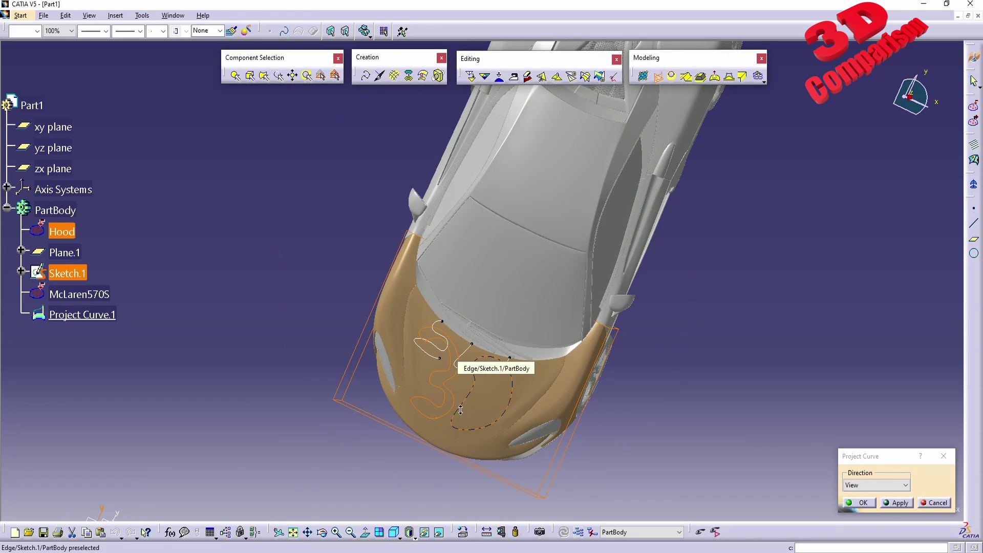
left_click(896, 504)
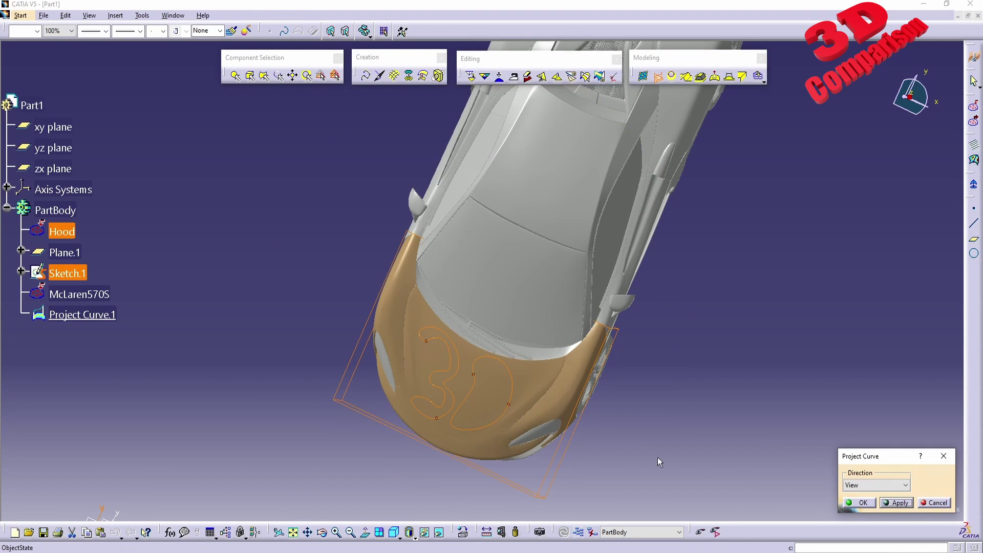
middle_click_drag(581, 458, 547, 414)
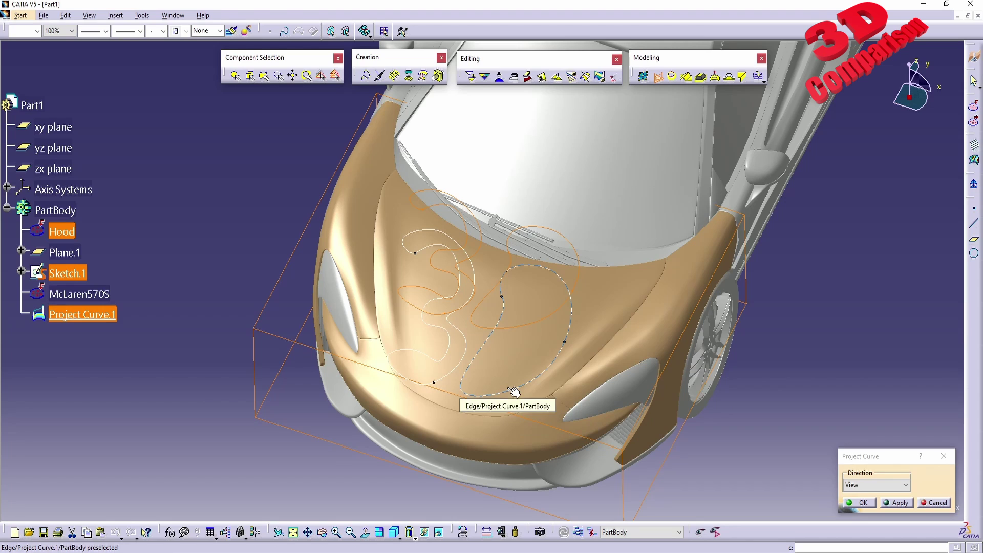
left_click(407, 381)
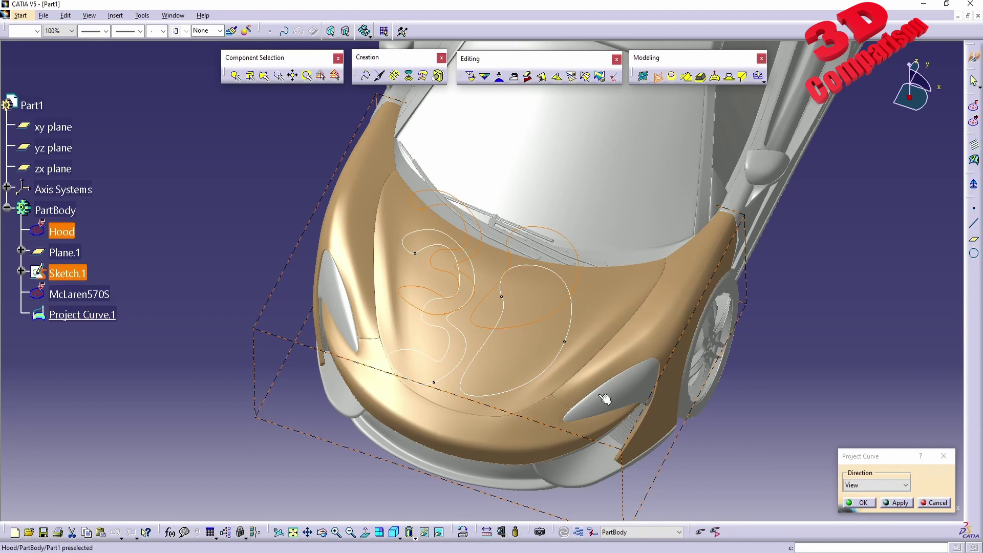
left_click(935, 503)
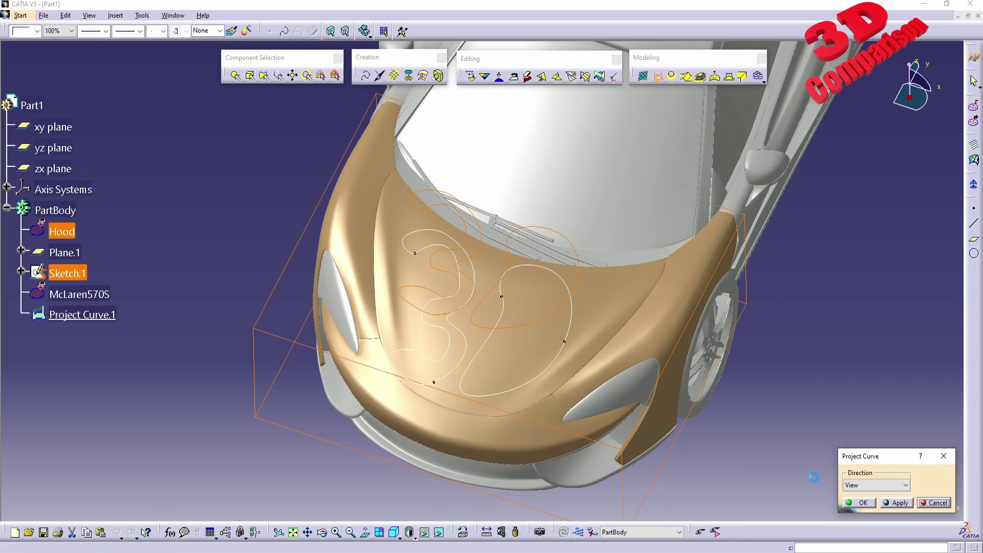
- Edit Sketch.1 and reshape the lower half of the "3" outline by moving its spline control points
left_click(75, 273)
double_click(75, 273)
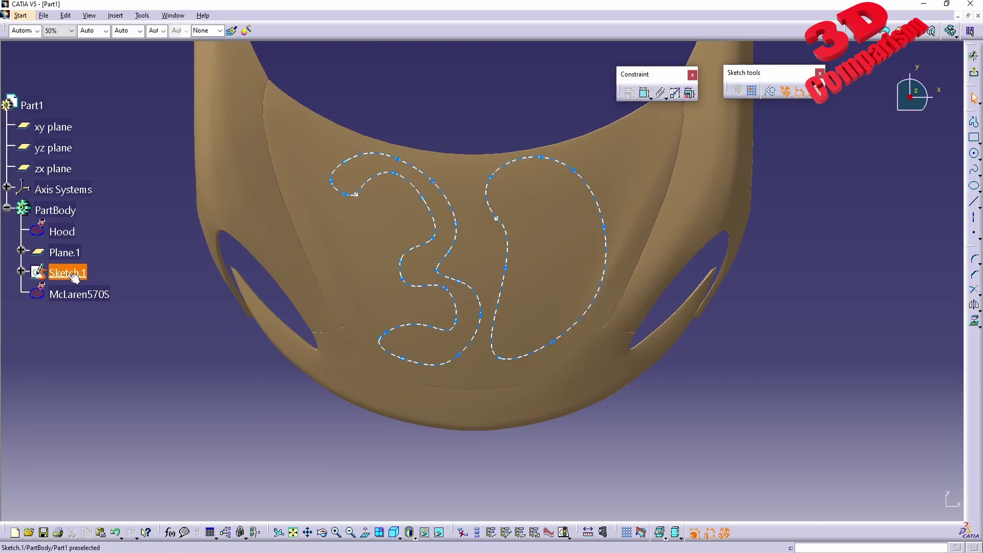
mouse_move(553, 266)
middle_mouse_down()
mouse_move(583, 181)
mouse_move(491, 208)
mouse_move(435, 176)
mouse_move(372, 326)
middle_mouse_up()
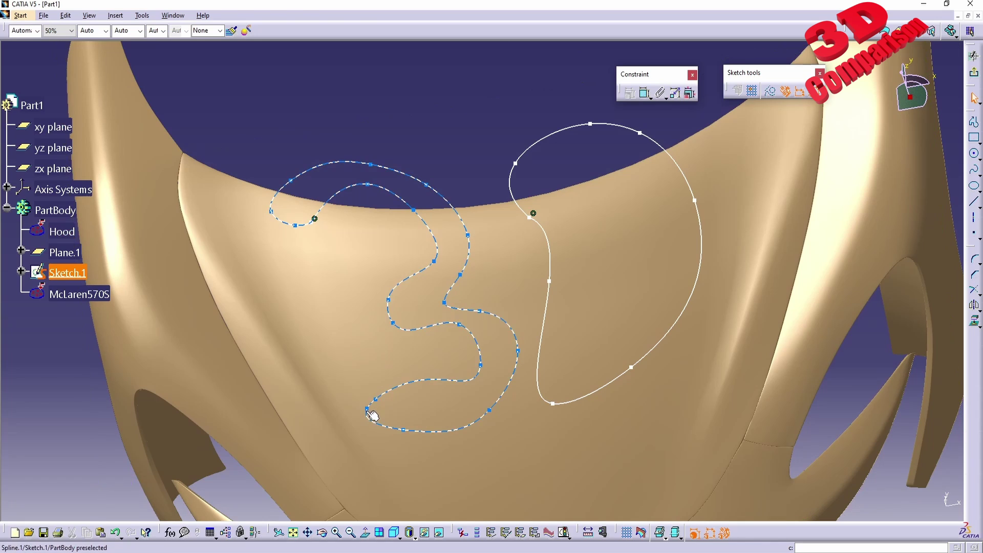
left_click_drag(377, 401, 413, 385)
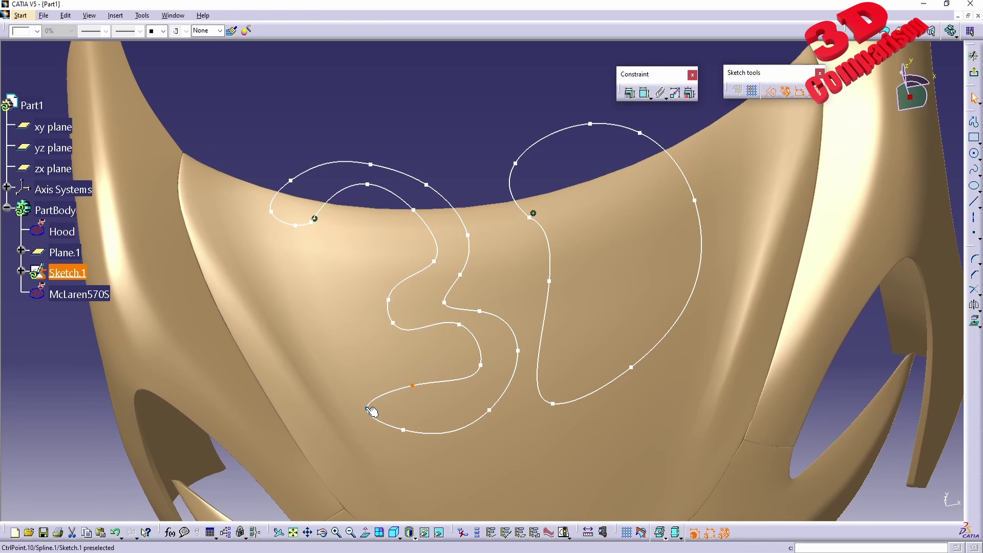
left_click_drag(368, 407, 382, 409)
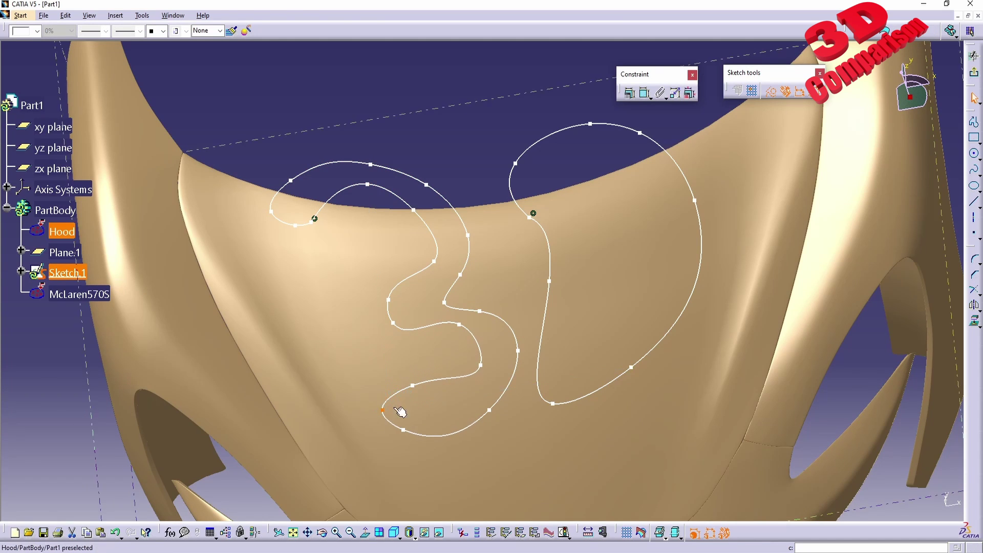
left_click_drag(484, 367, 470, 360)
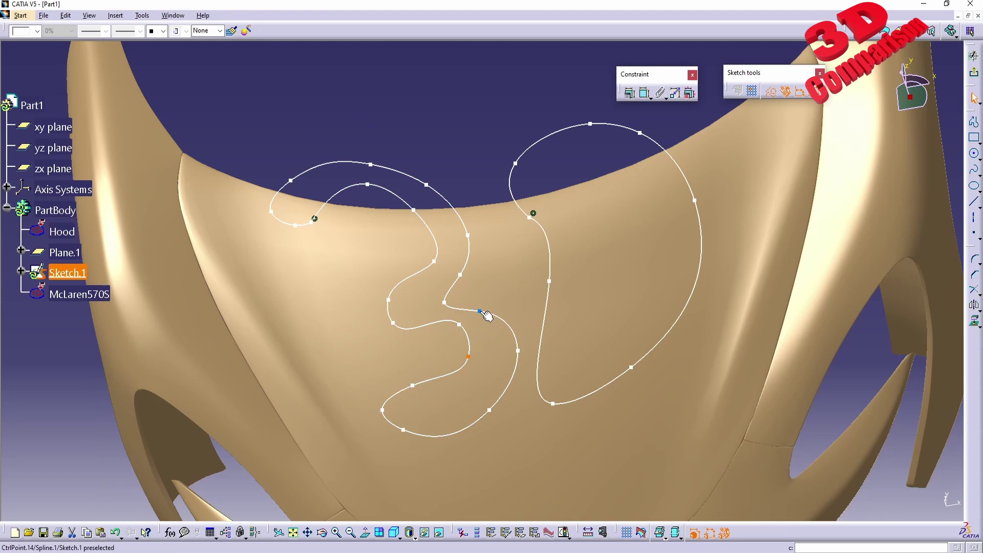
left_click_drag(480, 311, 453, 297)
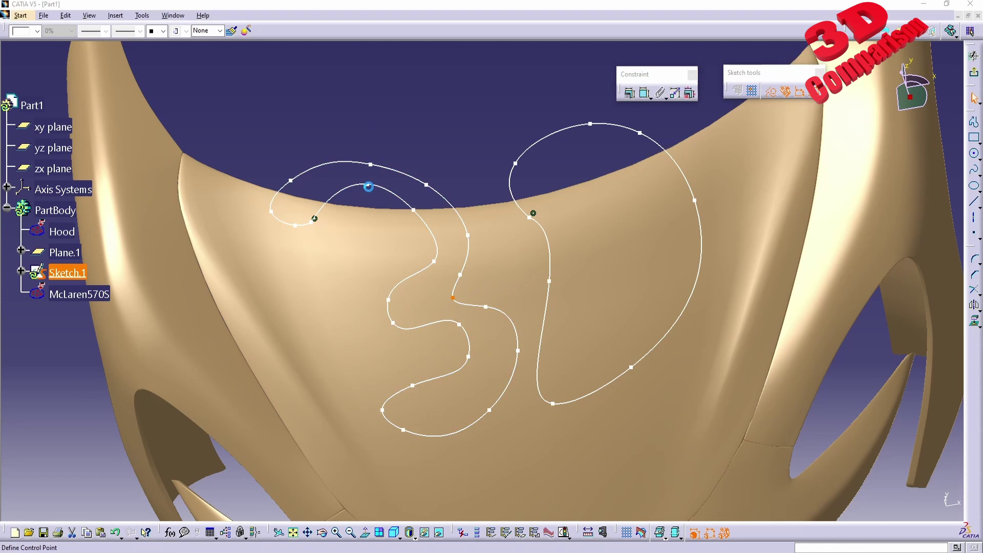
double_click(368, 185)
left_click(677, 463)
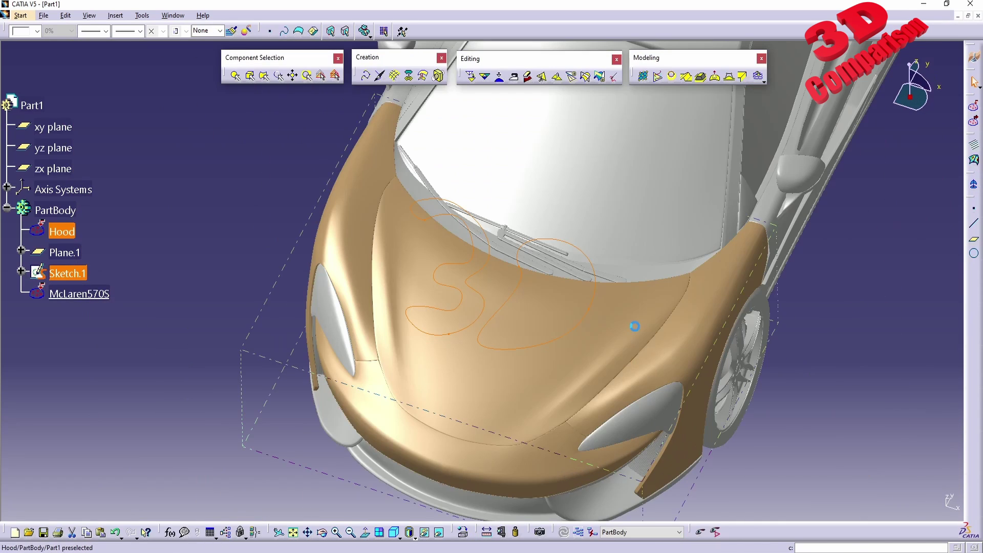
- Project the reshaped lettering sketch onto the hood mesh along the View direction, looking from above
middle_click_drag(536, 348, 472, 314)
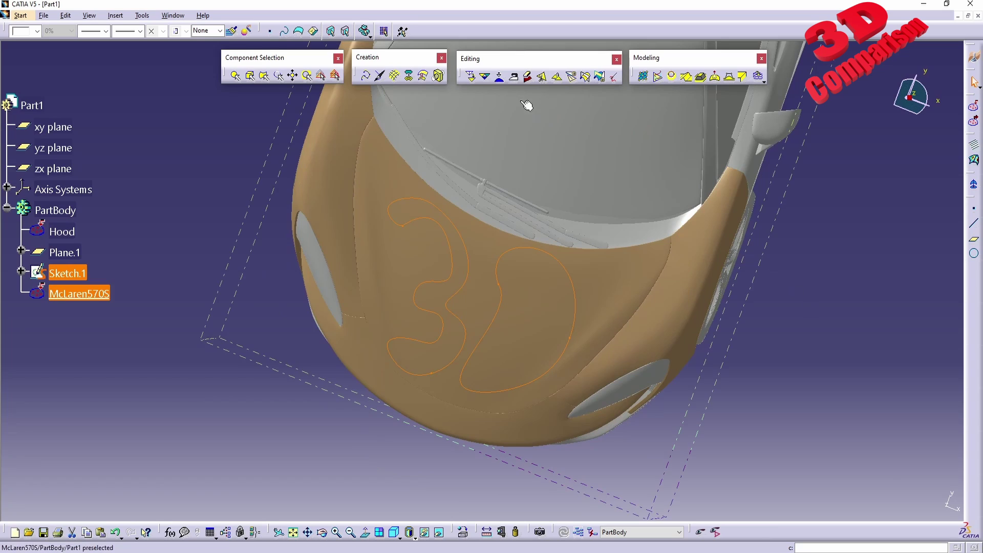
left_click(657, 76)
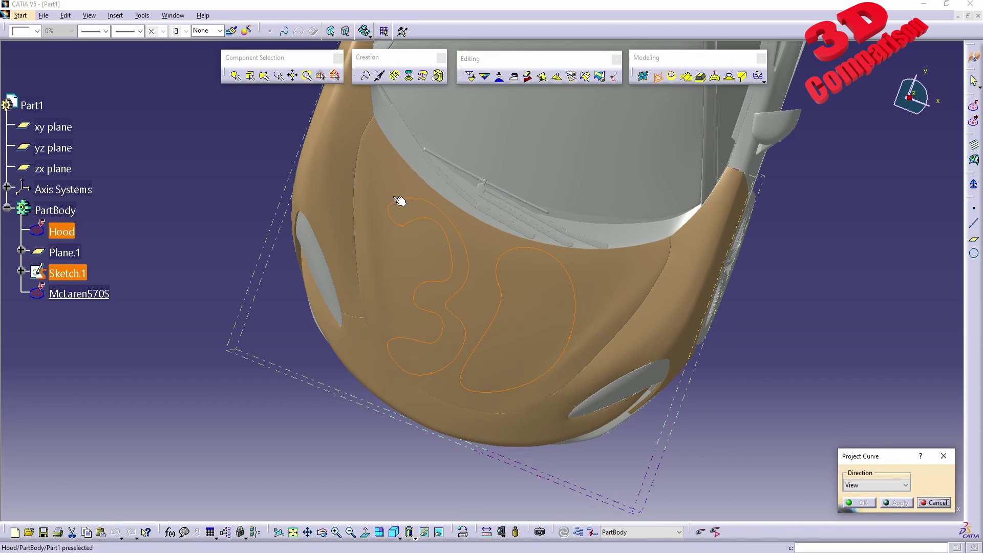
middle_click_drag(527, 405, 955, 529)
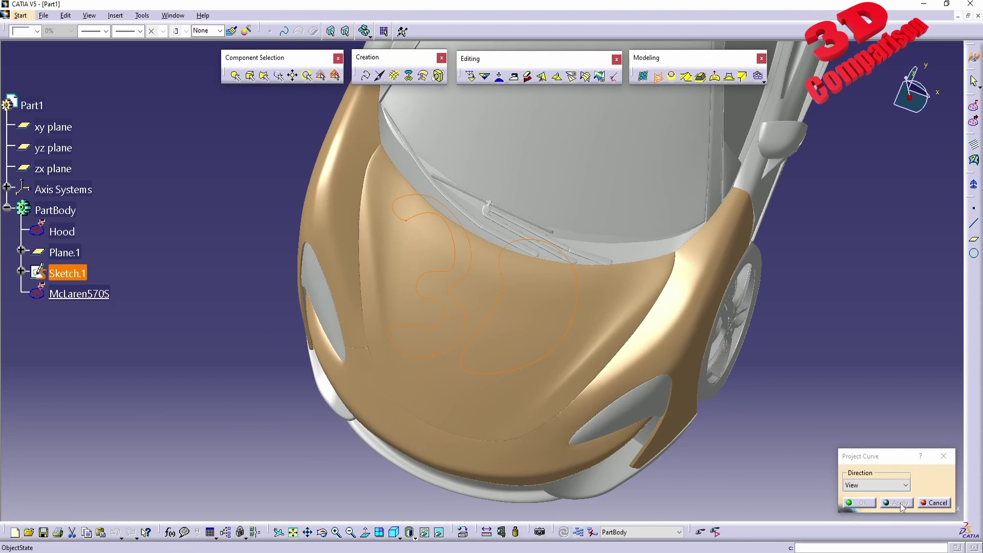
left_click(604, 337)
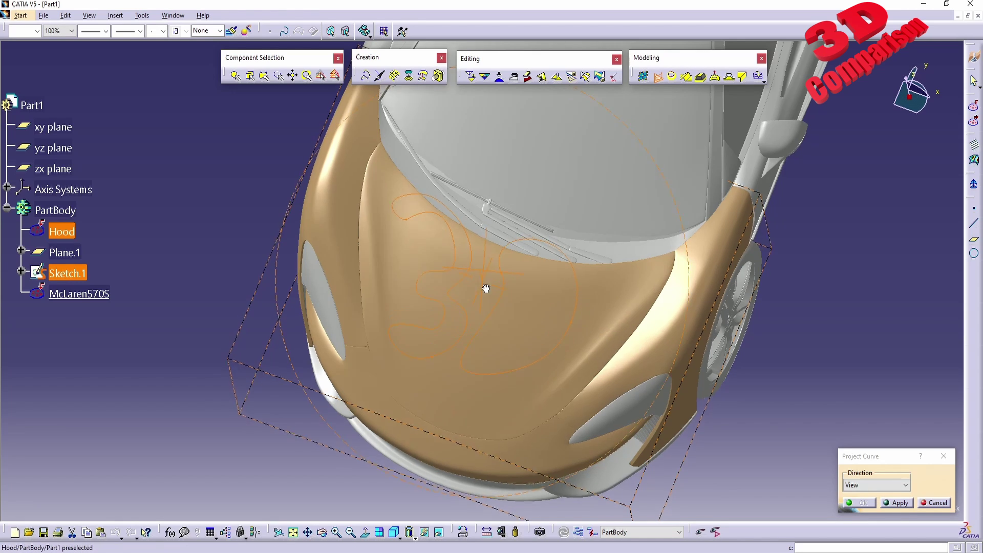
middle_click_drag(485, 285, 455, 303)
left_click(895, 502)
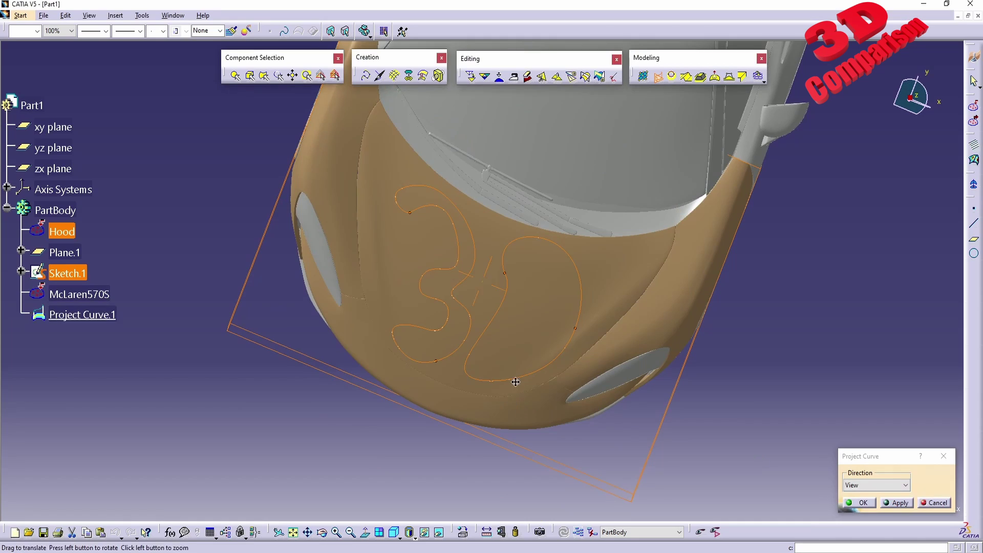
middle_click_drag(640, 358, 566, 182)
- Set the projection direction to Compass, apply it to the lettering and inspect the curves on the hood
left_click(878, 484)
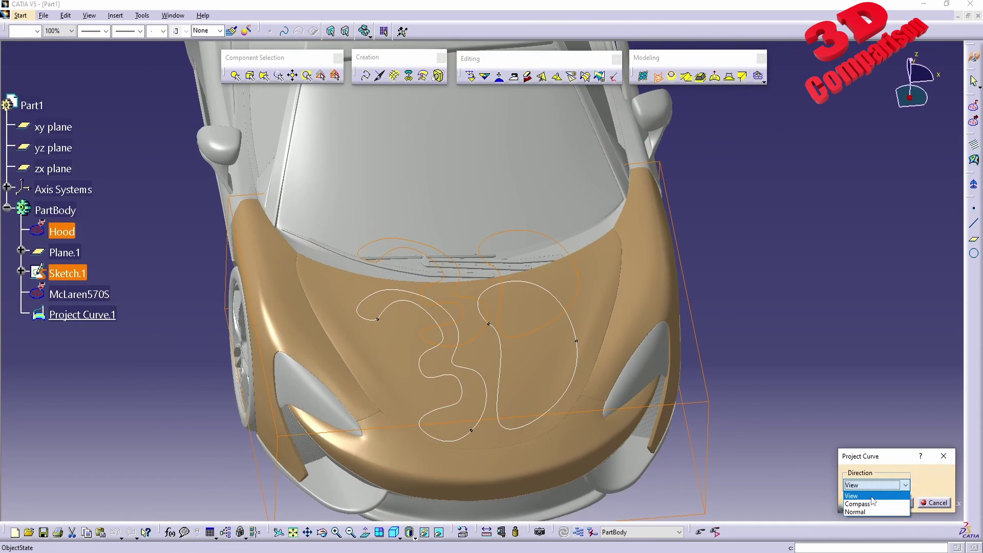
left_click(863, 505)
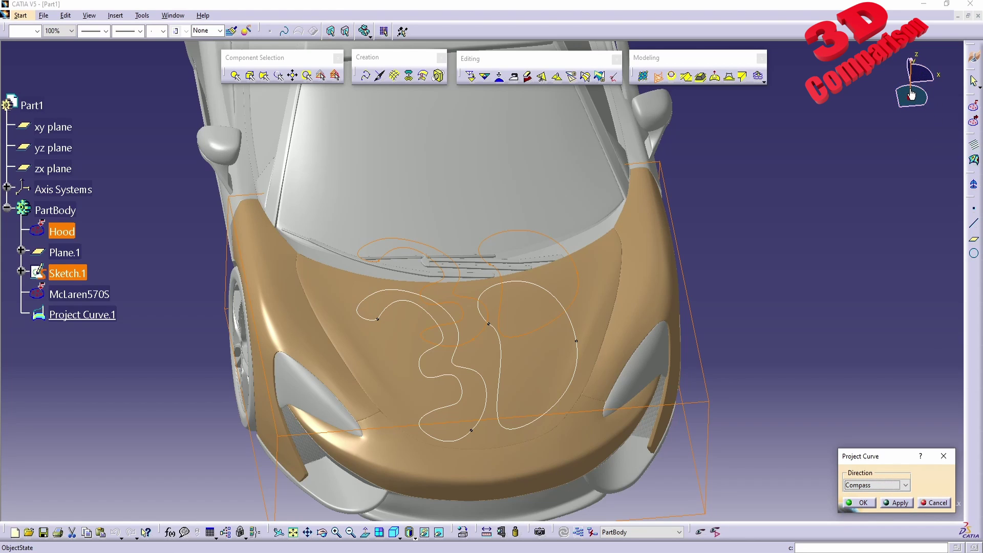
middle_click_drag(566, 340, 604, 286)
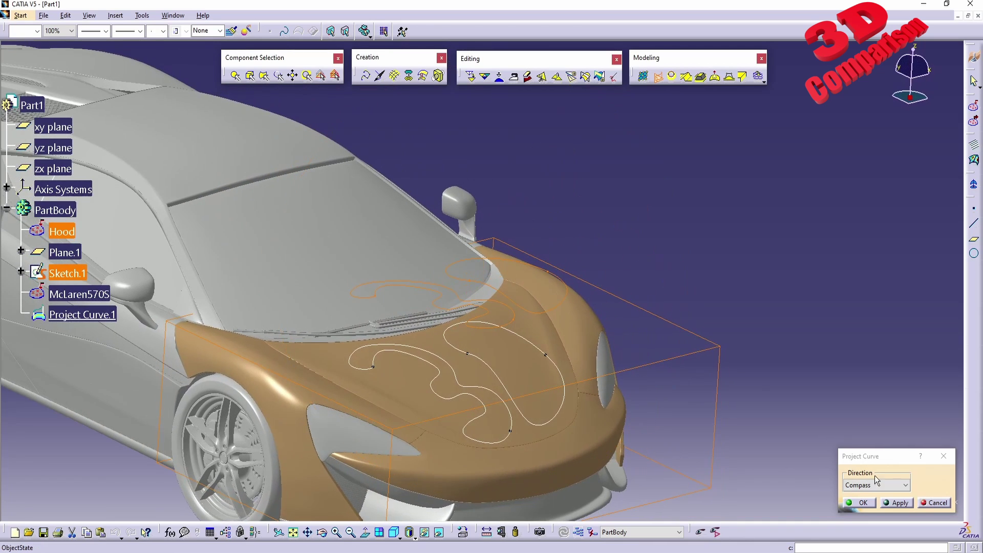
left_click(895, 503)
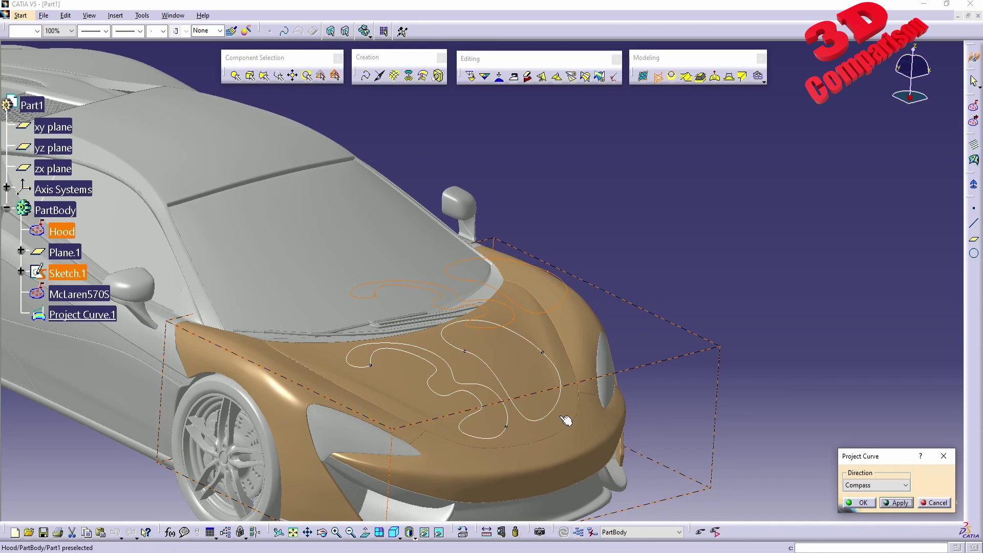
middle_click_drag(456, 419, 506, 294, "ctrl")
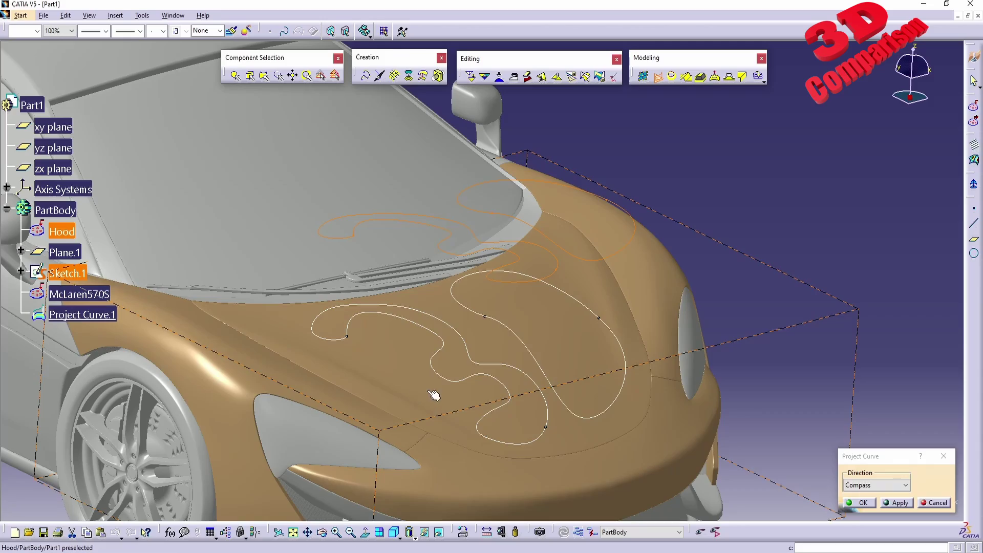
middle_click_drag(518, 383, 614, 256)
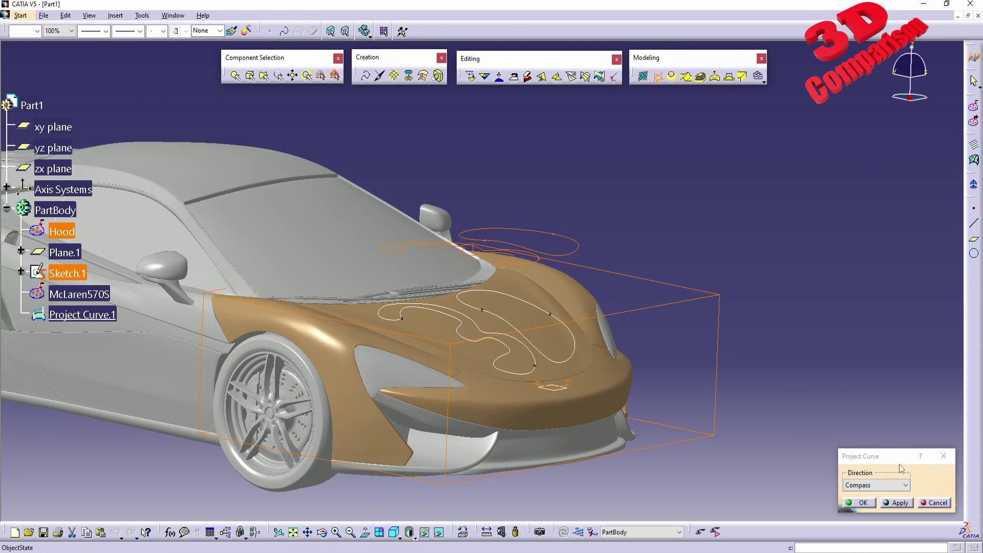
- Set the projection direction to Normal and apply it to the lettering on the hood
left_click(871, 485)
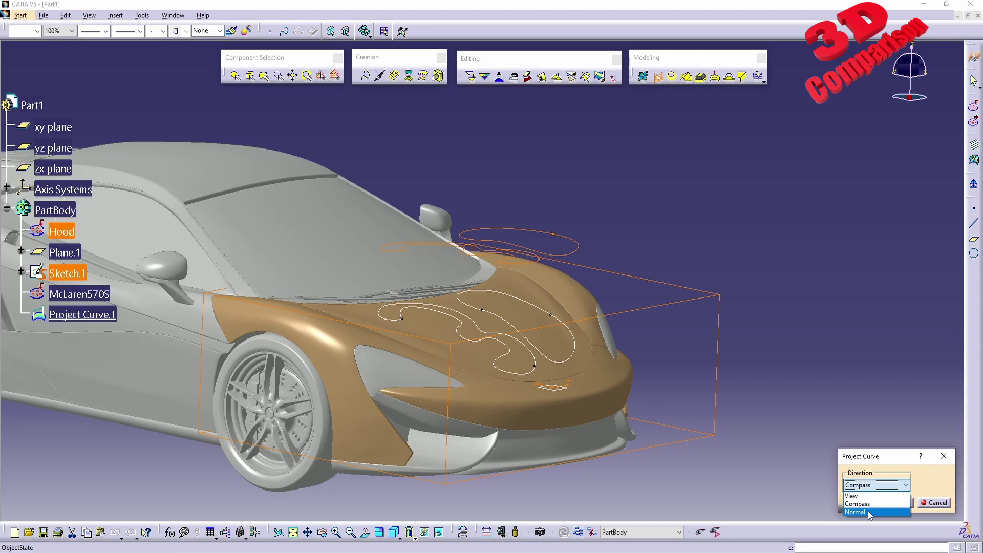
left_click(869, 512)
middle_click_drag(681, 441, 721, 455)
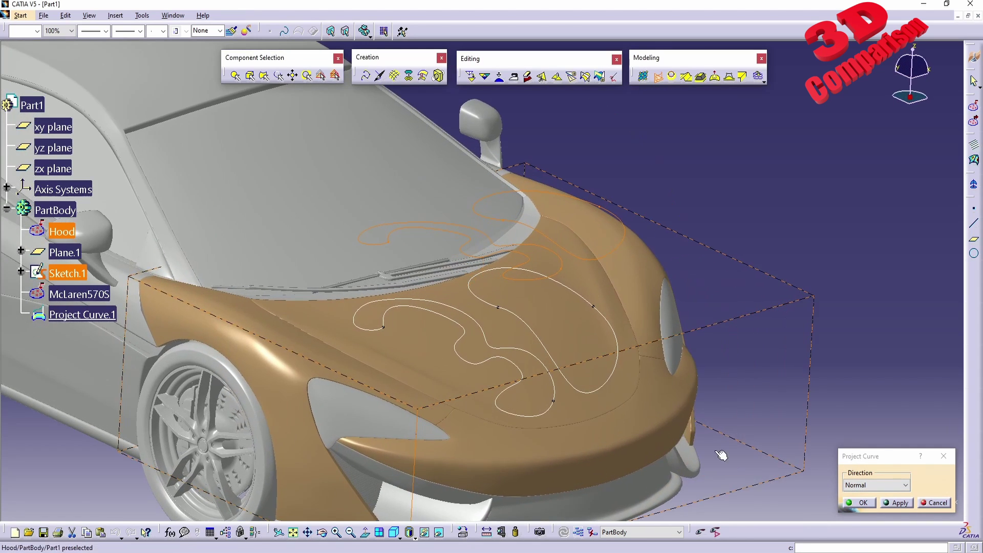
left_click(897, 503)
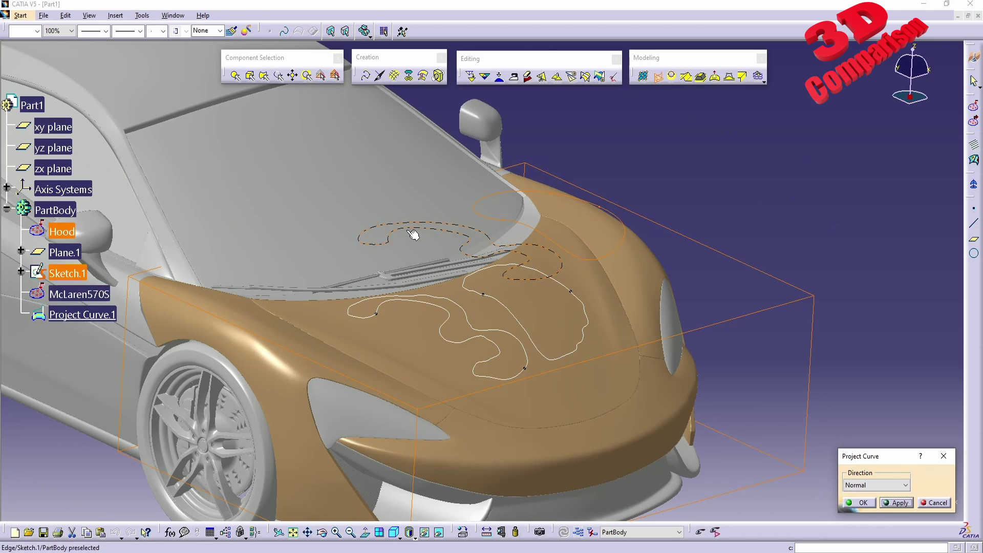
- Inspect the Normal-direction lettering curves from both sides of the hood and confirm the projection
middle_click_drag(507, 354, 600, 363)
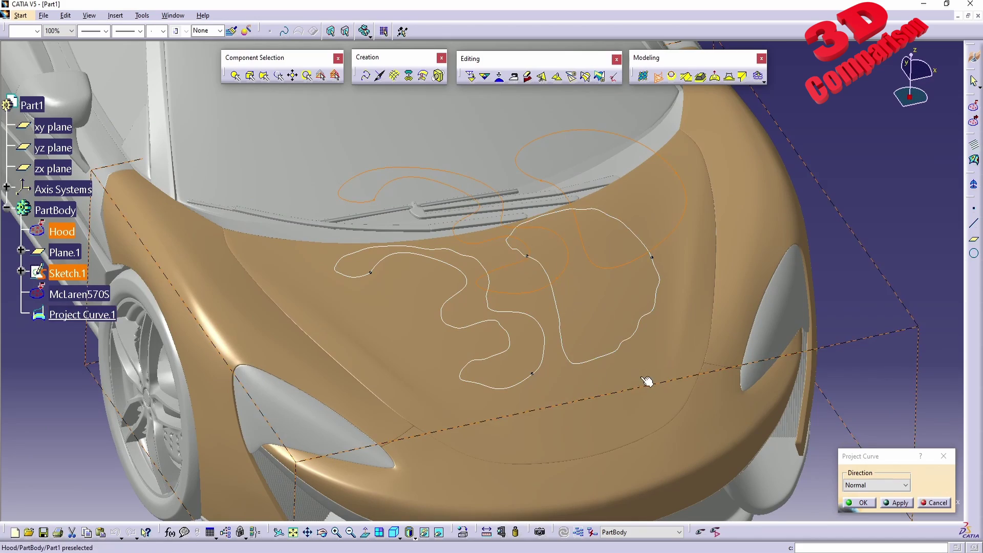
middle_click_drag(650, 382, 412, 397)
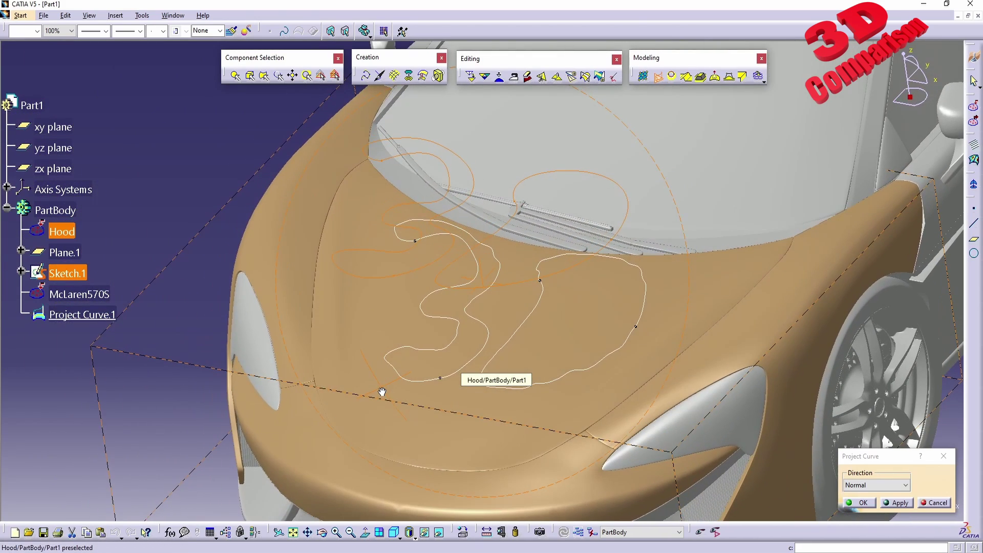
left_click(905, 485)
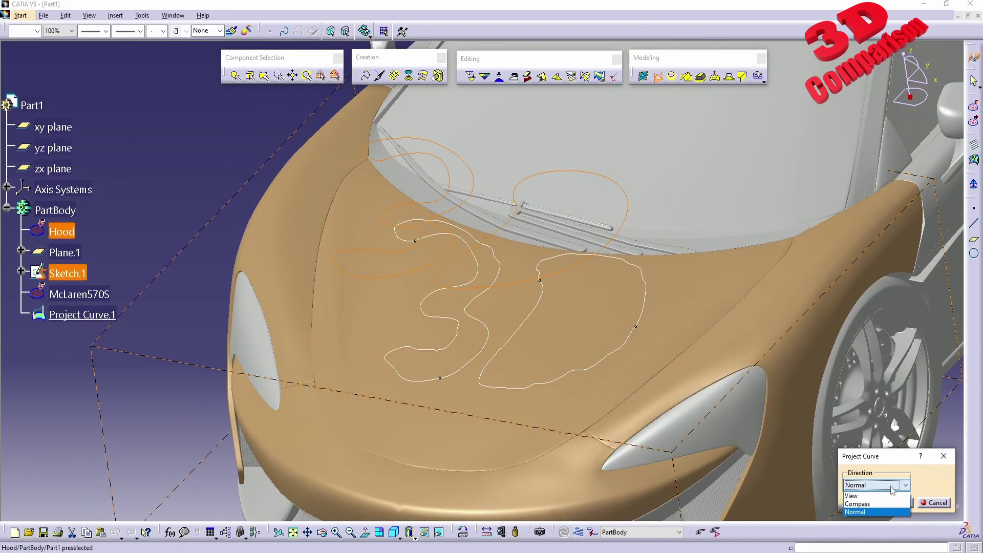
left_click(860, 503)
middle_click_drag(583, 336, 253, 395)
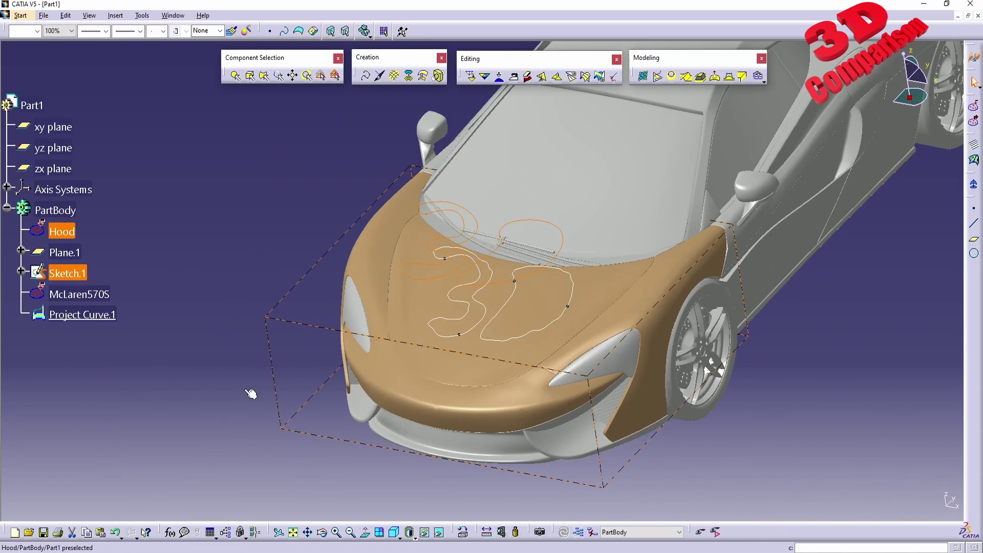
- Hide Project Curve.1
left_click(96, 316)
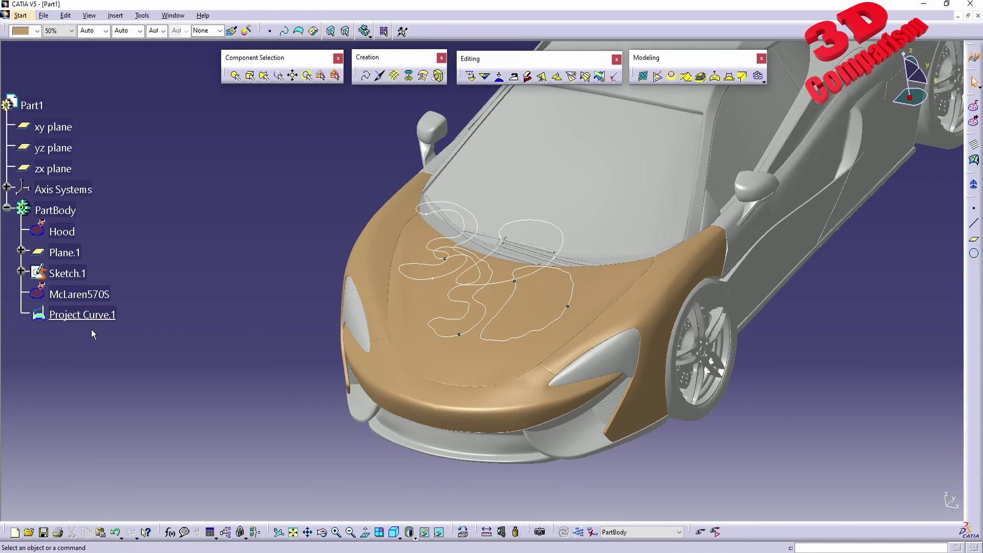
left_click(95, 316)
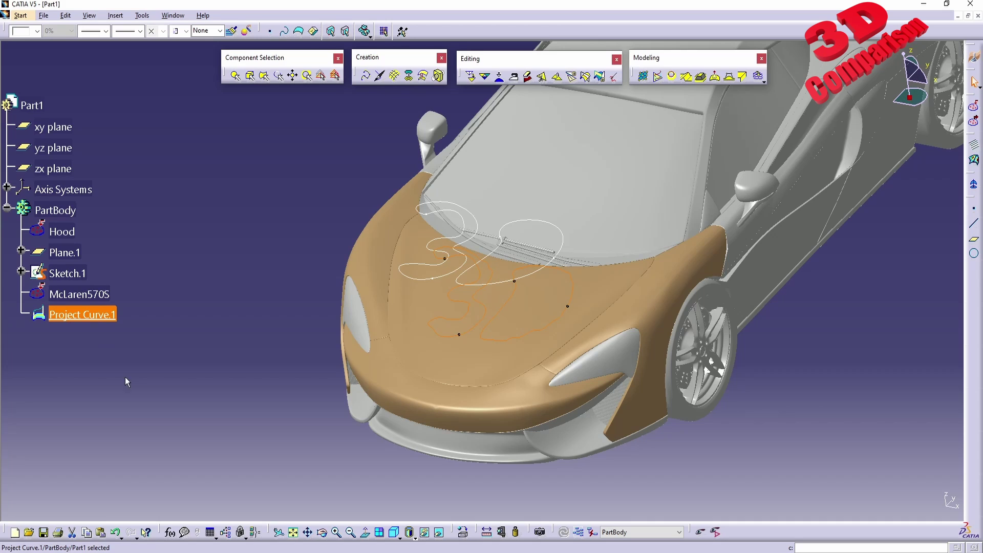
right_click(100, 321)
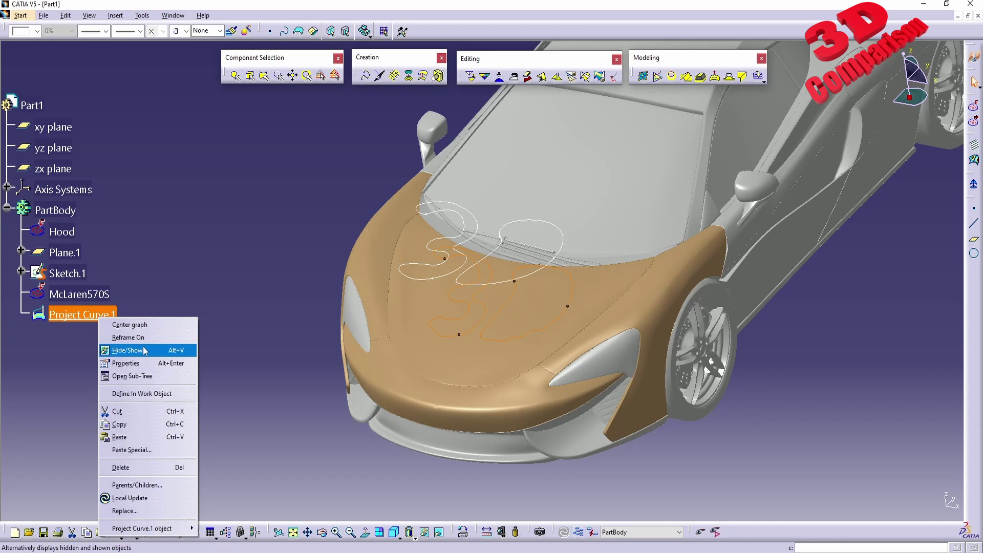
left_click(130, 349)
- Project the lettering from Sketch.1 onto the Hood mesh along the Compass direction and confirm the projected curve
left_click(657, 77)
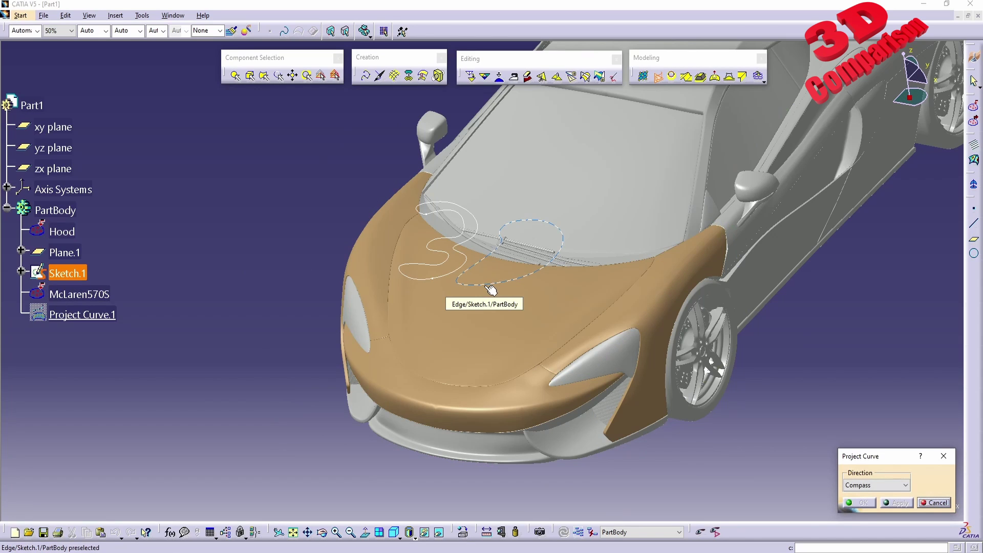
left_click(489, 287)
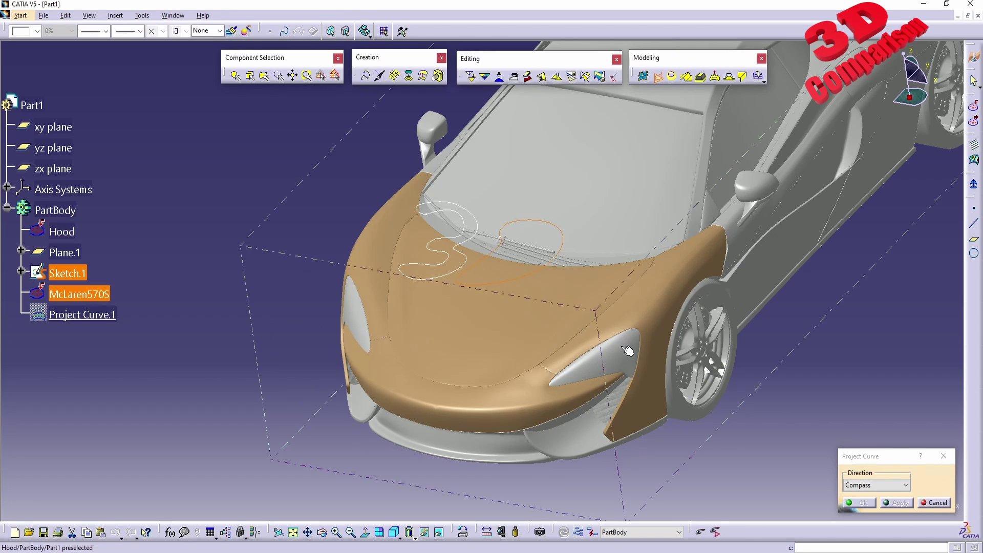
left_click(559, 338)
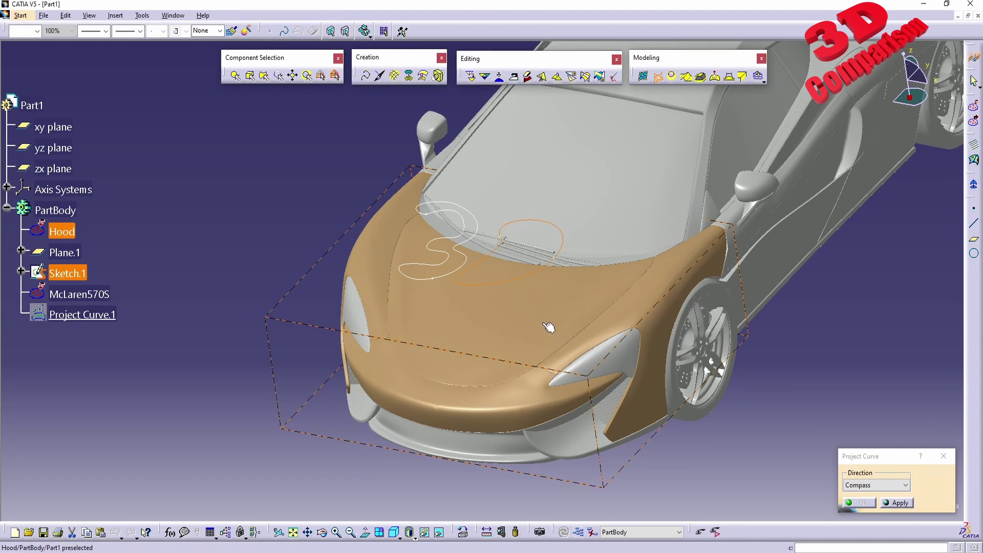
left_click(896, 501)
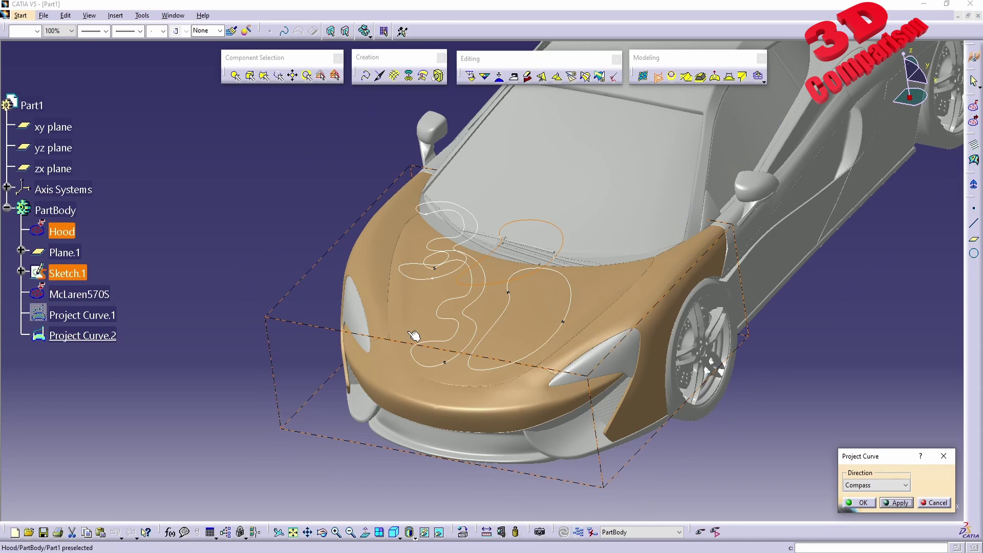
middle_click_drag(405, 392, 512, 402)
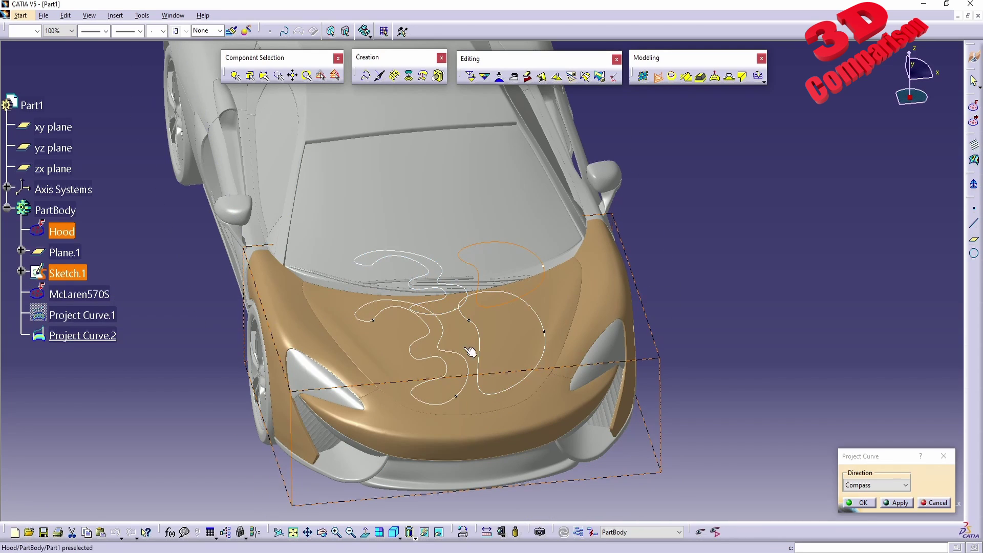
left_click(853, 501)
middle_click_drag(614, 333, 650, 355)
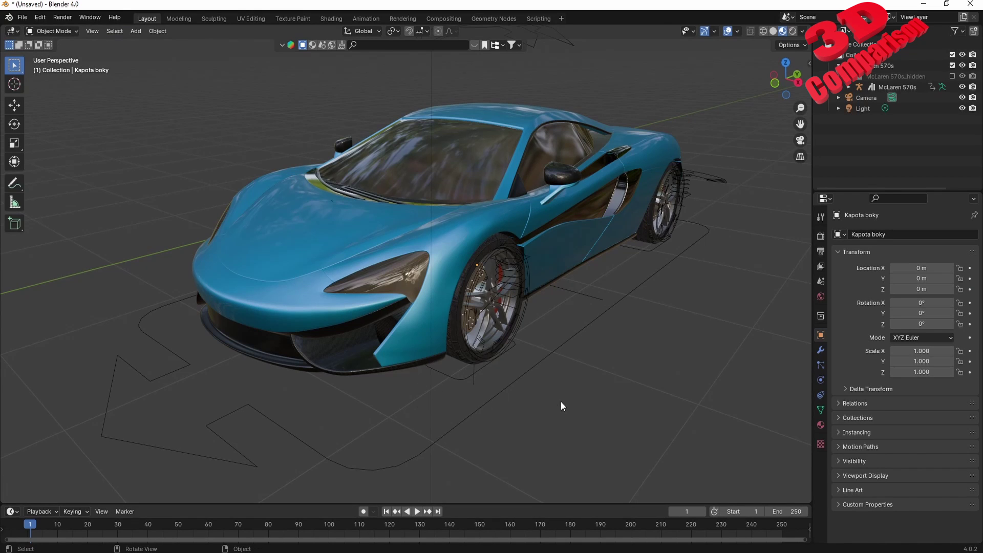
- Switch to Blender and search the asset library's models for "mclaren"
left_click(369, 45)
key("Return")
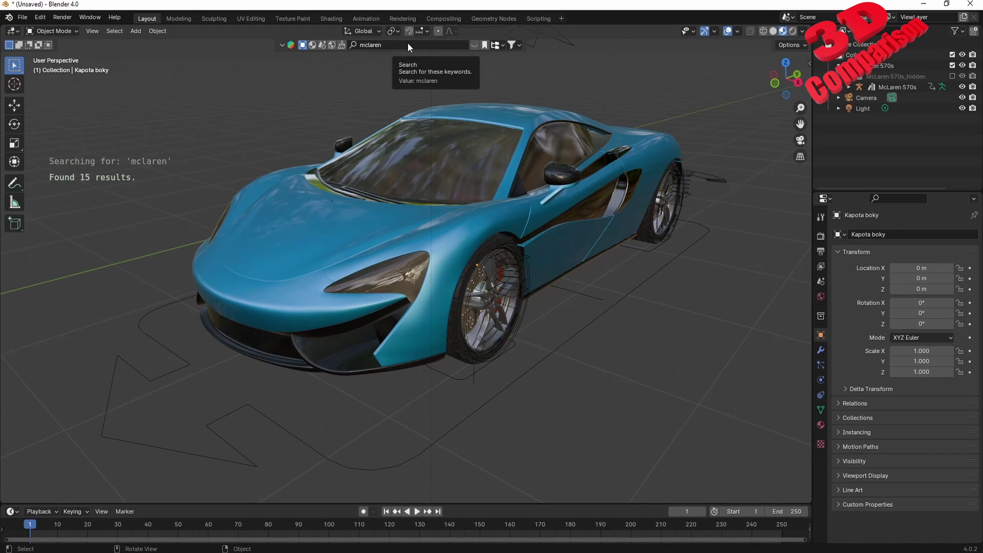
left_click(313, 45)
left_click(377, 46)
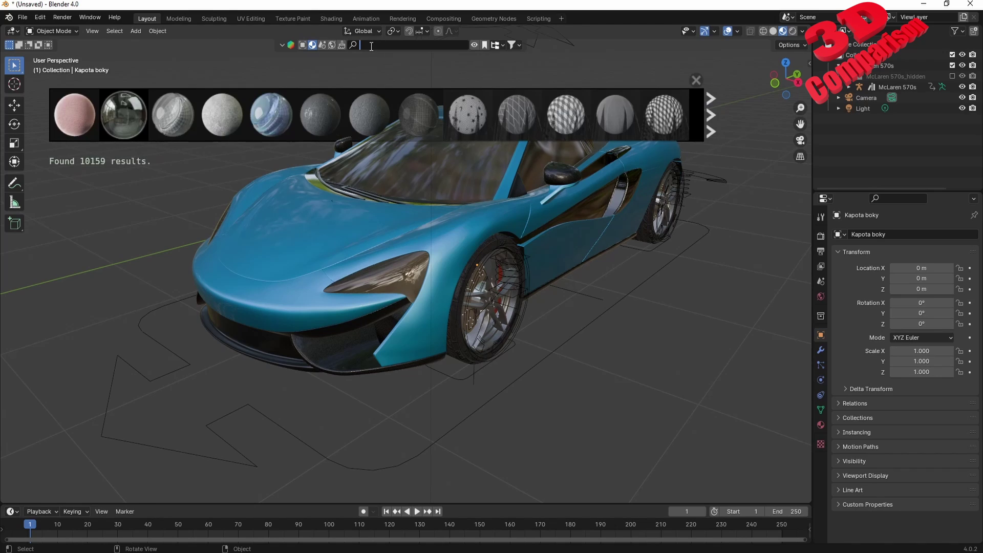
left_click(301, 49)
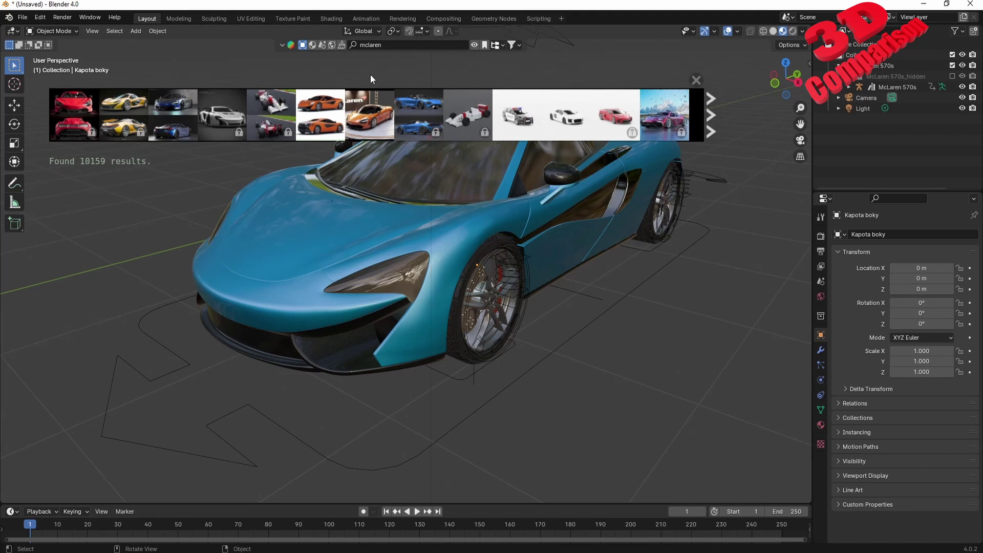
- Browse the McLaren search results and preview models such as the 720s, P1, 720s spider, 570s and MP4-8
mouse_move(69, 126)
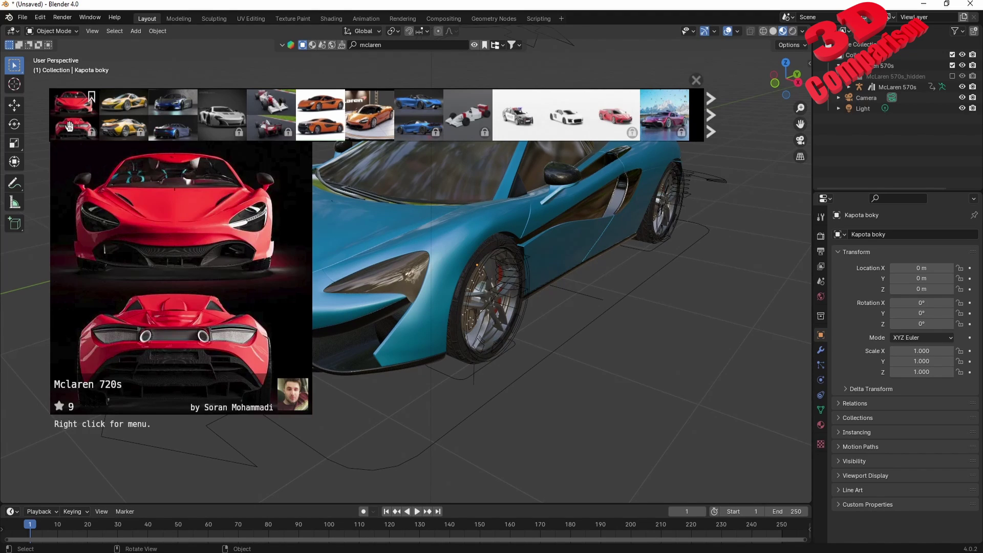
mouse_move(125, 120)
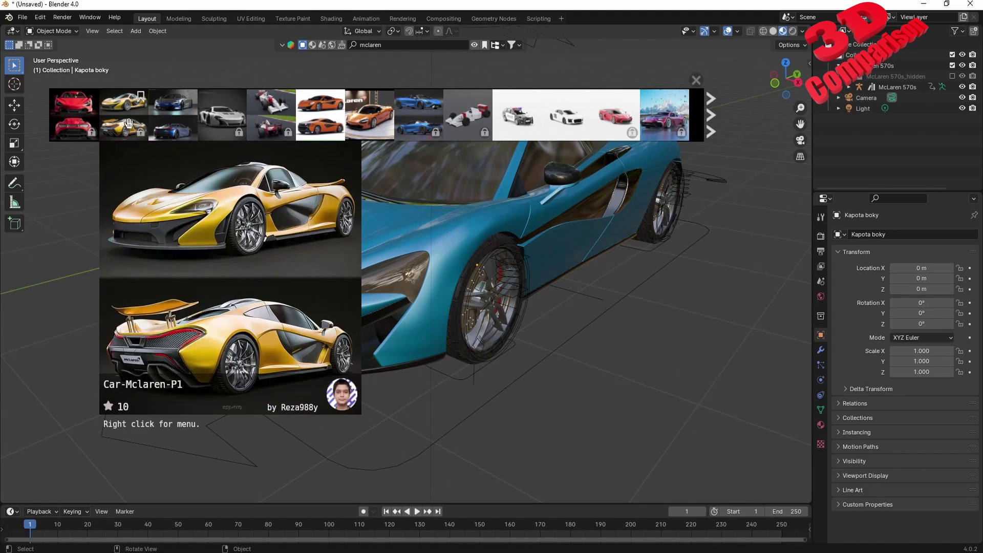
mouse_move(156, 124)
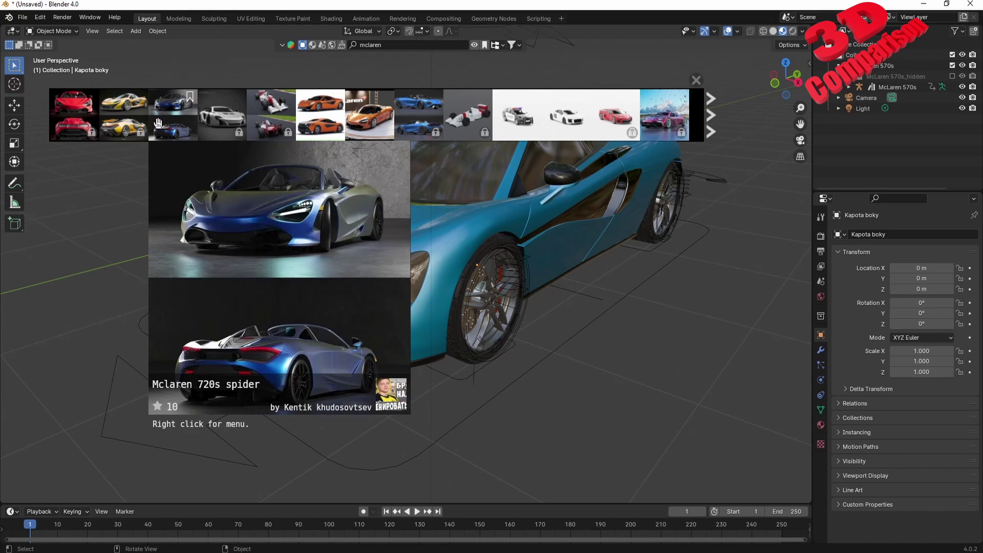
mouse_move(304, 120)
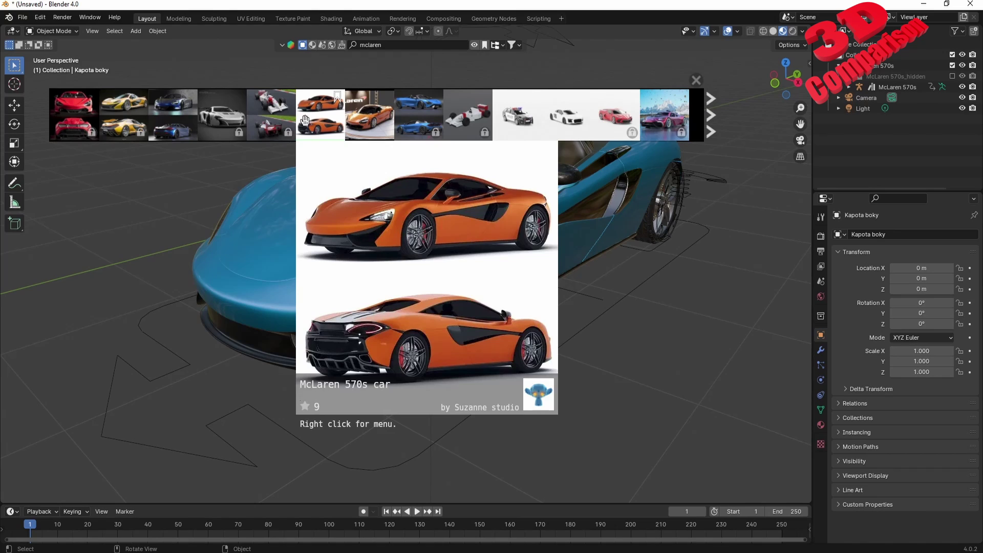
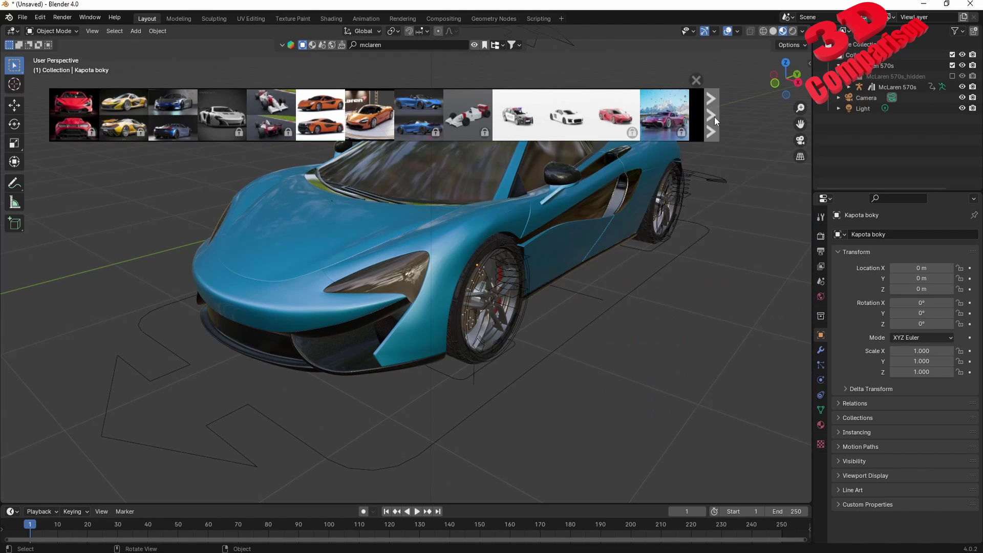
left_click(715, 120)
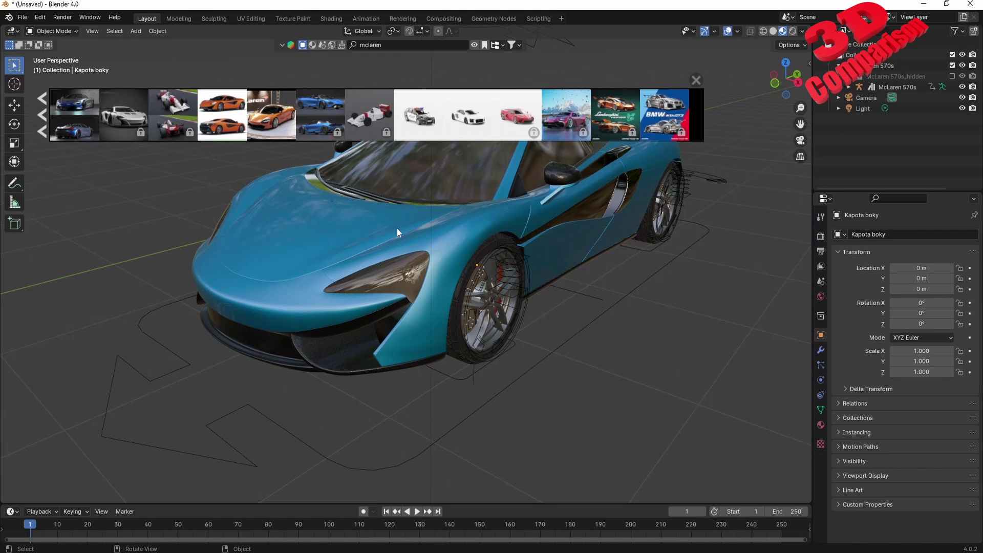
middle_click_drag(399, 233, 457, 240)
mouse_move(257, 118)
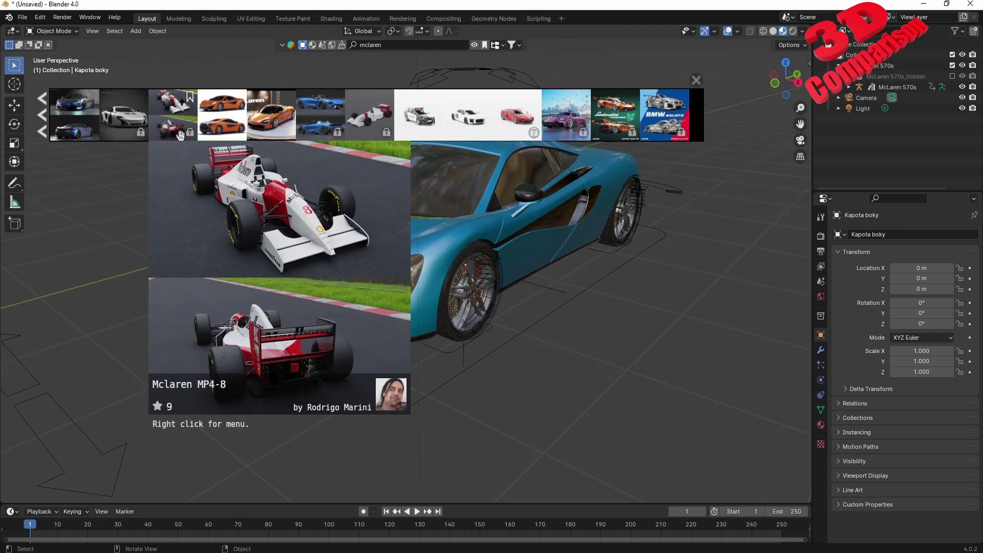
mouse_move(137, 135)
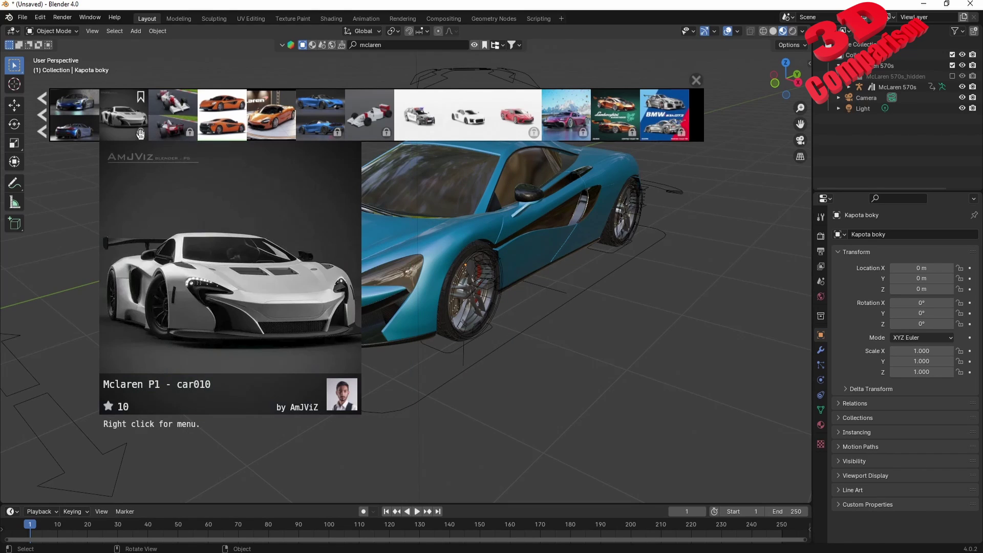
mouse_move(59, 128)
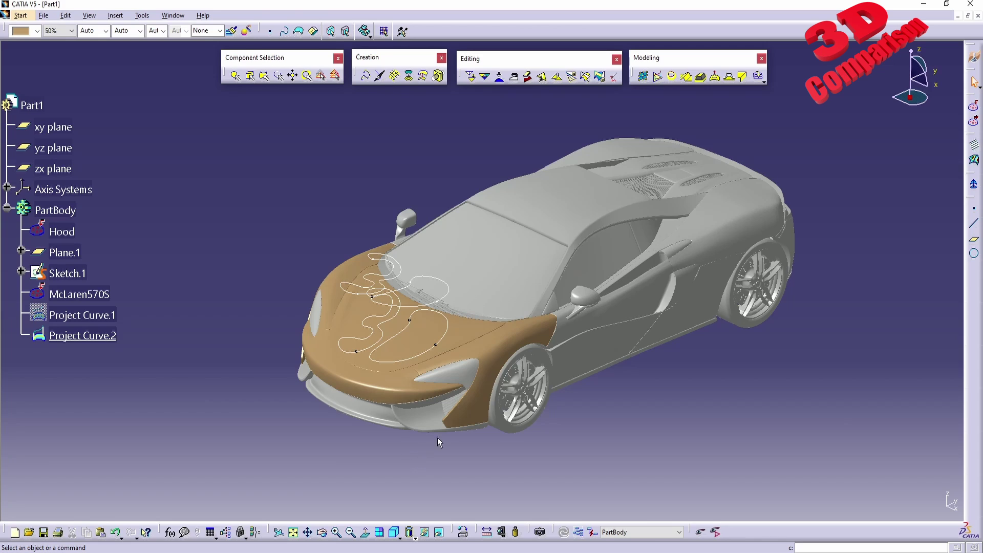
- Launch a new Blender session from CATIA and dismiss the splash screen to work in the default scene
middle_click_drag(437, 439, 336, 420)
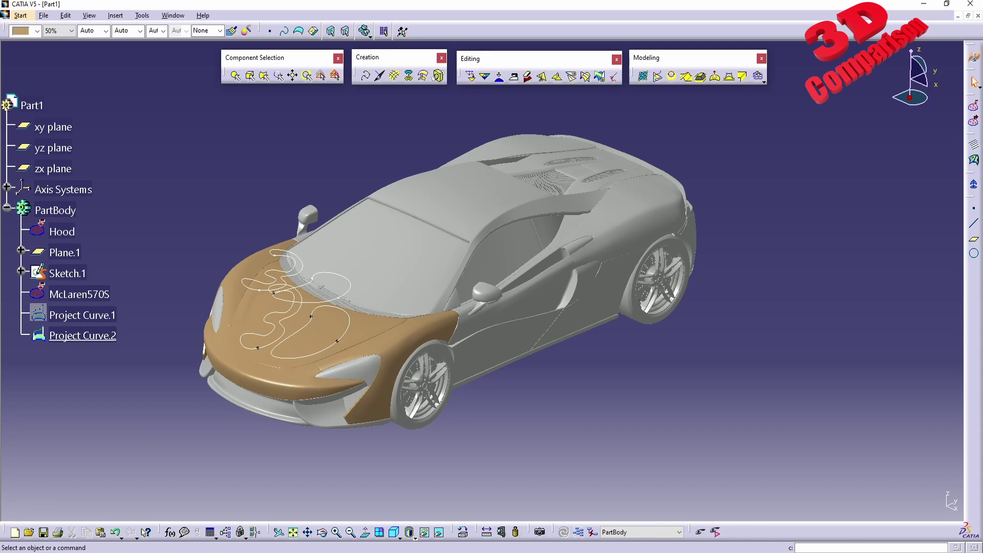
key("super")
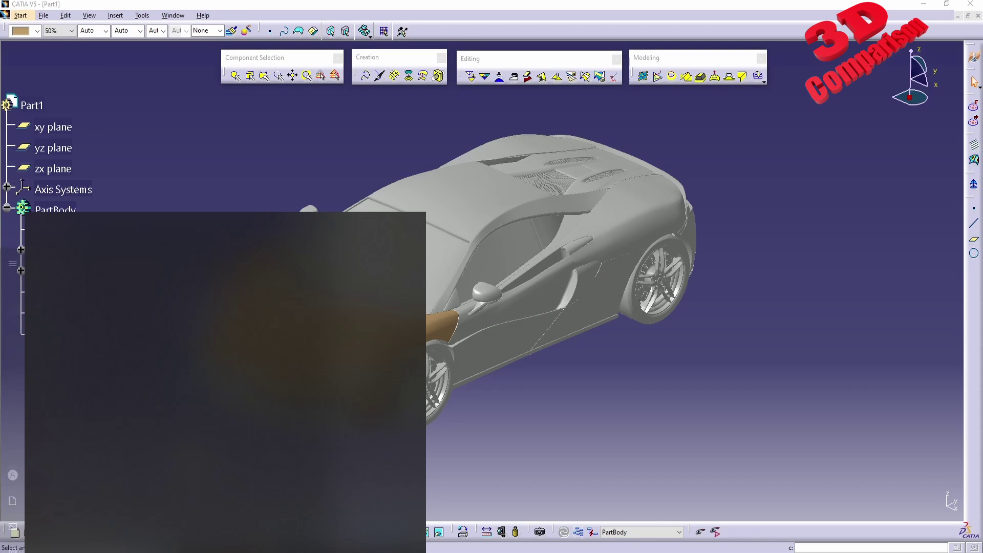
type("ble")
key("Return")
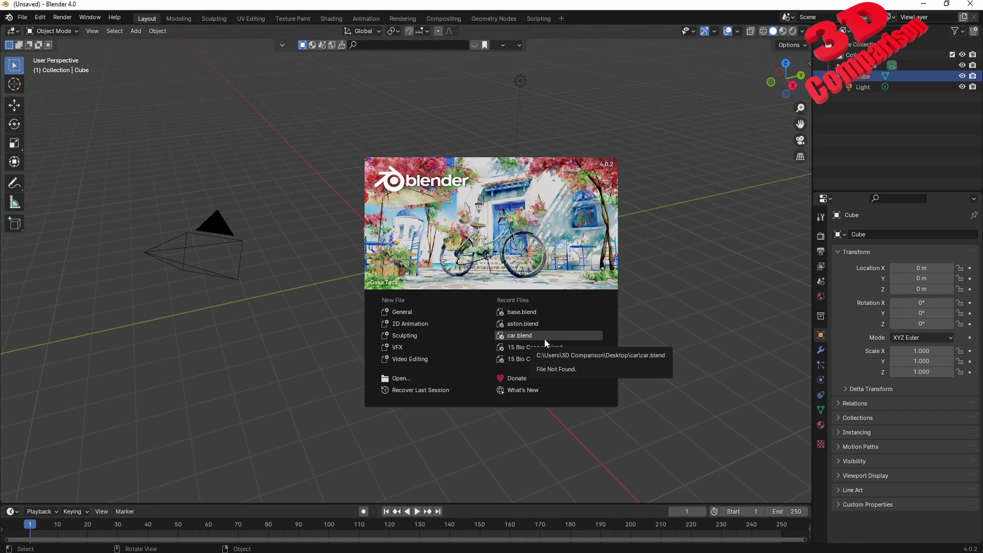
left_click(686, 306)
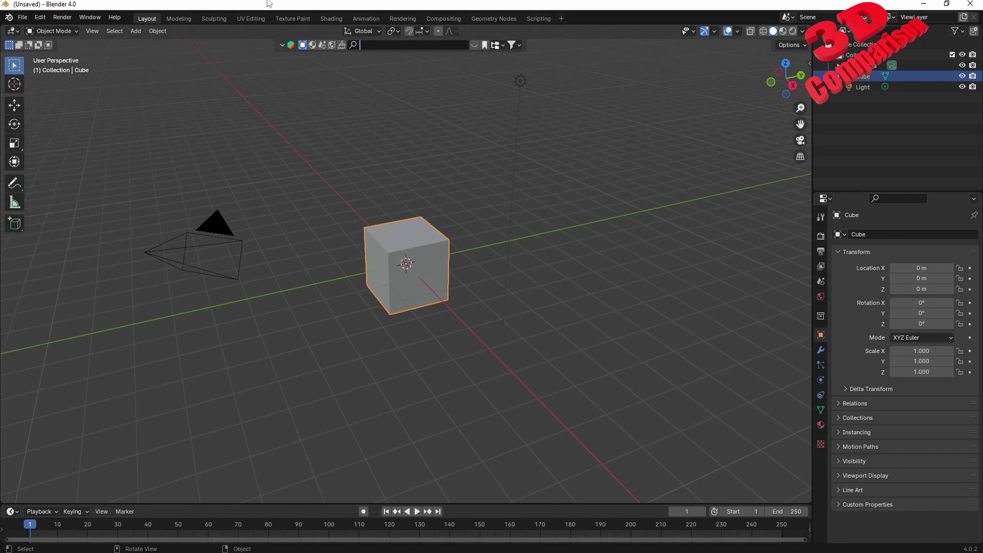
- Search the model library for "mclaren" and place the Mclaren 720s spider on the ground beyond the default cube
type("mclearen")
key("Return")
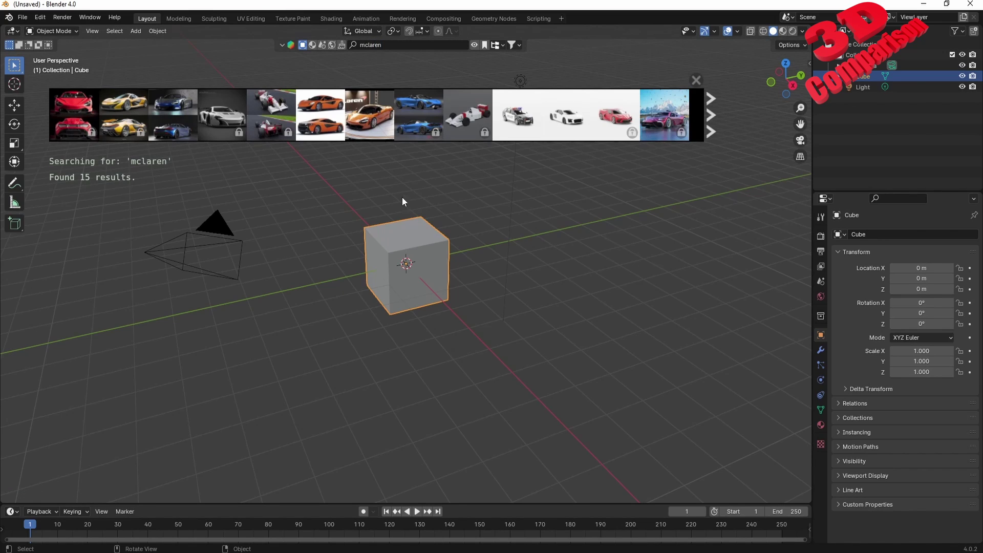
mouse_move(169, 119)
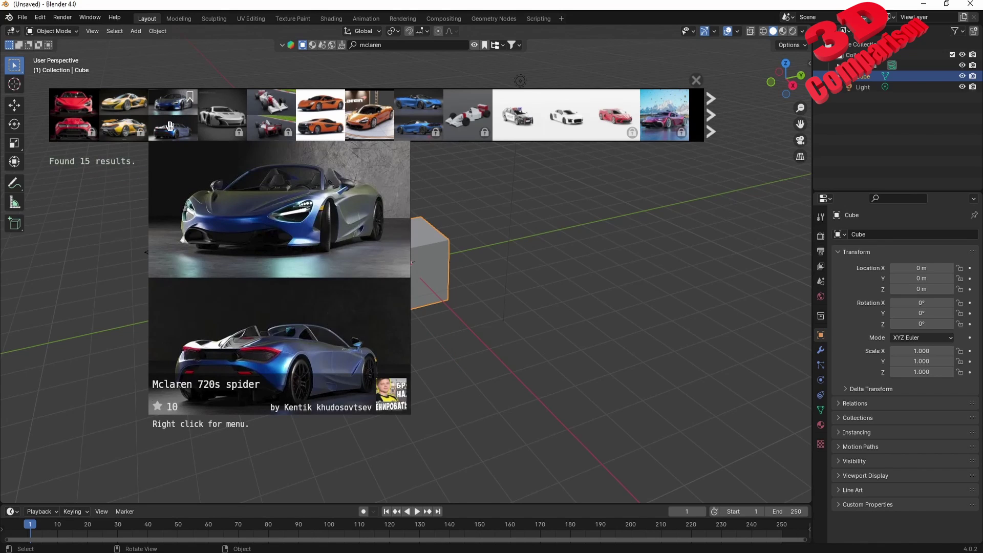
left_click_drag(169, 121, 594, 232)
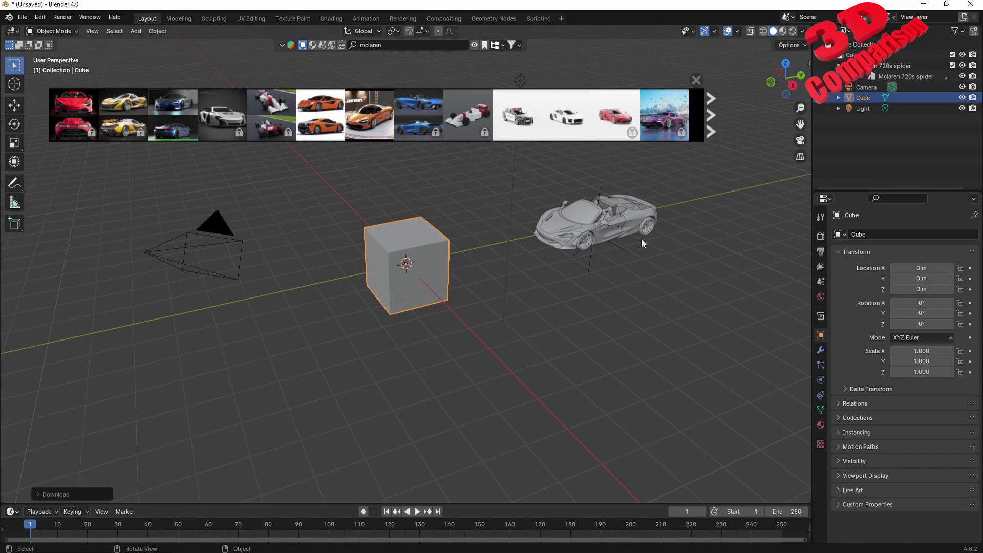
- Place the McLaren 570s car from the search results on the ground in front of the 720s spider
mouse_move(640, 244)
middle_mouse_down()
mouse_move(526, 284)
mouse_move(588, 238)
mouse_move(632, 235)
middle_mouse_up()
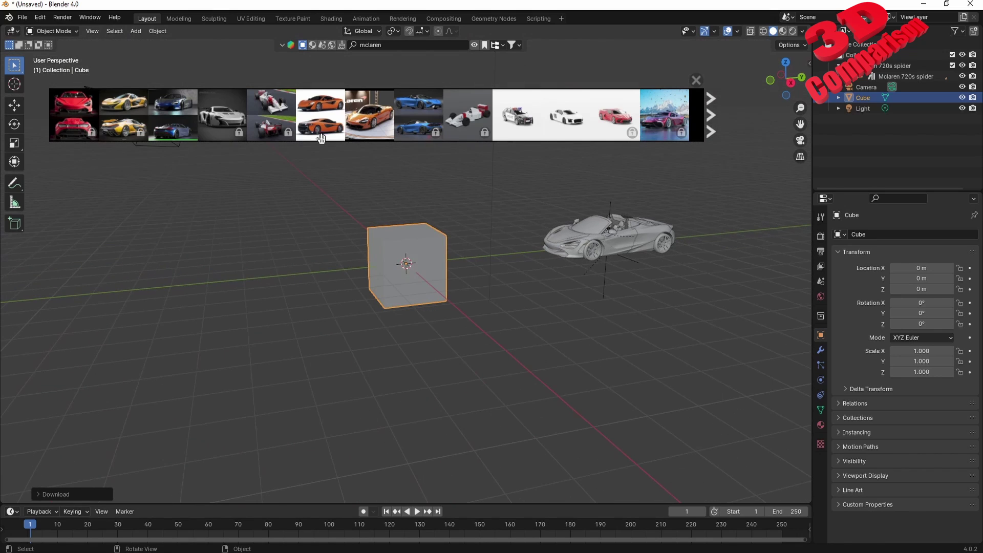
mouse_move(314, 120)
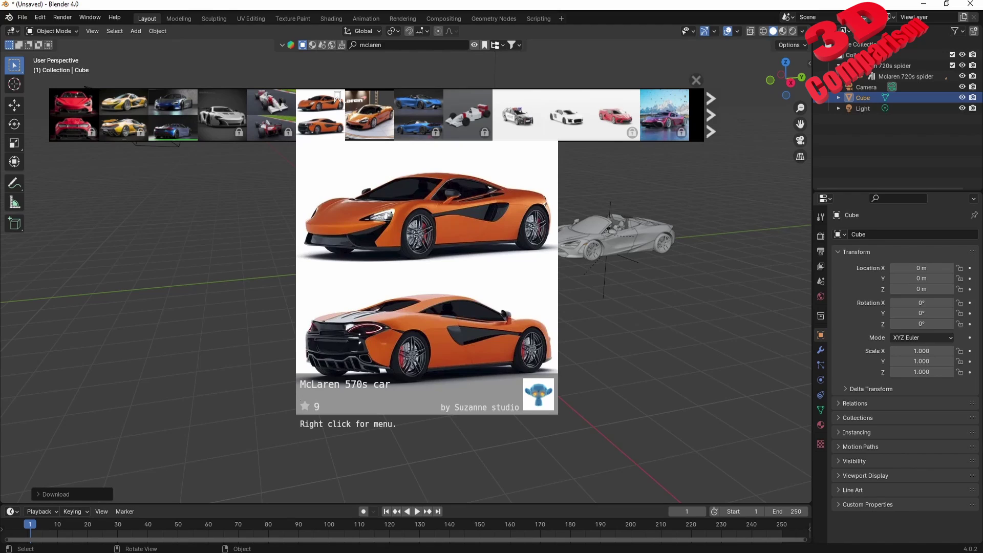
left_click_drag(314, 119, 656, 354)
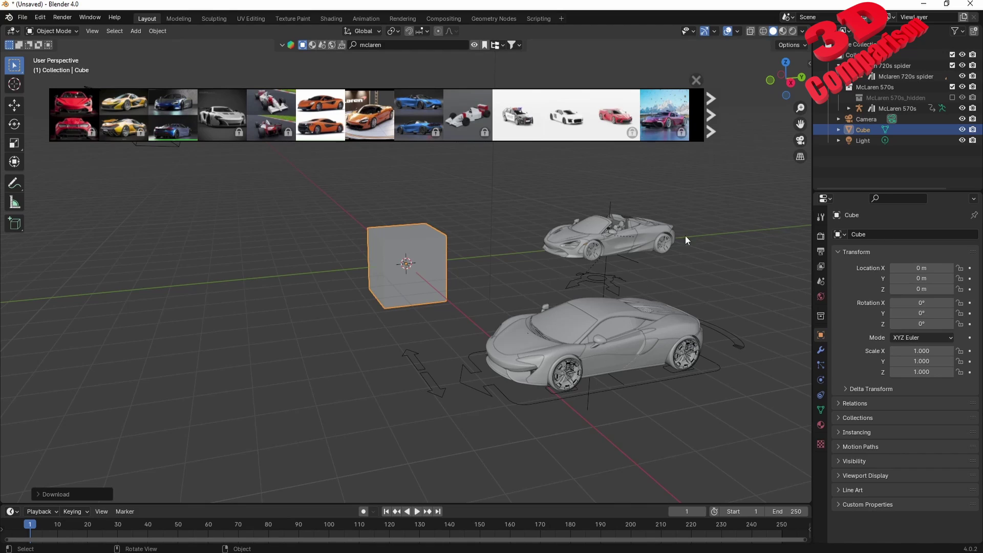
- Switch the viewport to Material Preview shading and examine the McLaren 720s spider's exterior and interior up close
left_click(781, 32)
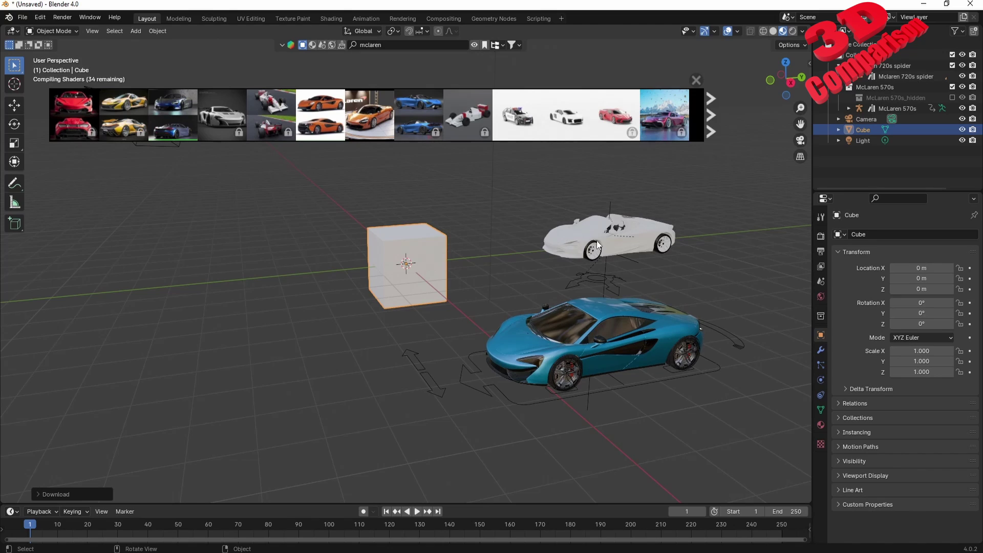
left_click(619, 226)
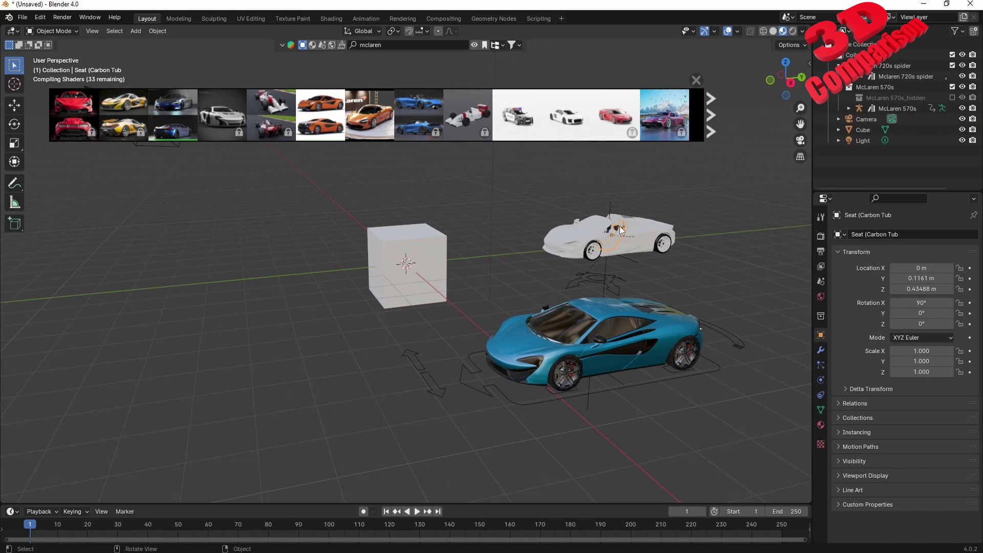
key("KP_Decimal")
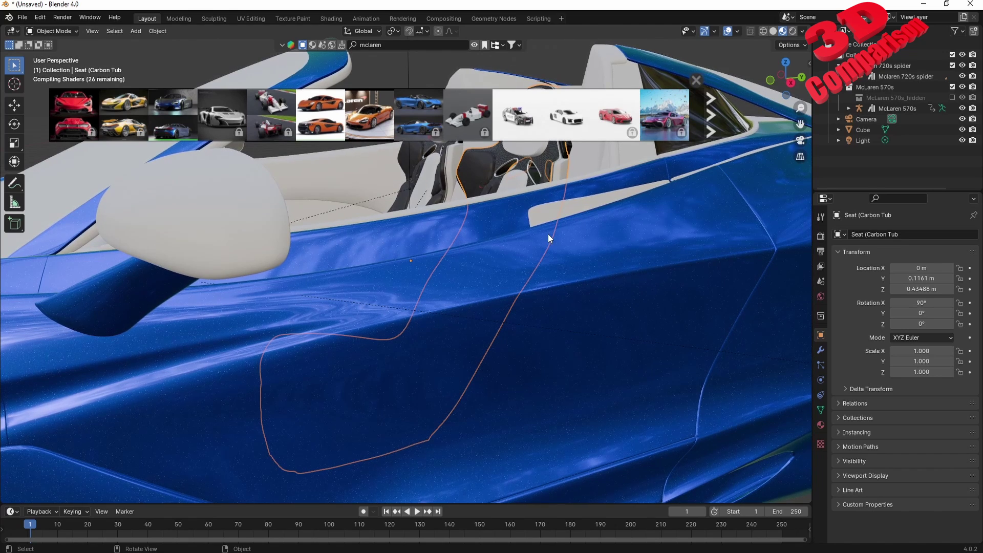
scroll(548, 235, "down", 5)
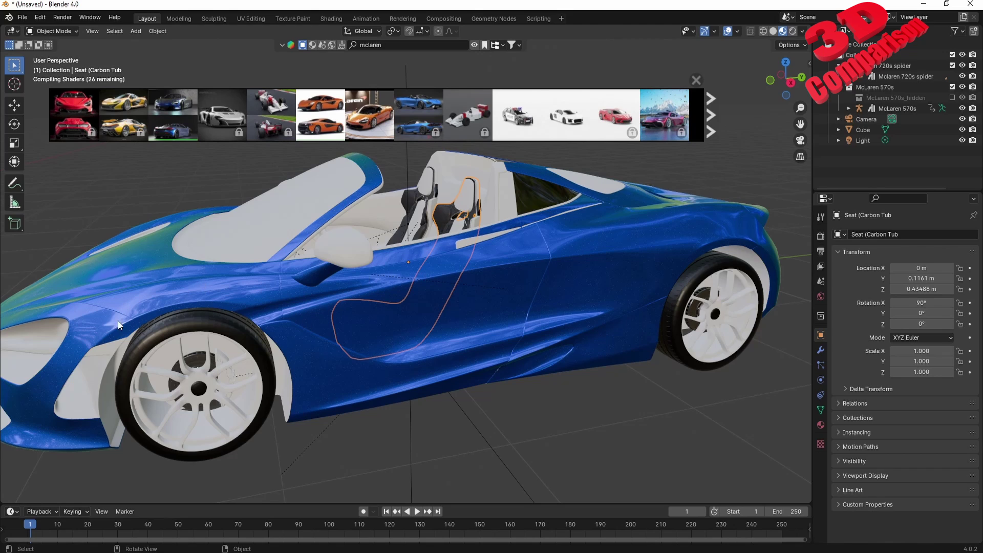
middle_click_drag(277, 405, 284, 444)
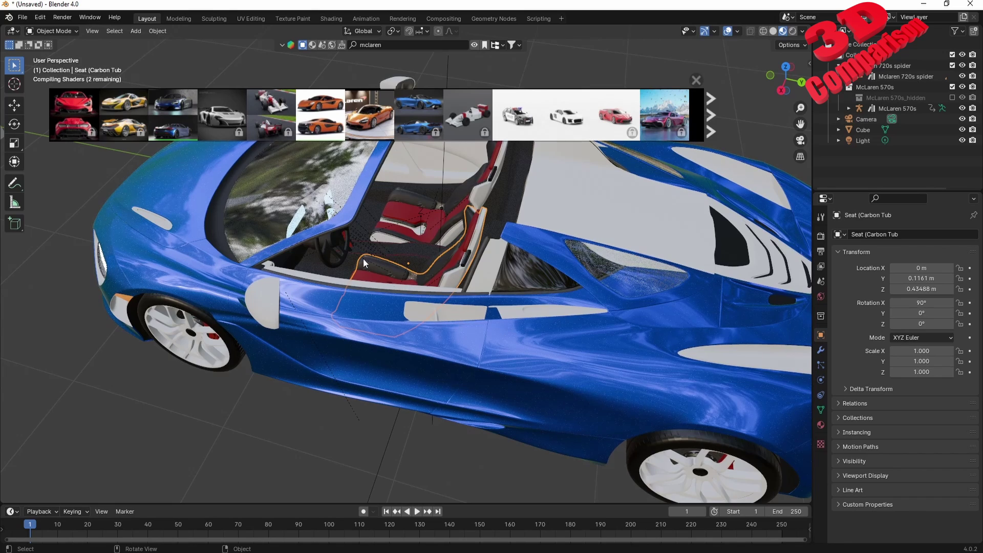
middle_click_drag(449, 328, 323, 354)
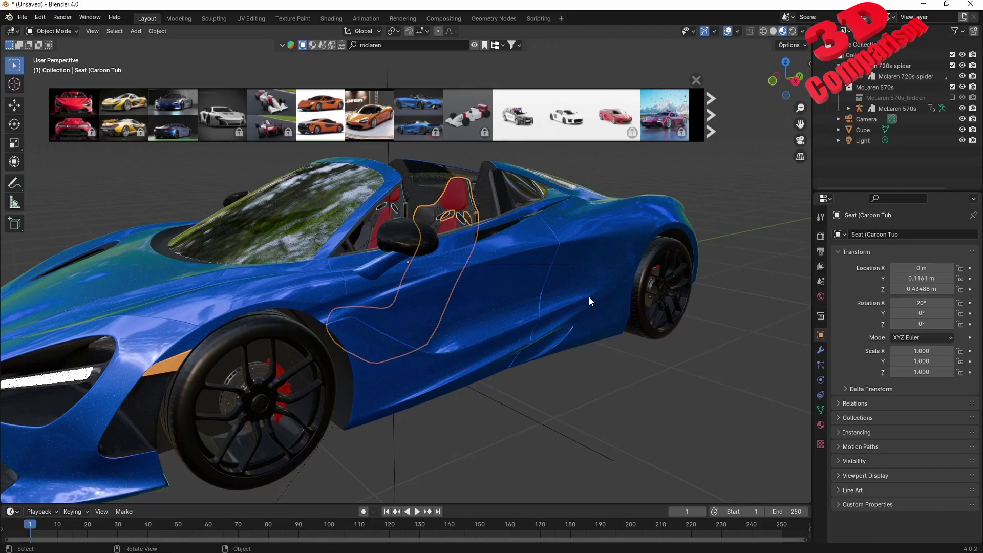
middle_click_drag(314, 371, 589, 299)
scroll(615, 246, "down", 3)
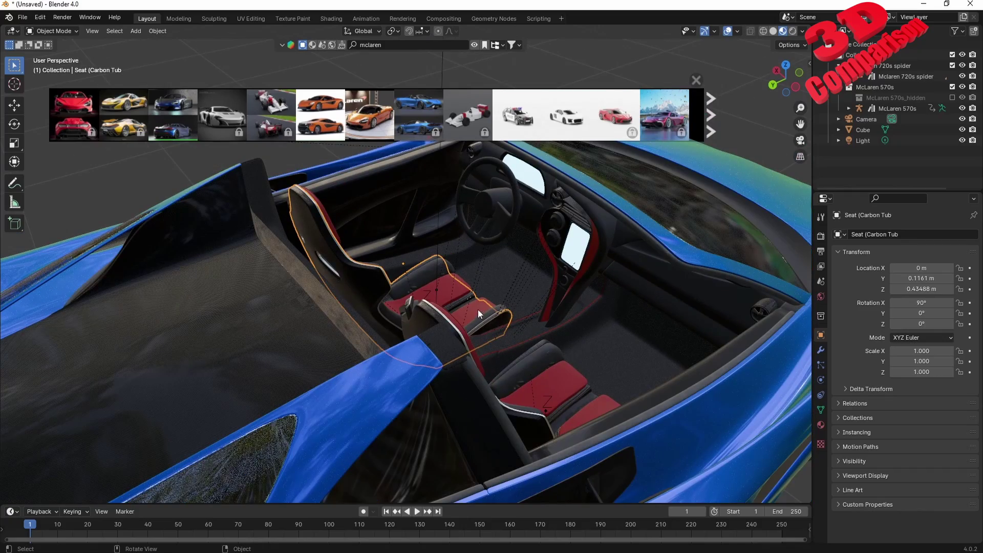
middle_click_drag(482, 303, 675, 297)
scroll(475, 294, "down", 10)
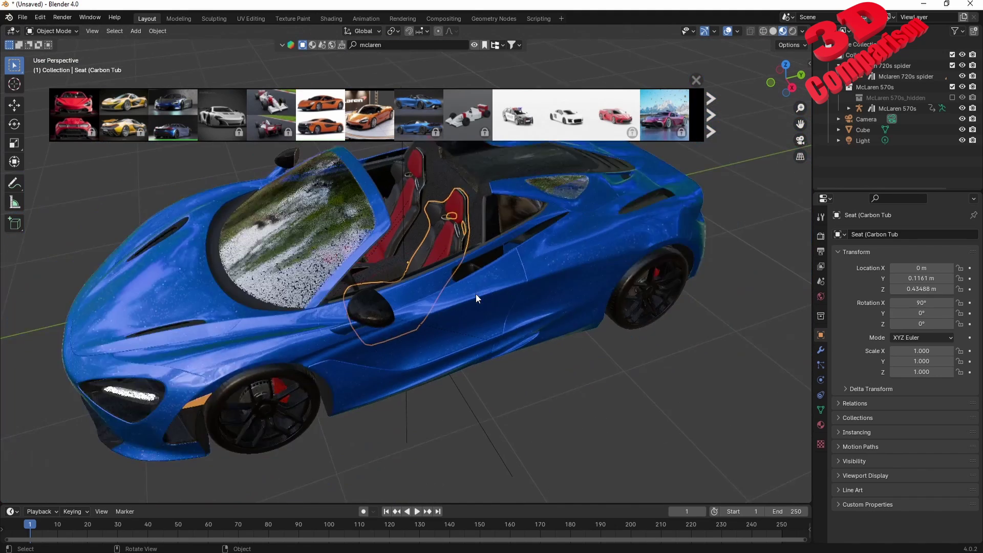
mouse_move(474, 294)
middle_mouse_down()
mouse_move(435, 330)
mouse_move(469, 303)
middle_mouse_up()
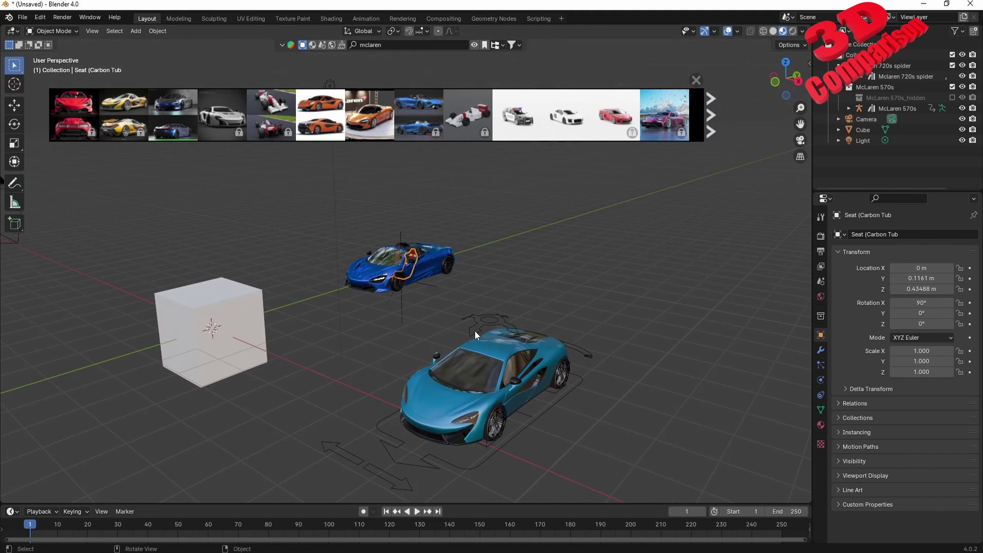
- Export only the 570s hood panel and the front panel around it to the Desktop as hood2.stl
scroll(471, 324, "up", 3)
scroll(450, 287, "up", 2)
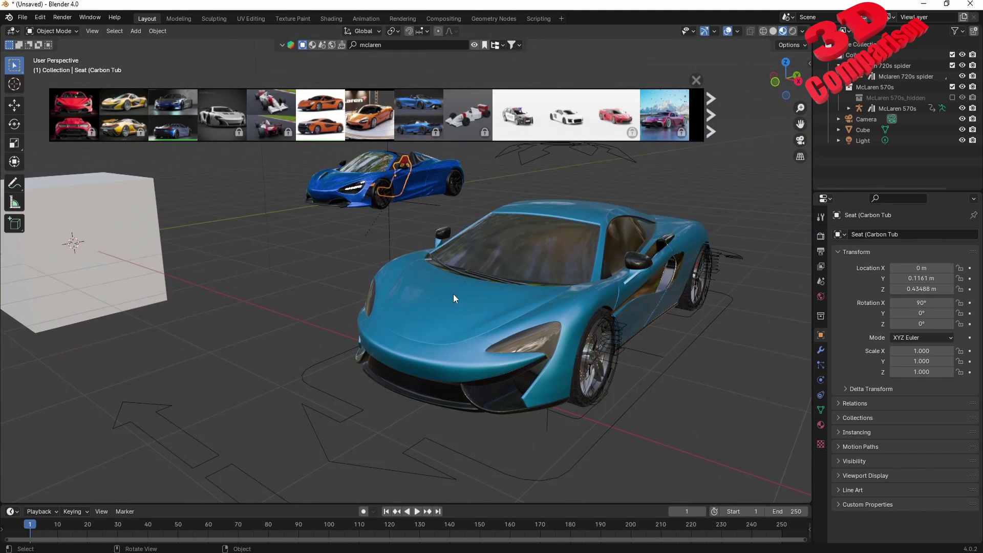
left_click(438, 314)
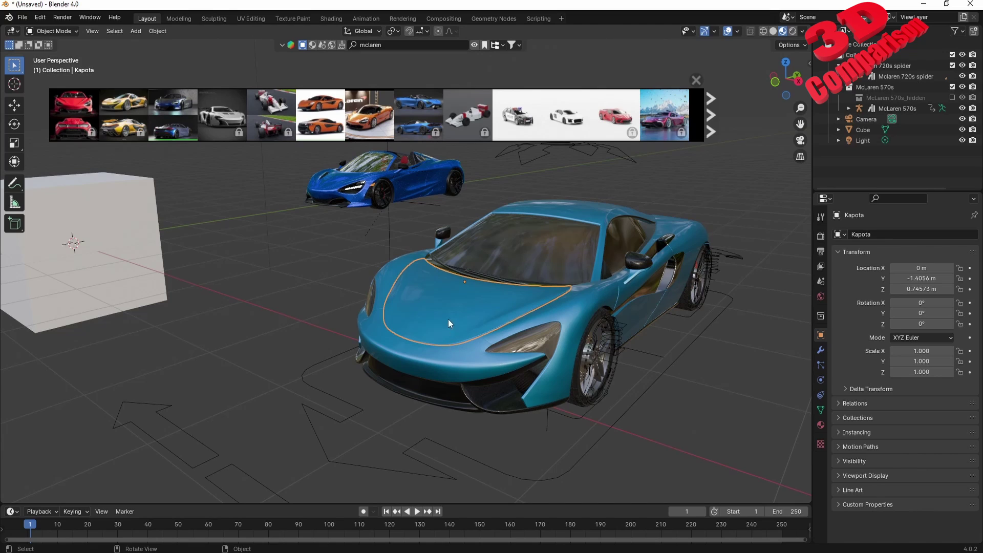
left_click(564, 307)
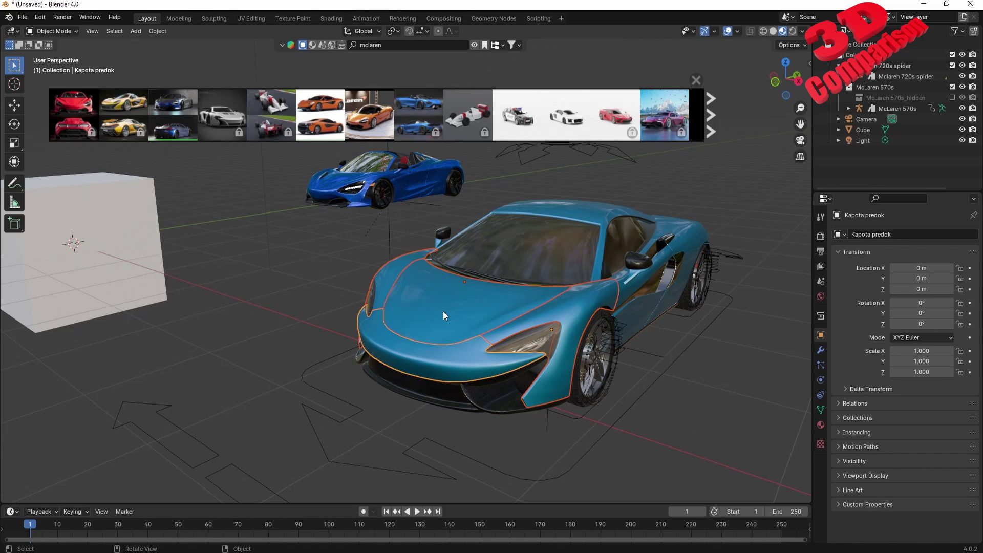
left_click(24, 19)
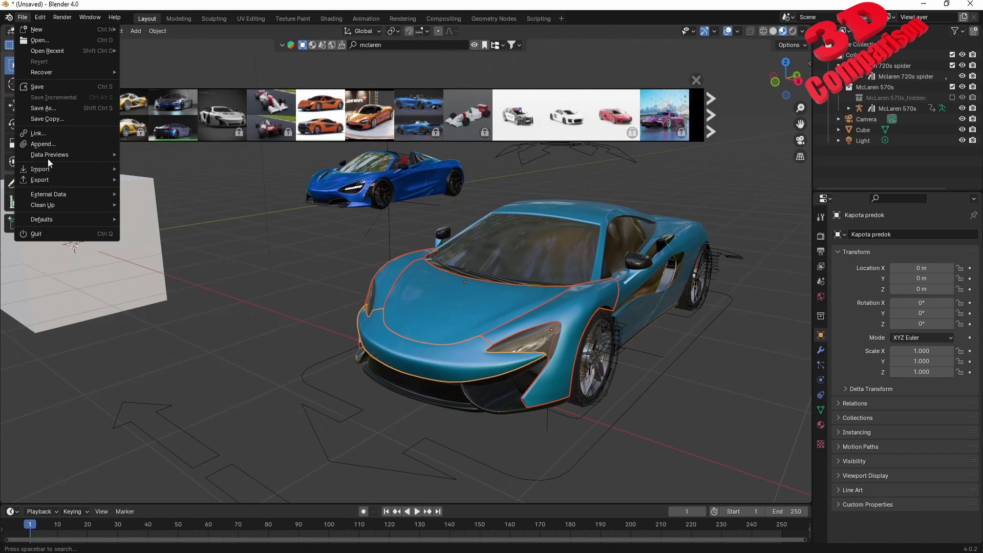
mouse_move(51, 176)
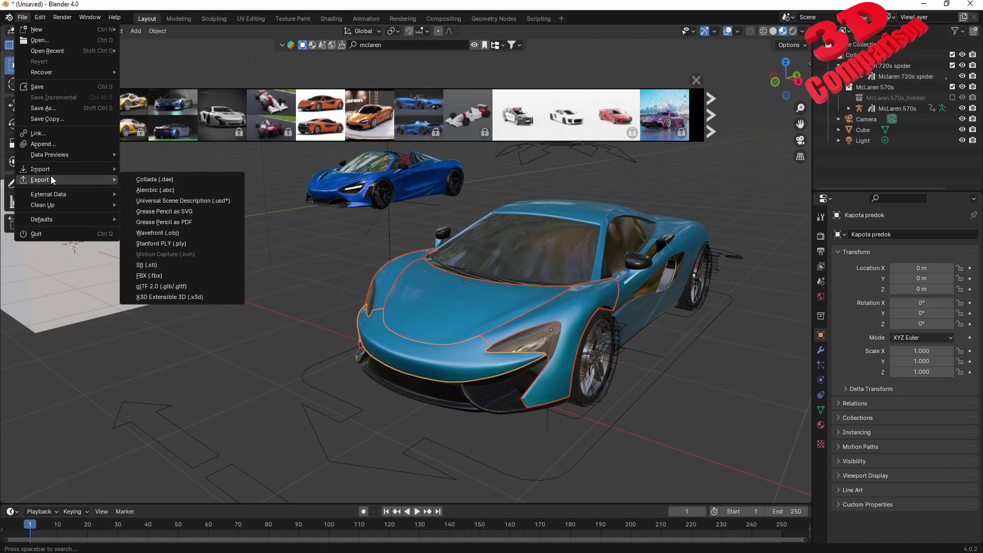
left_click(153, 265)
left_click(256, 213)
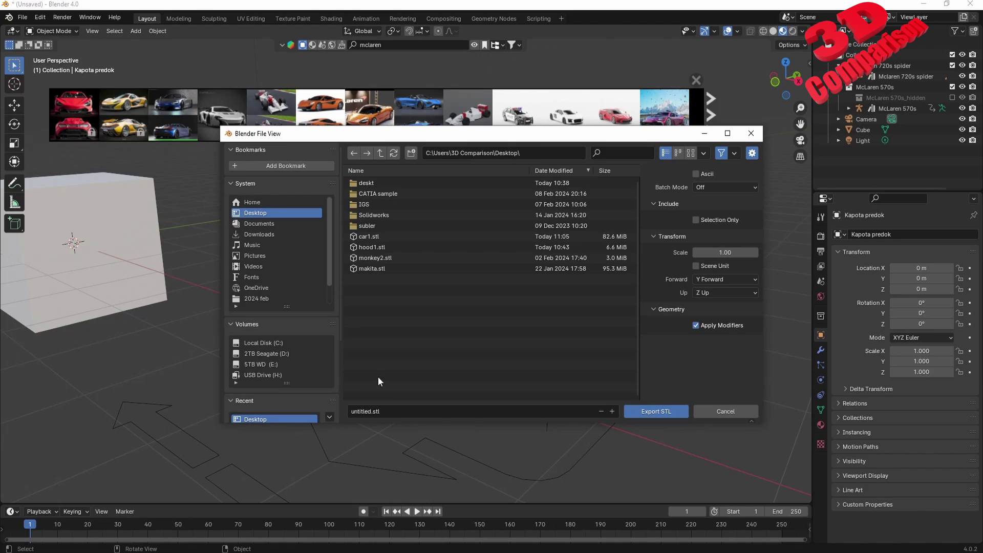
left_click(381, 411)
type("hood2")
left_click(700, 225)
left_click(666, 411)
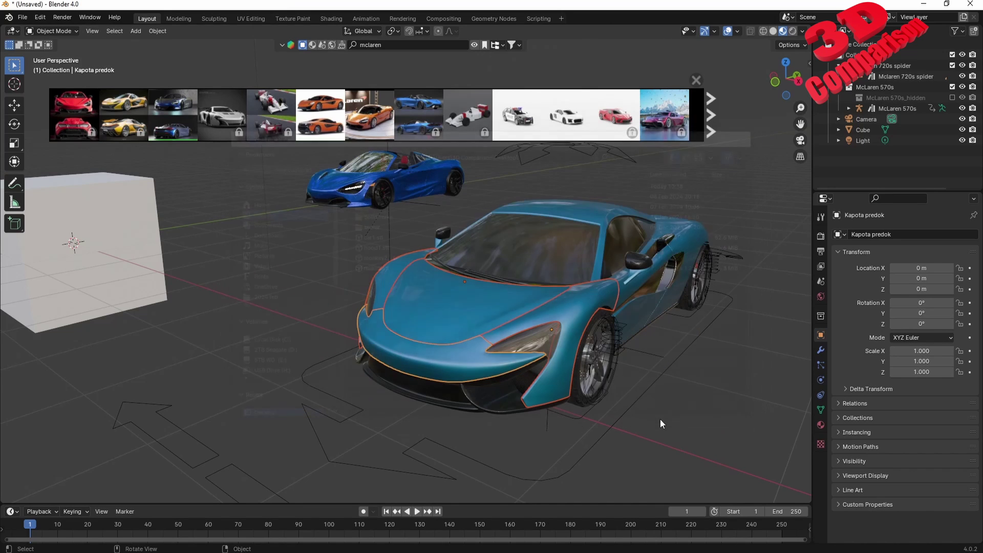
left_click(706, 406)
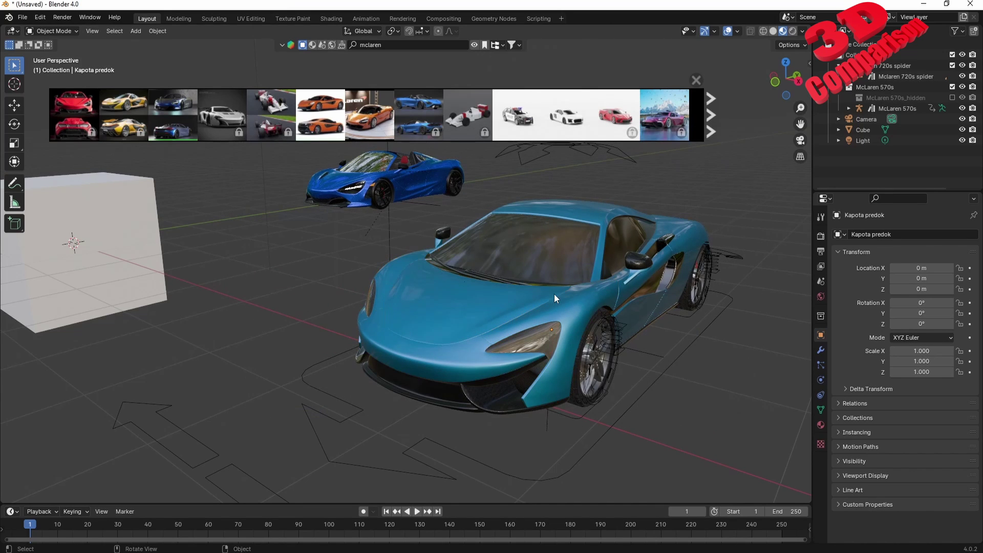
- Hide the 570s hood panel and the front panel around it
middle_click_drag(554, 294, 341, 235)
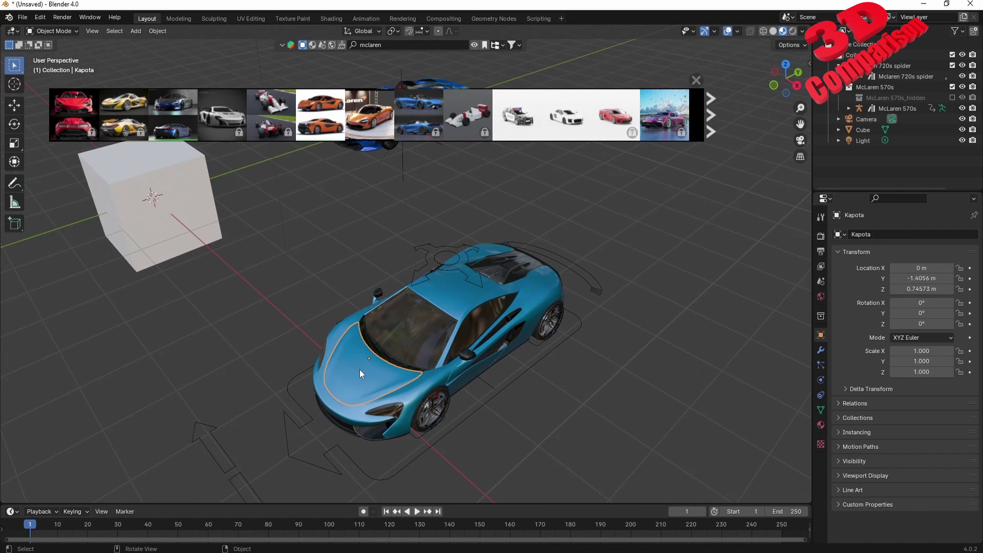
left_click(360, 401)
left_click(360, 411)
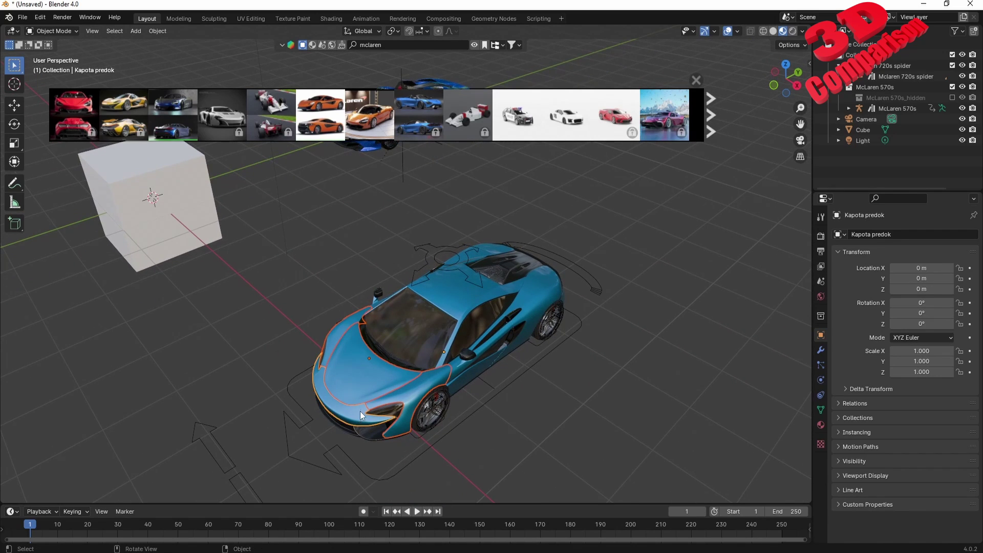
key("h")
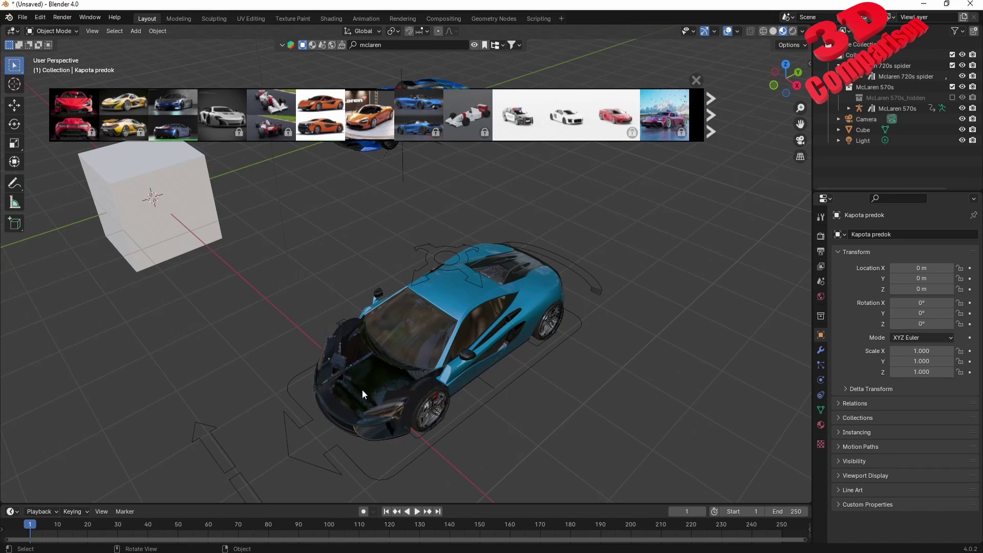
- Export the remaining parts of the McLaren 570s, selection only, to the Desktop as car2.stl
middle_click_drag(404, 358, 450, 287)
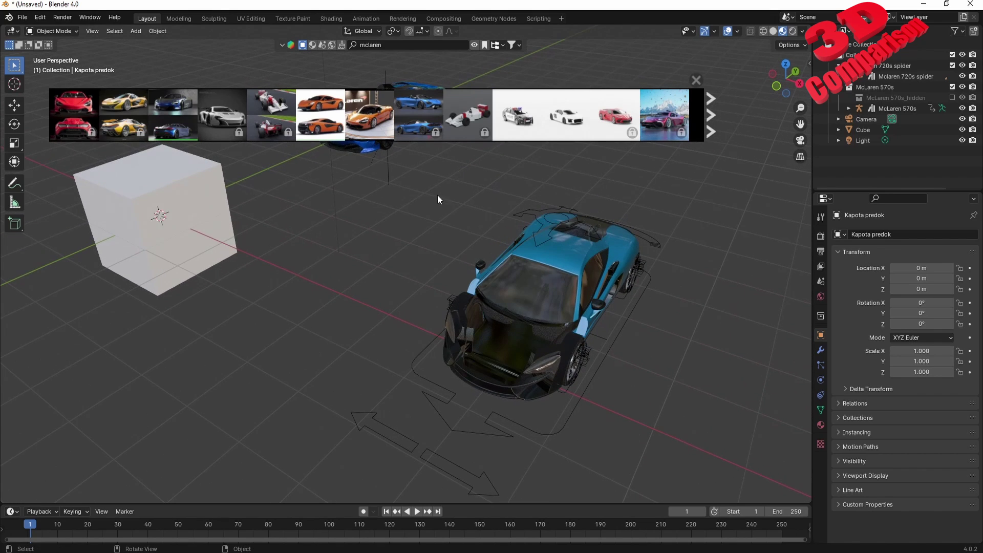
left_click_drag(415, 182, 700, 462)
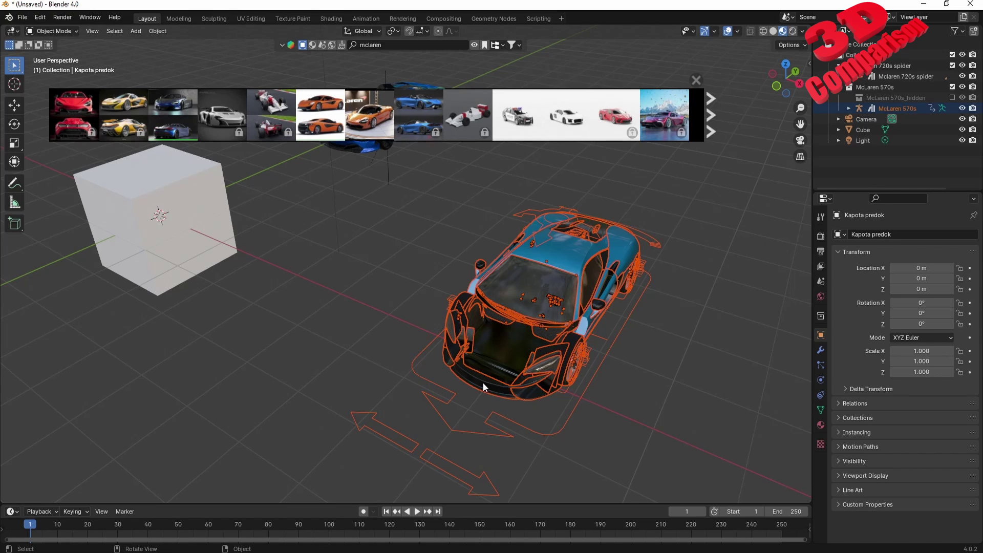
left_click(23, 18)
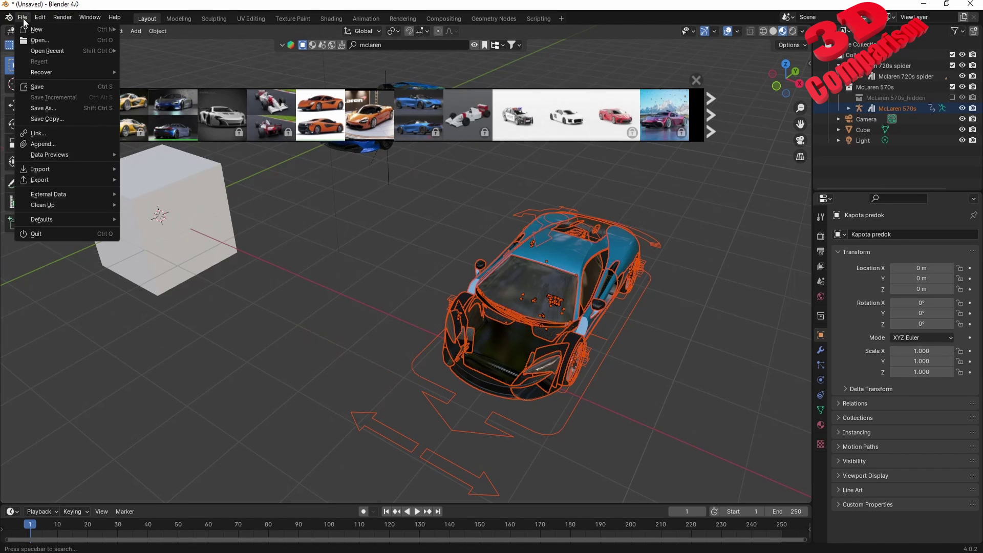
mouse_move(61, 182)
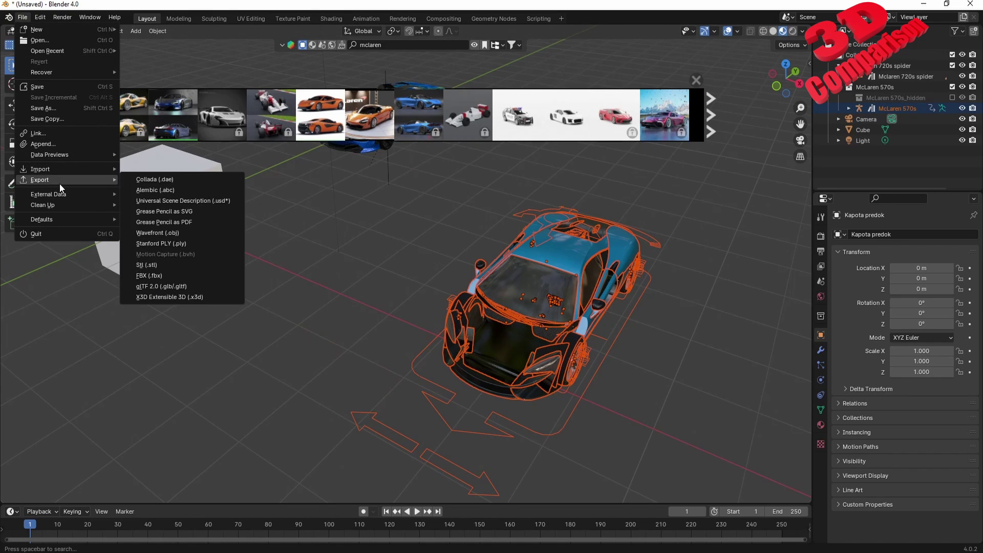
left_click(159, 265)
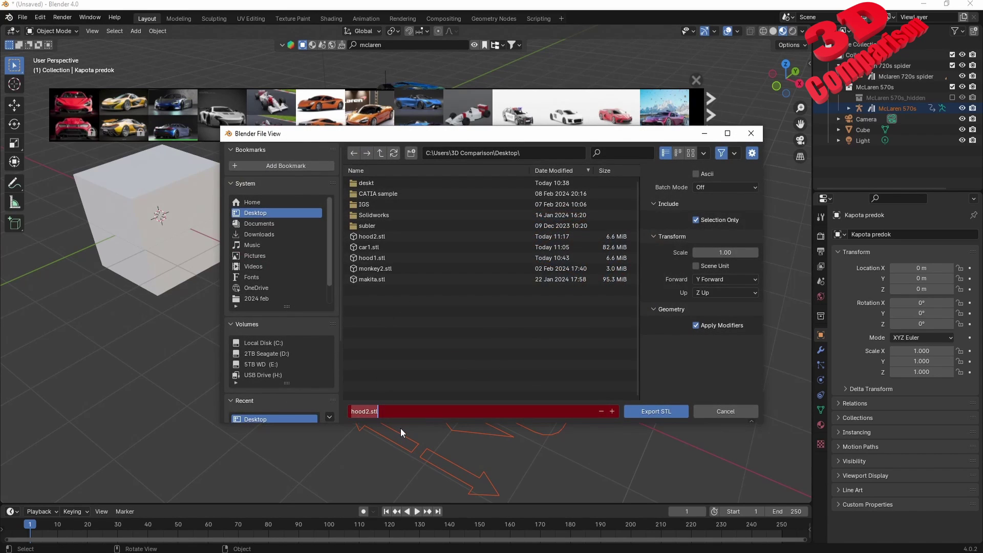
key("shift+Right")
key("shift+Right")
key("shift+Right")
key("shift+Right")
type("car")
left_click(660, 412)
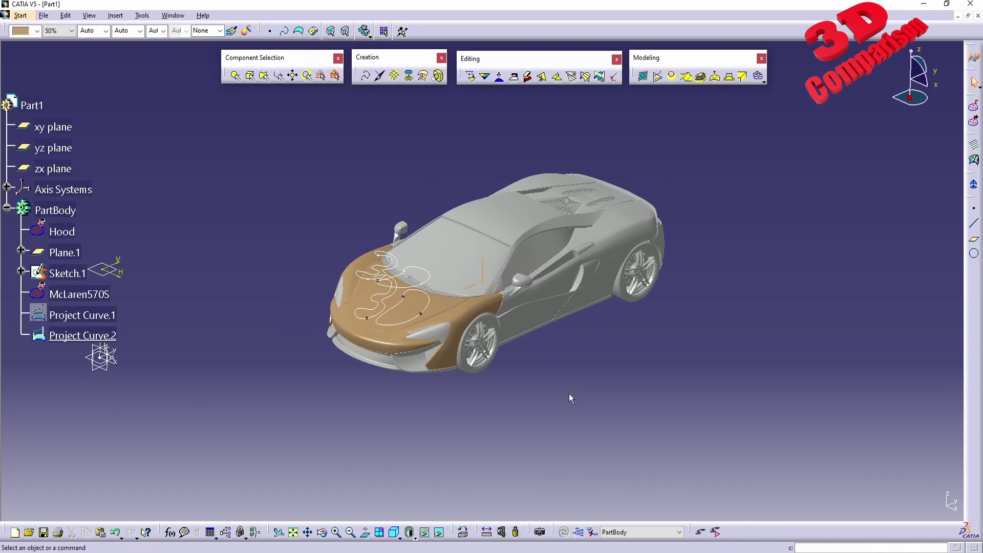
- Switch to CATIA and create a new part document with hybrid design enabled
left_click(43, 15)
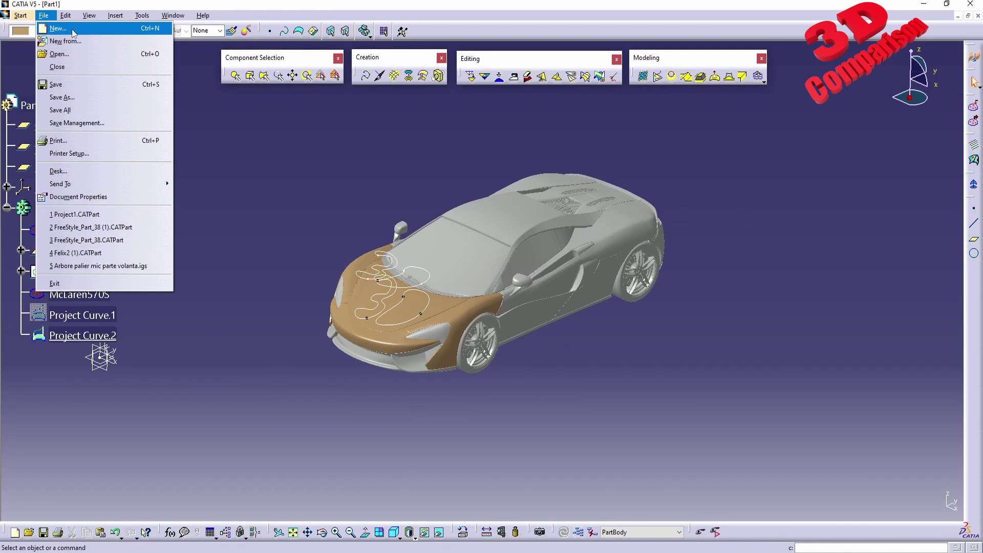
left_click(56, 27)
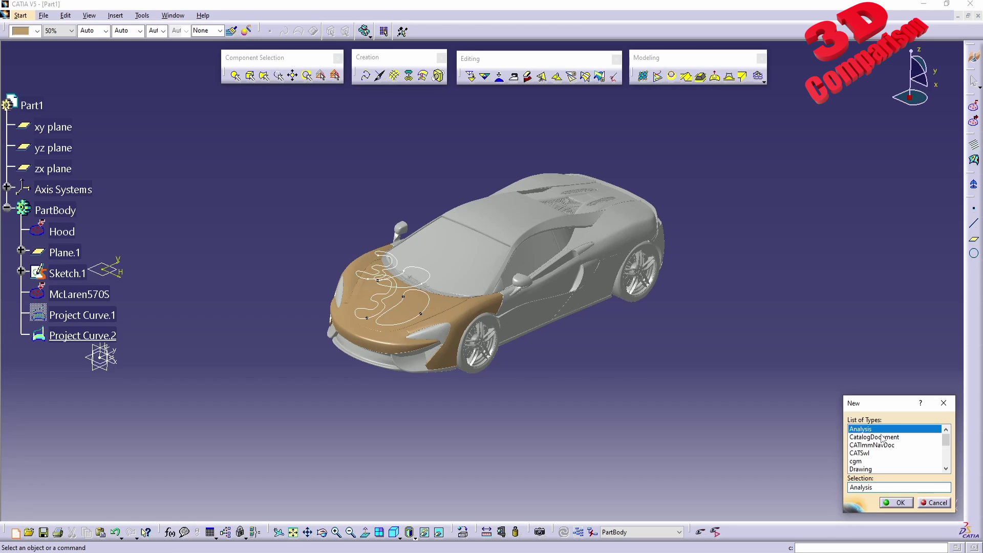
key("p")
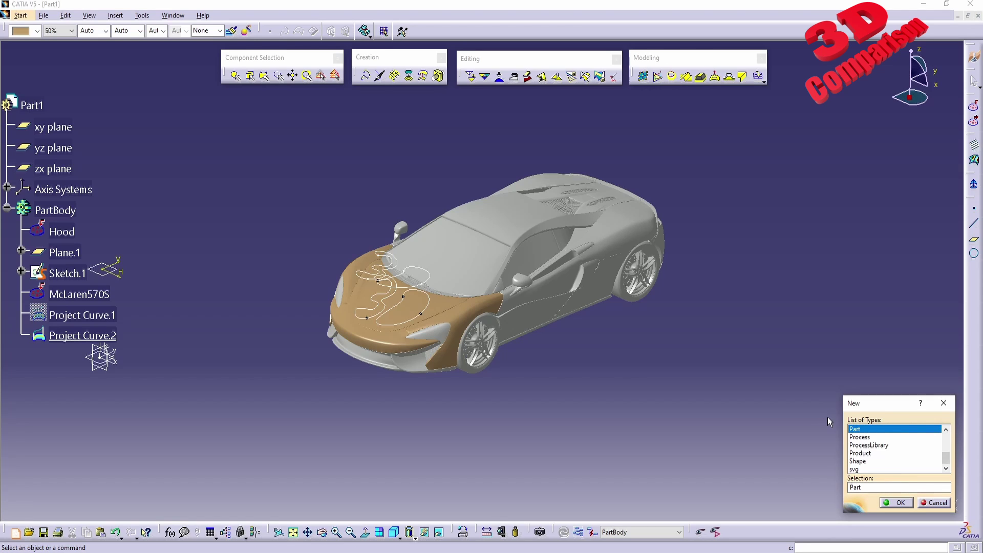
left_click(895, 504)
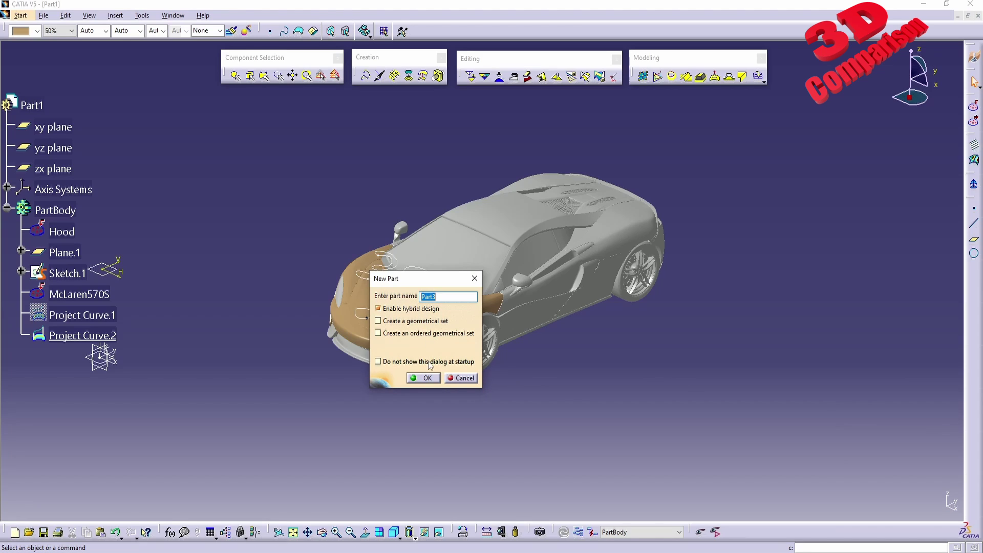
left_click(423, 378)
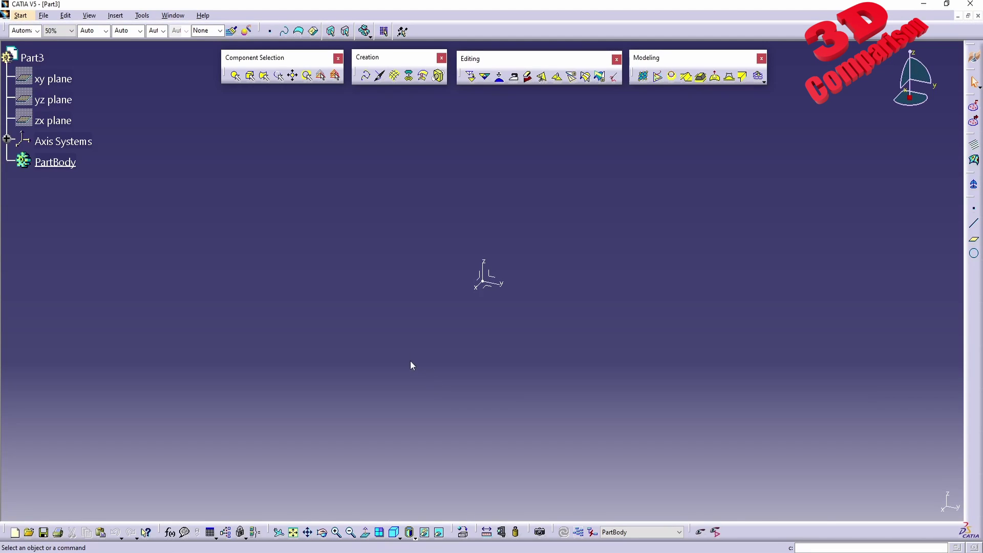
- Show the xy, yz and zx reference planes in the new part
left_click(52, 79)
left_click(51, 120, "shift")
right_click(52, 76)
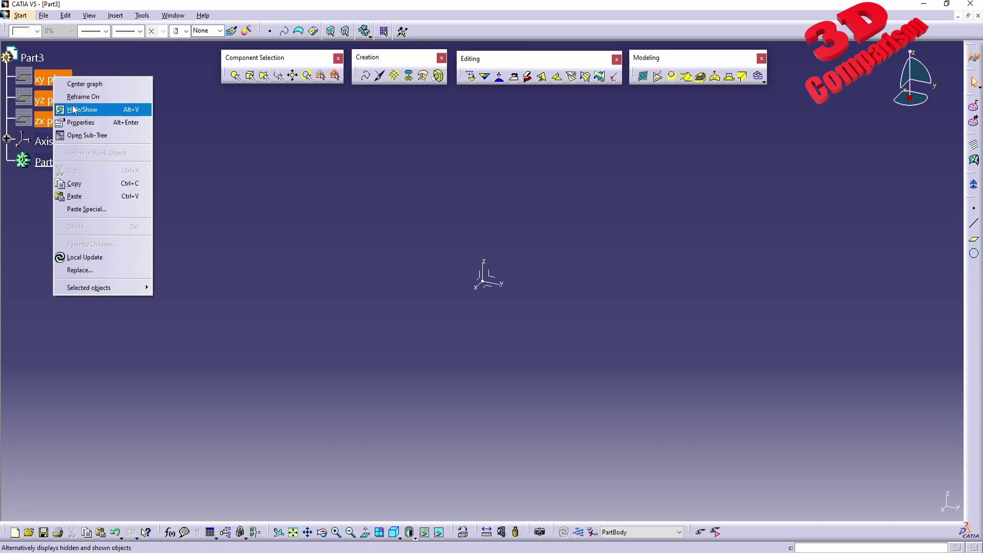
left_click(82, 109)
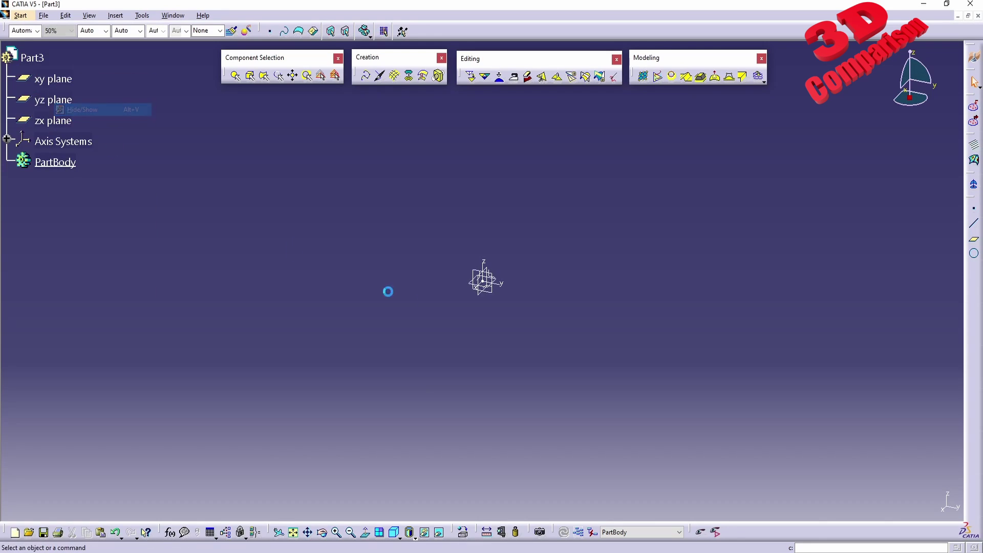
left_click(51, 78)
left_click(51, 120, "shift")
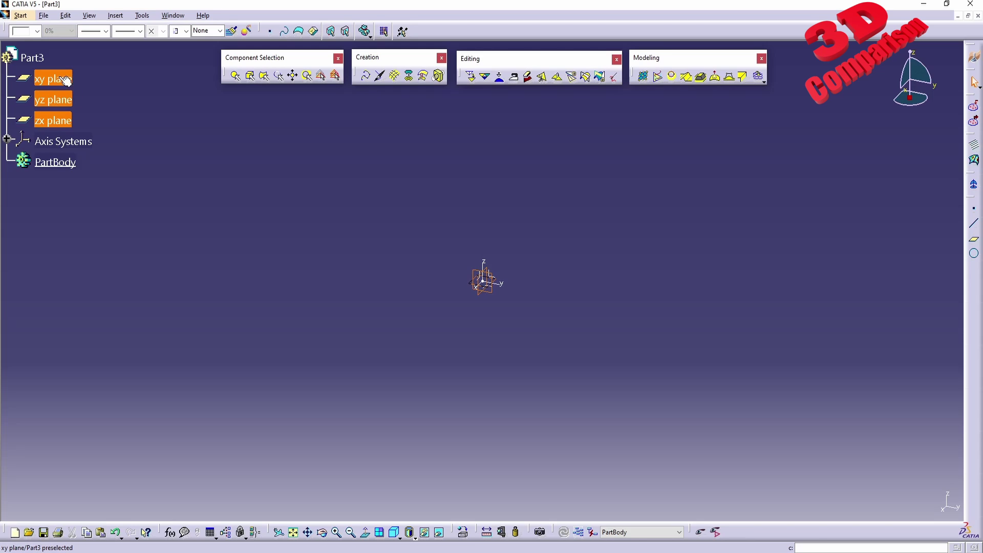
left_click(306, 294)
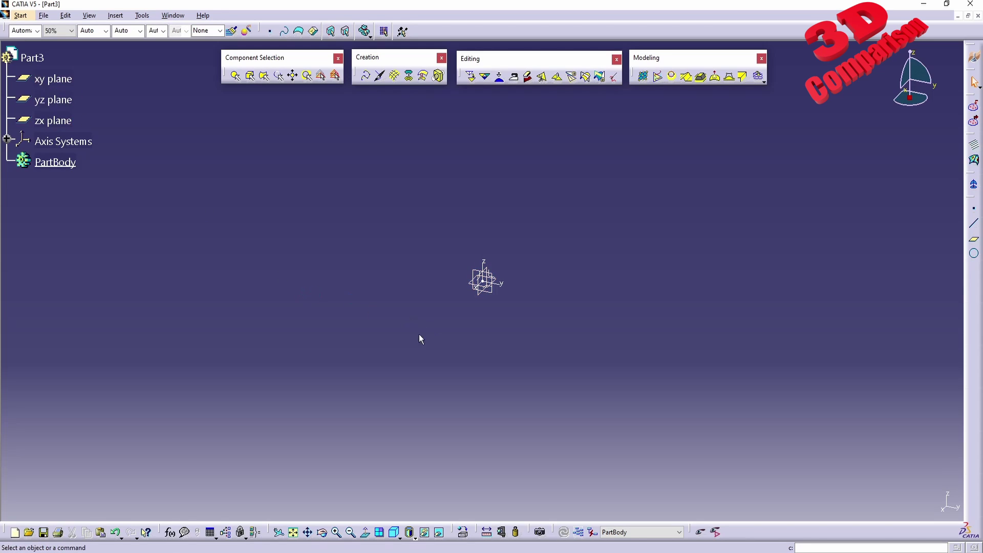
- Import the car2.stl mesh from the Desktop into the part with scale factor 1000 and millimetre file unit
left_click(974, 108)
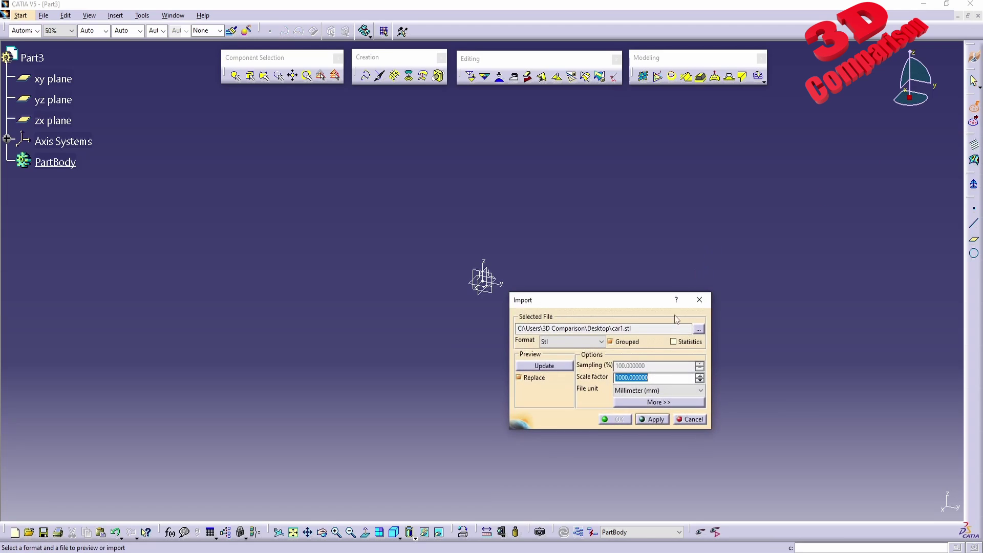
left_click(699, 330)
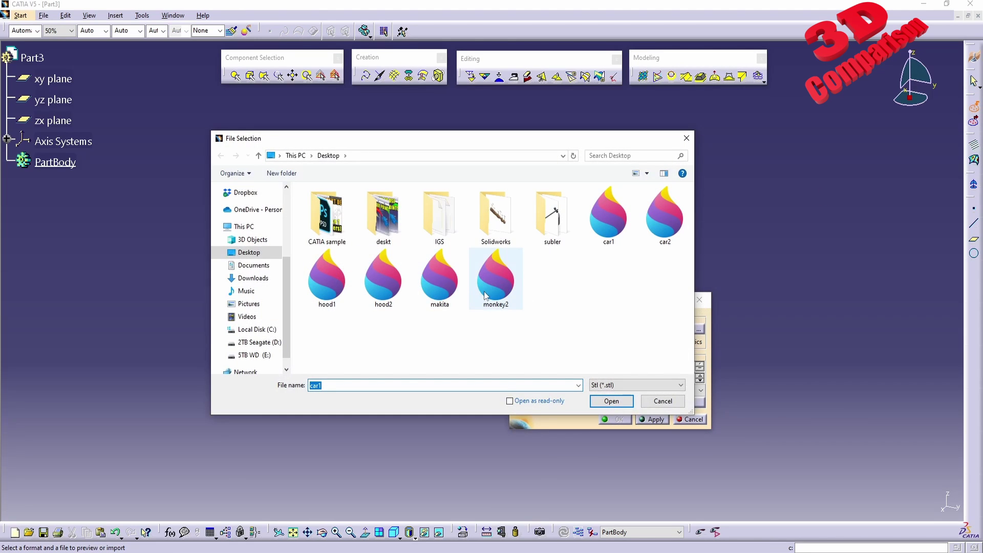
left_click(670, 222)
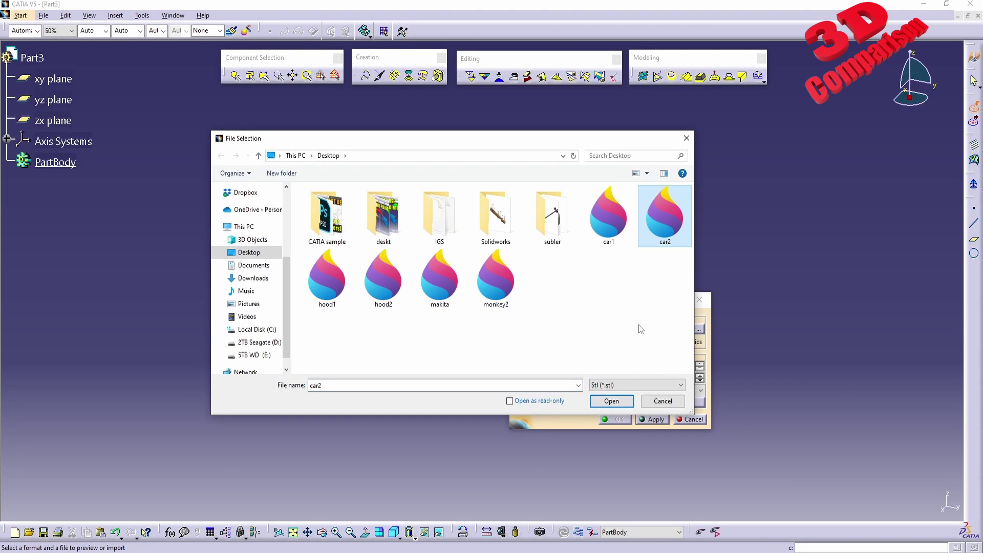
double_click(670, 222)
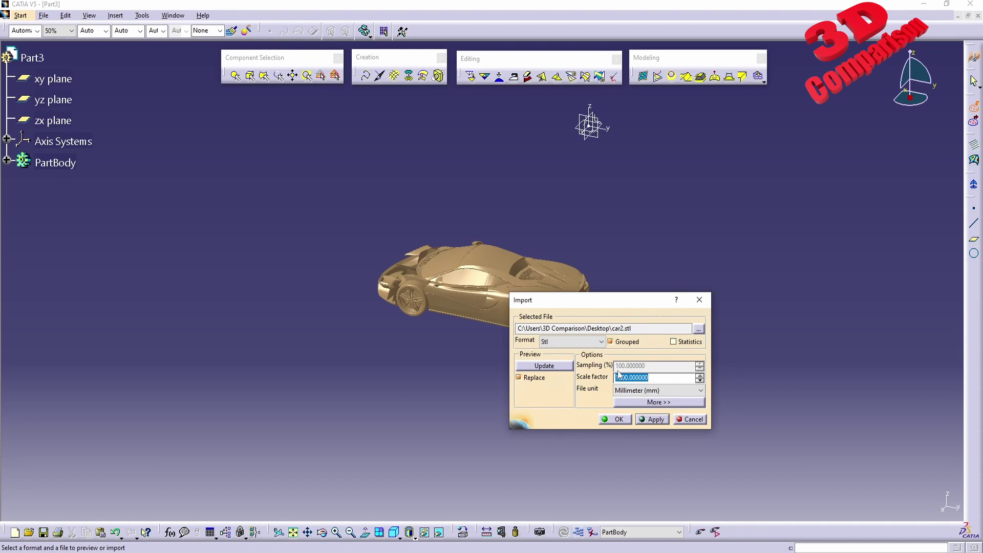
left_click(616, 418)
middle_click_drag(424, 344, 397, 336)
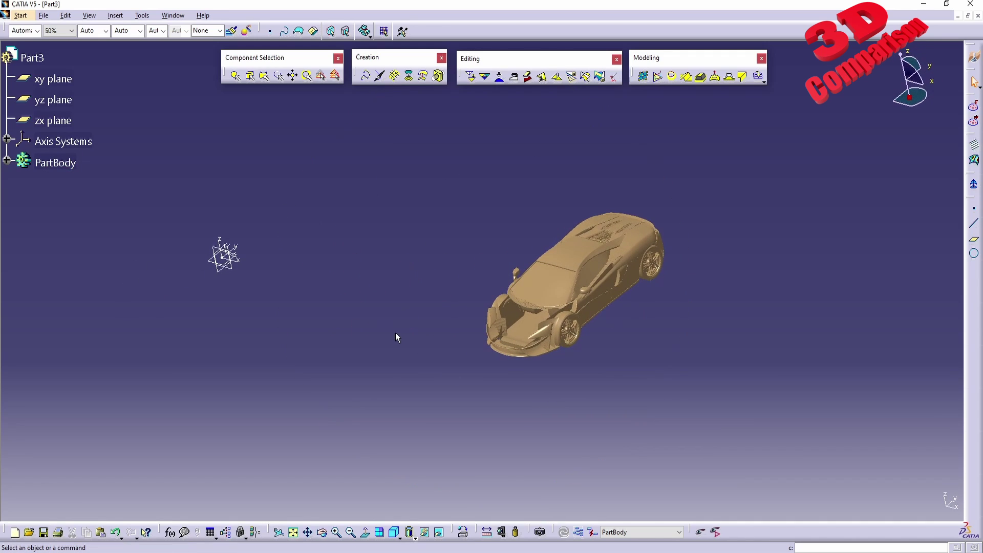
left_click_drag(436, 155, 712, 425)
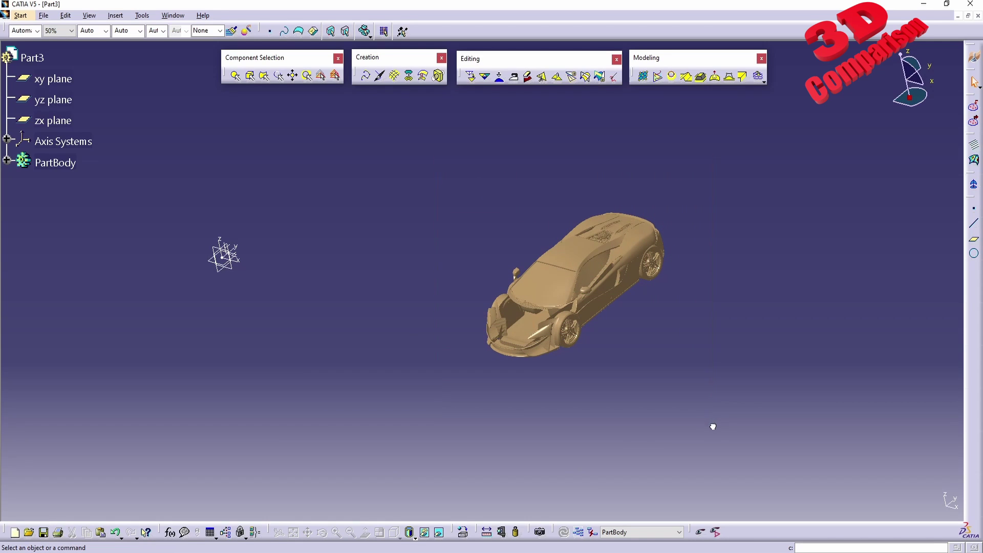
left_click_drag(183, 201, 270, 315)
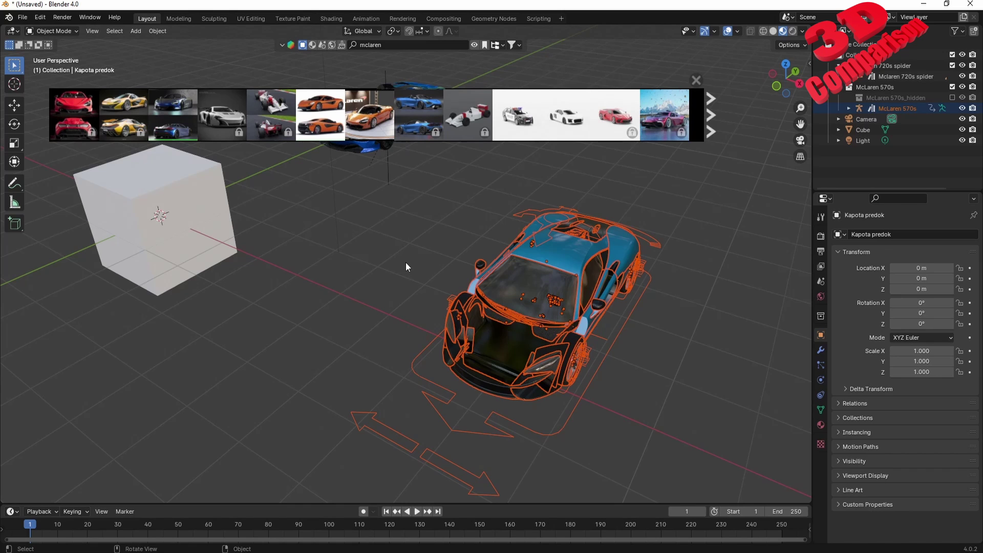
- Switch to Blender and move the blue McLaren 720s spider about -7.2 m along global Y to the cube at the origin
scroll(403, 243, "down", 5)
left_click(402, 244)
middle_click_drag(425, 214, 383, 207)
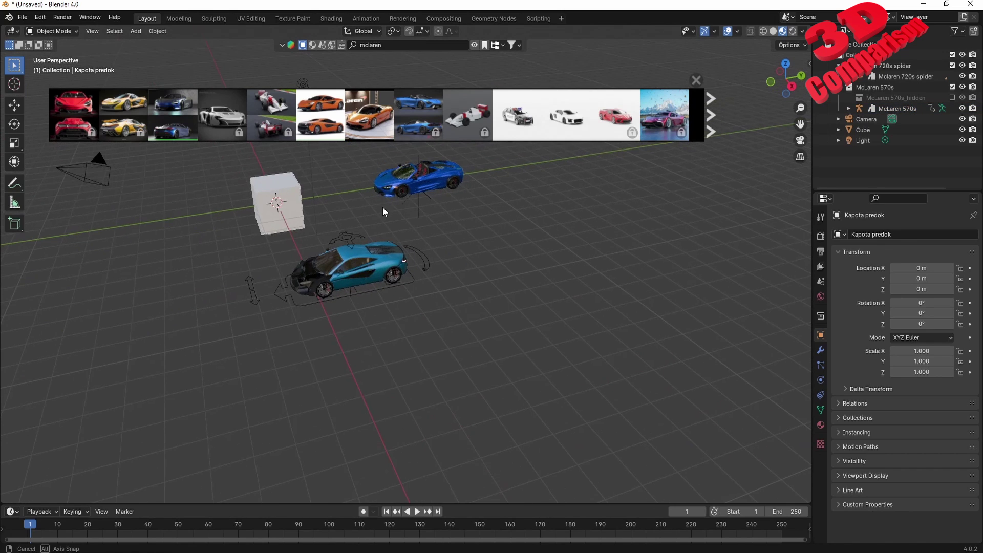
middle_click_drag(428, 229, 423, 253)
left_click_drag(394, 213, 525, 304)
key("g")
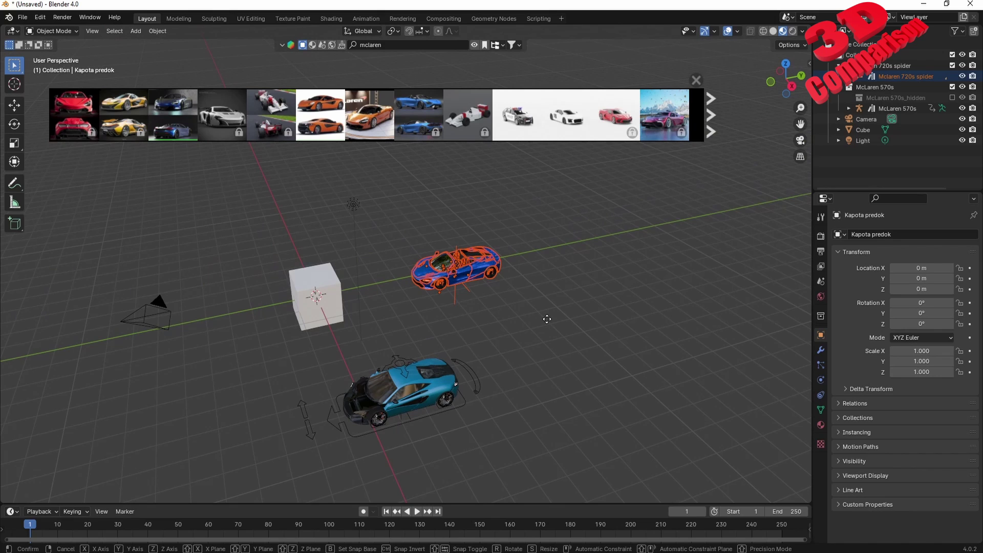
key("y")
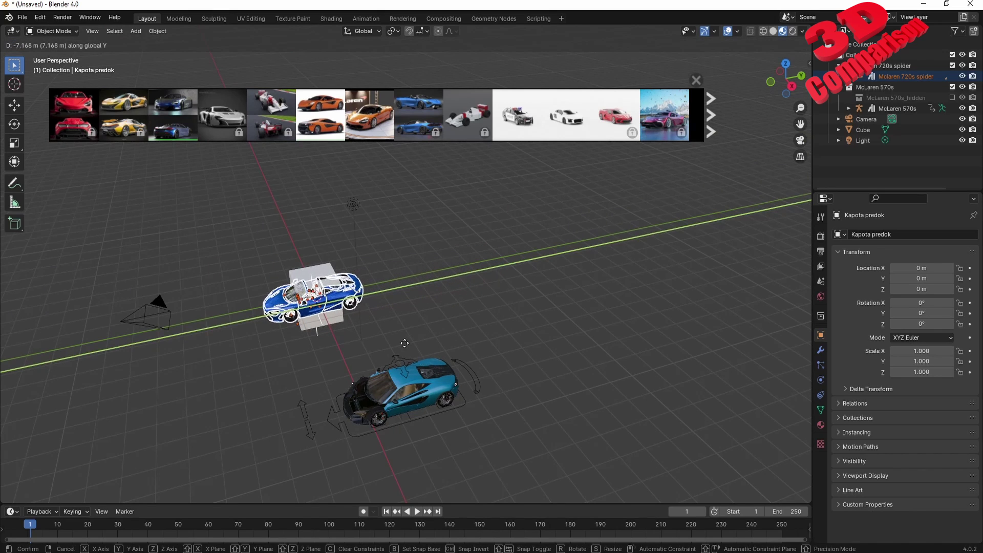
left_click(408, 340)
- Move the McLaren 720s spider about -0.72 m along global X to centre it on the origin
middle_click_drag(408, 341, 480, 310)
scroll(390, 316, "up", 3)
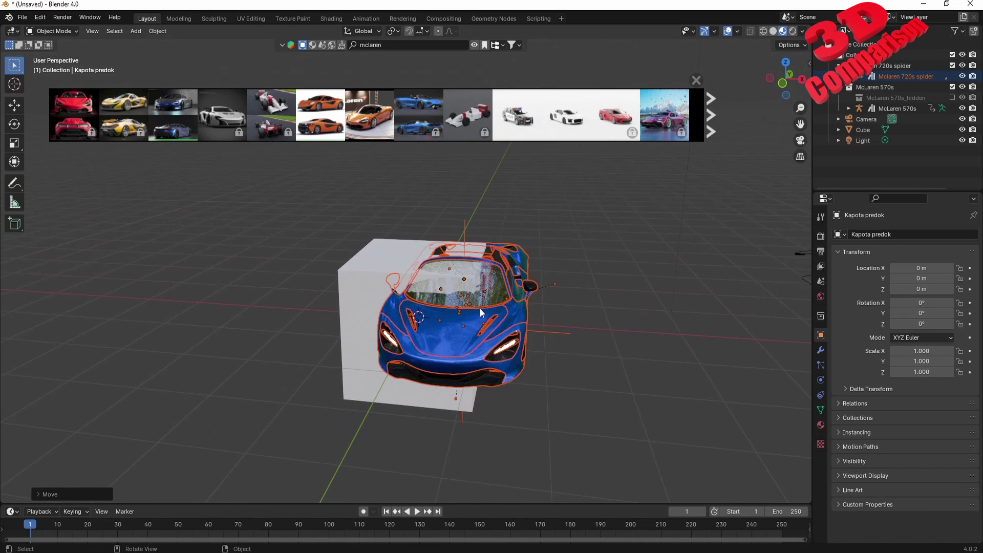
key("g")
key("x")
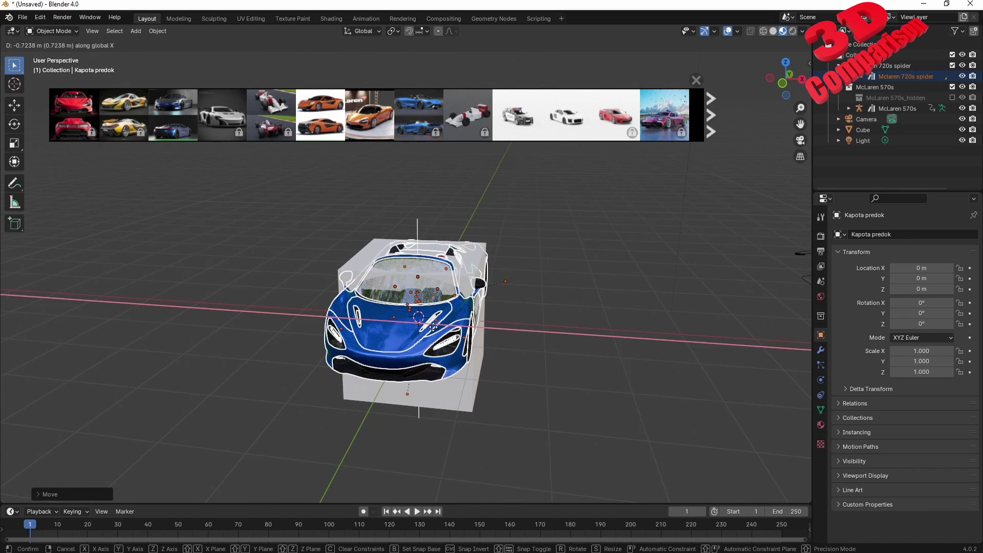
left_click(433, 326)
middle_click_drag(433, 325, 524, 331)
scroll(509, 330, "down", 5)
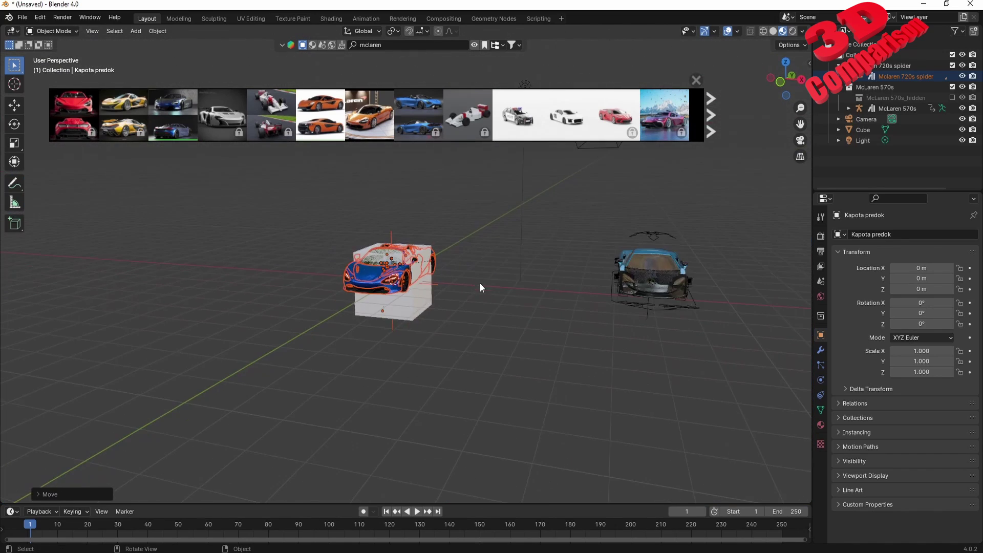
middle_click_drag(480, 284, 491, 318)
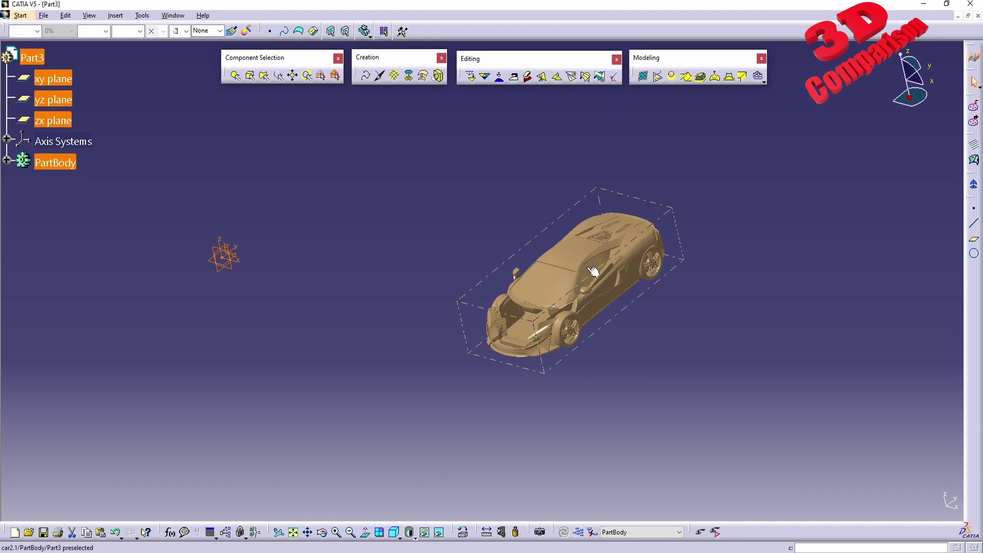
- Switch back to CATIA and import hood2.stl from the Desktop with scale factor 1000 and millimetre file unit
left_click(463, 245)
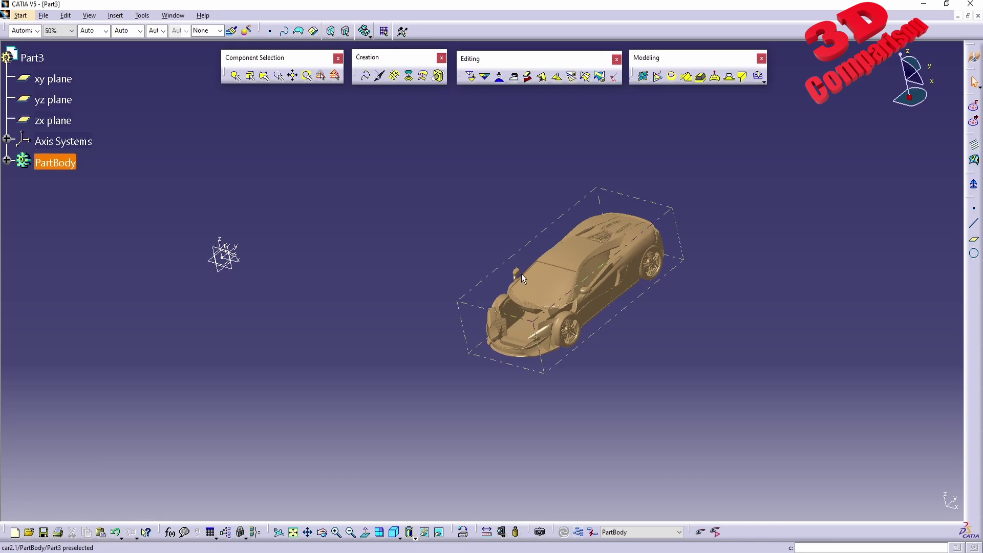
left_click(975, 108)
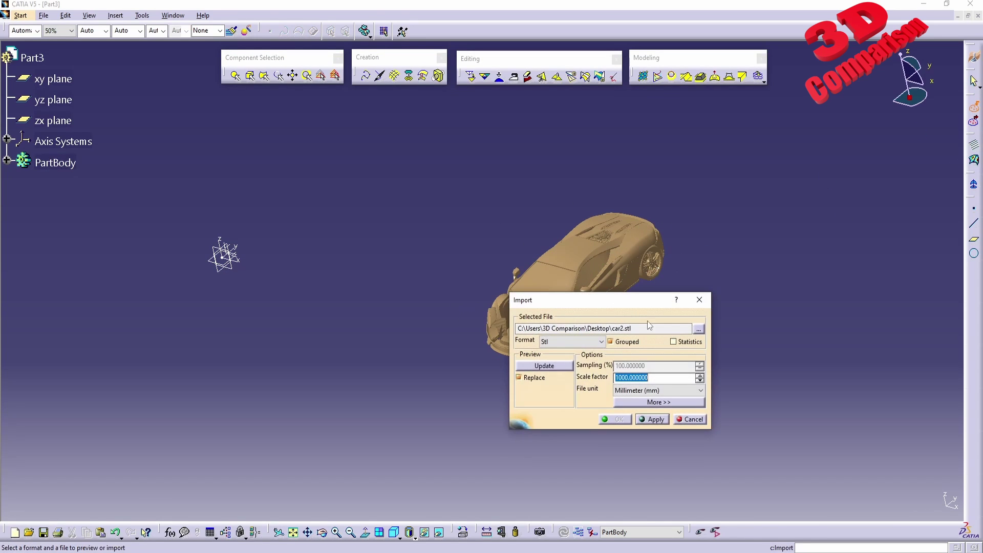
left_click(699, 329)
left_click(381, 279)
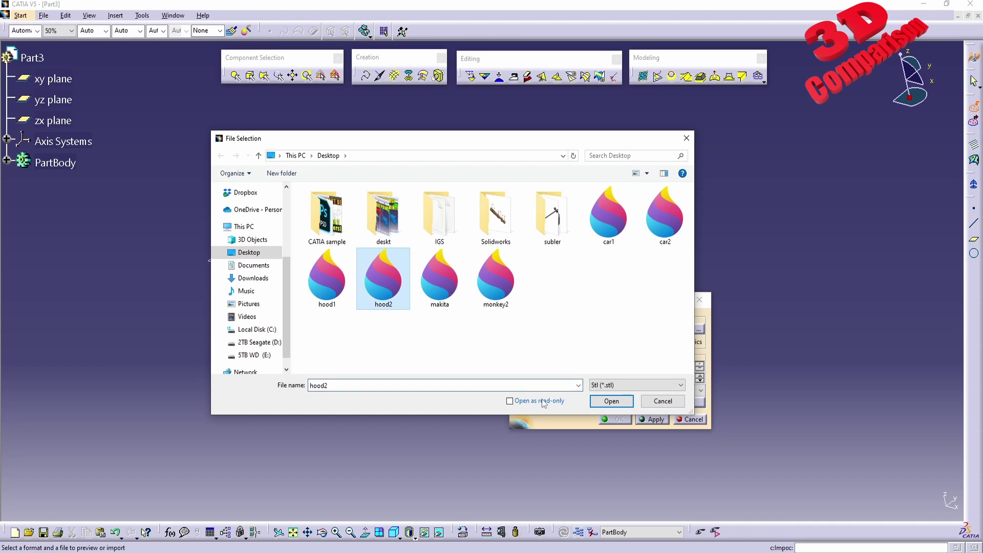
left_click(610, 400)
left_click(654, 419)
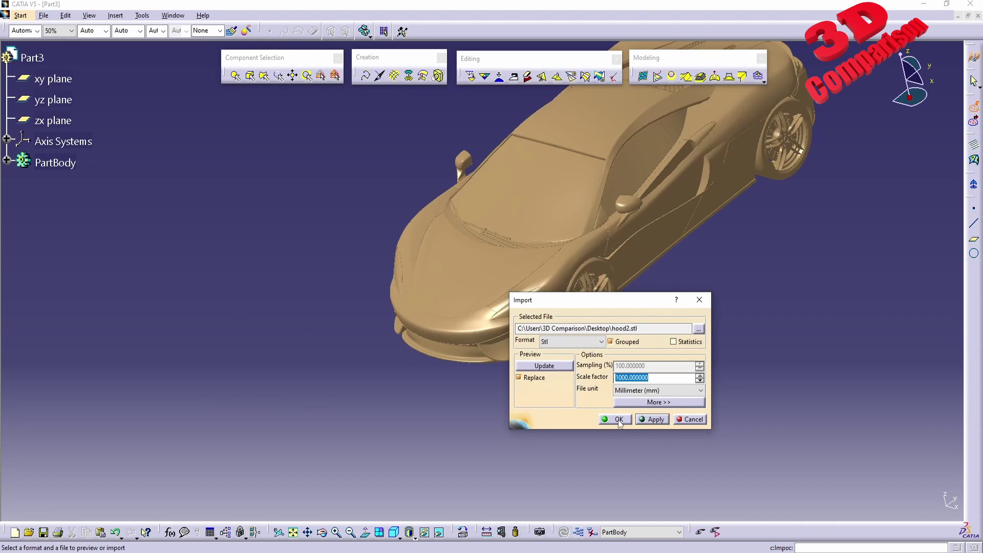
left_click(616, 419)
middle_click_drag(649, 314, 649, 323)
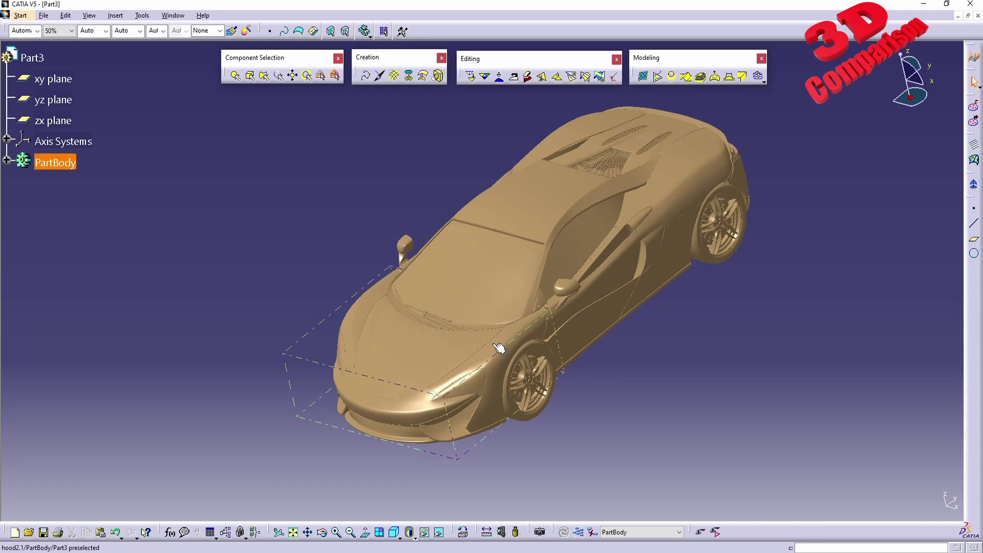
- Expand PartBody and colour the hood2.1 mesh light grey from the basic colours
left_click(6, 161)
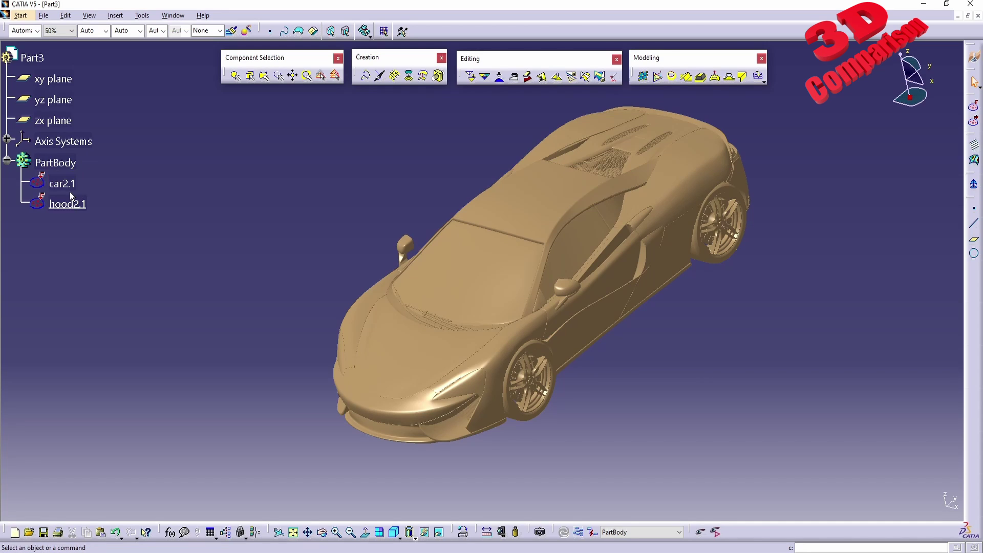
left_click(66, 204)
left_click(23, 30)
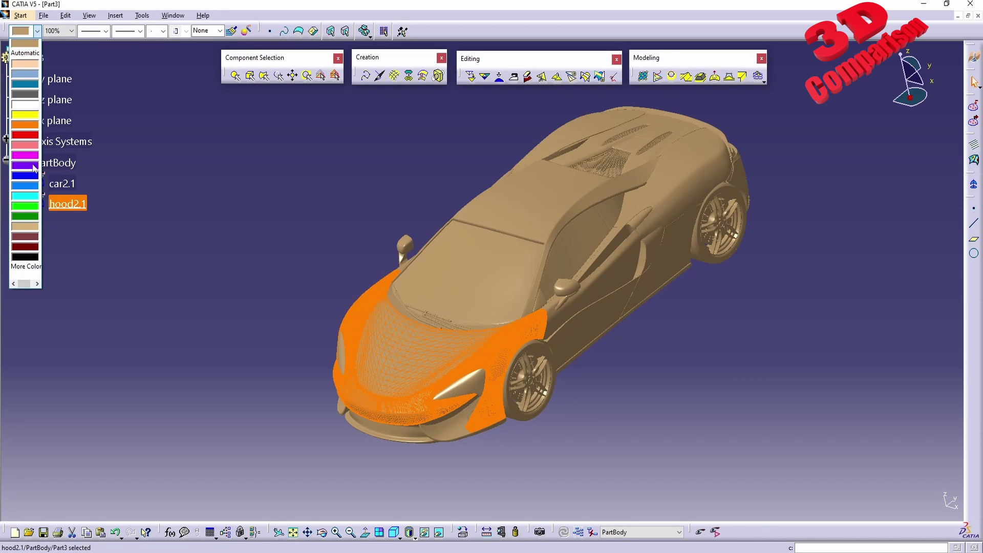
left_click(23, 285)
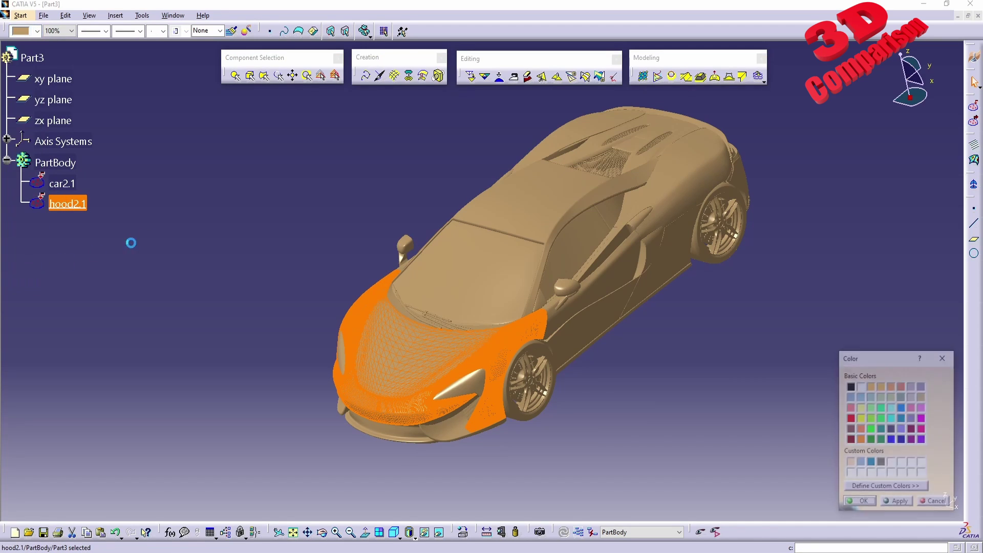
left_click(912, 397)
left_click(899, 502)
left_click(864, 503)
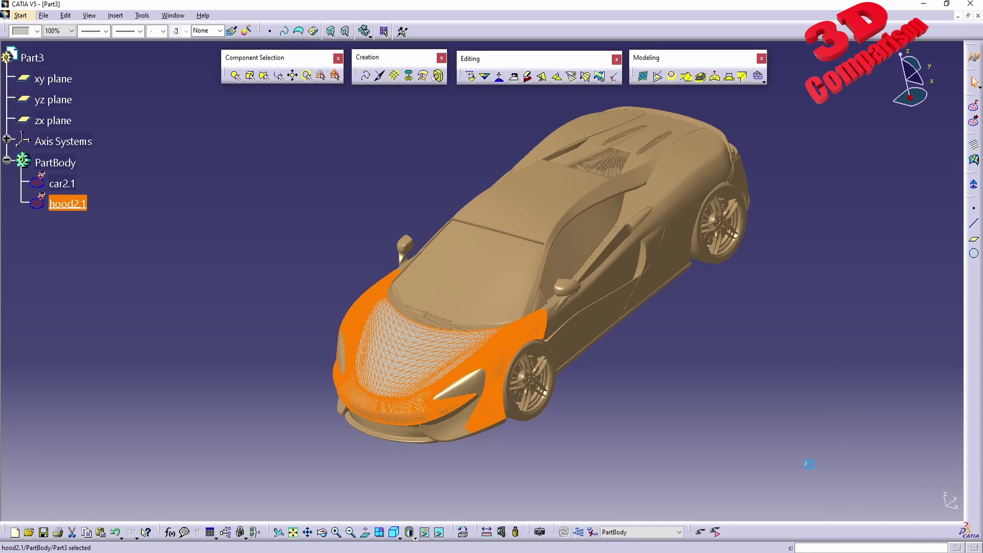
left_click(807, 461)
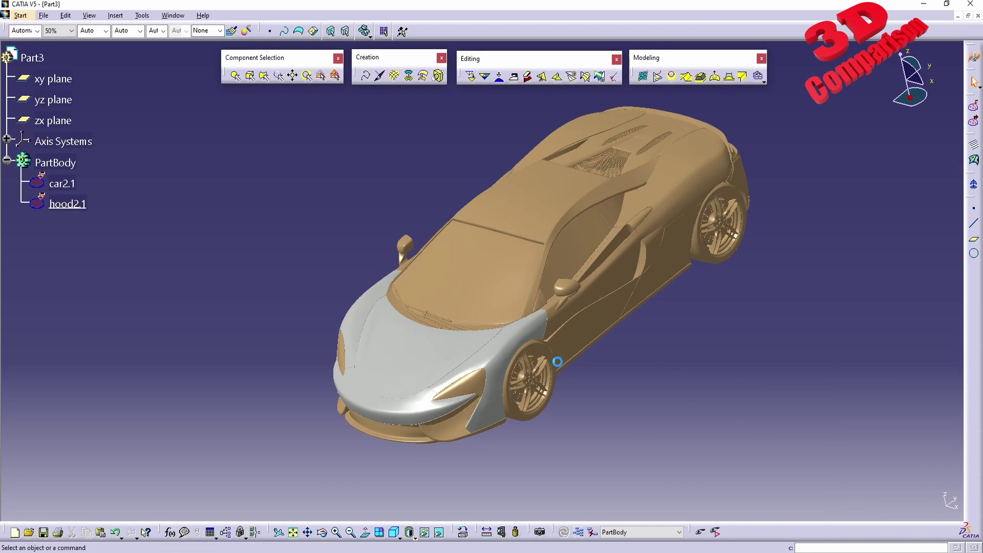
- Colour the car2.1 mesh bright green from the basic colours
left_click(62, 183)
left_click(38, 32)
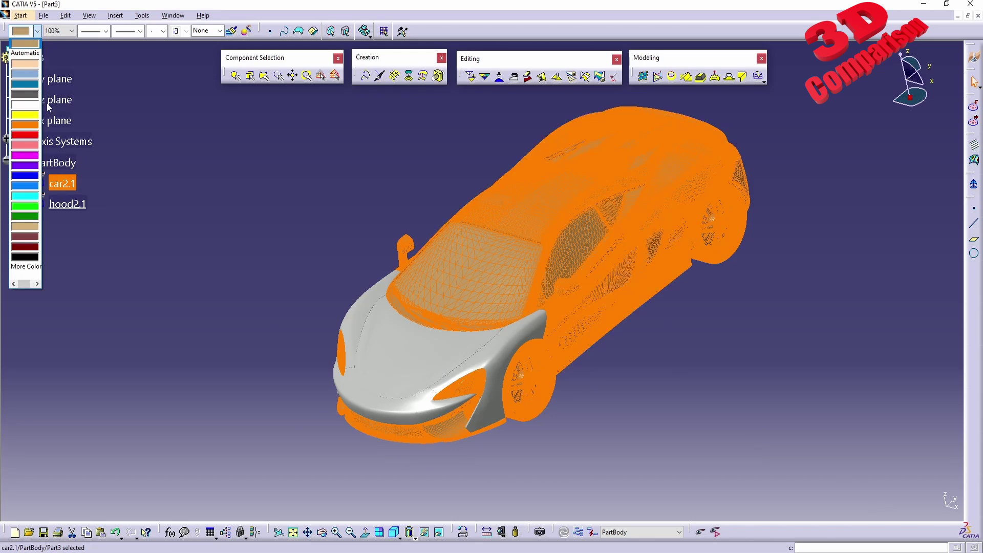
left_click(26, 267)
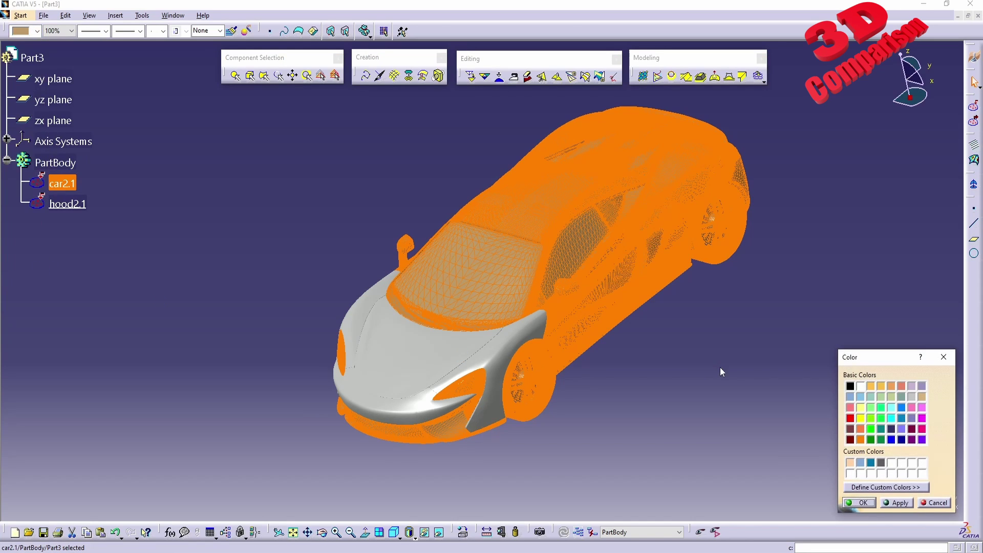
left_click(871, 429)
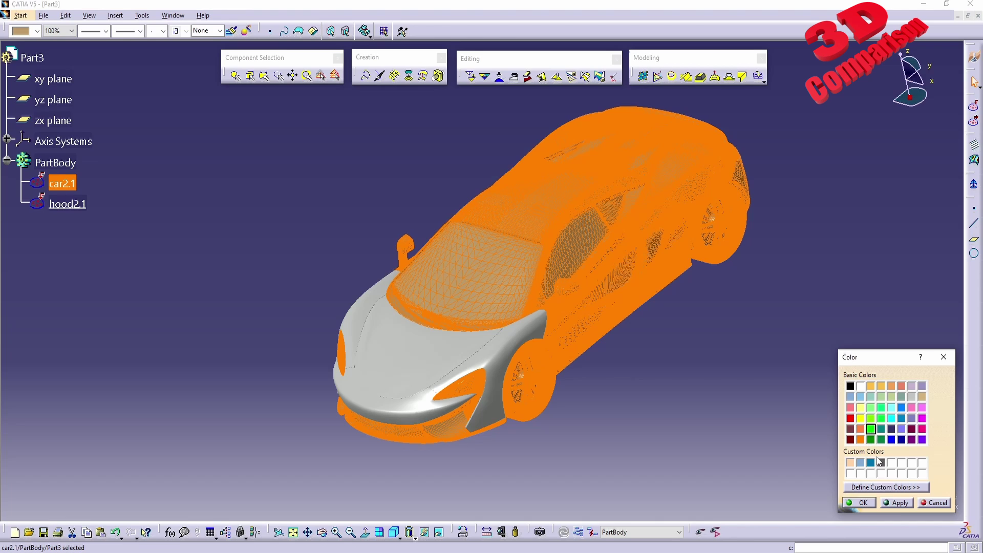
left_click(897, 504)
left_click(862, 503)
left_click(306, 329)
mouse_move(305, 329)
middle_mouse_down()
mouse_move(364, 213)
mouse_move(502, 311)
mouse_move(502, 298)
mouse_move(492, 333)
mouse_move(496, 278)
mouse_move(296, 334)
middle_mouse_up()
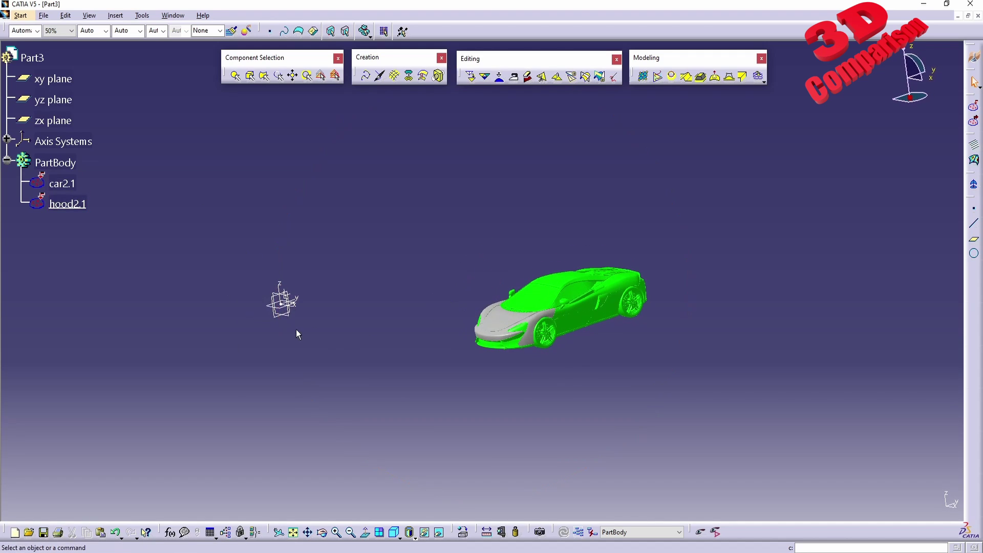
- Create a plane offset 1000 mm upward from the xy plane
left_click(272, 309)
left_click(973, 239)
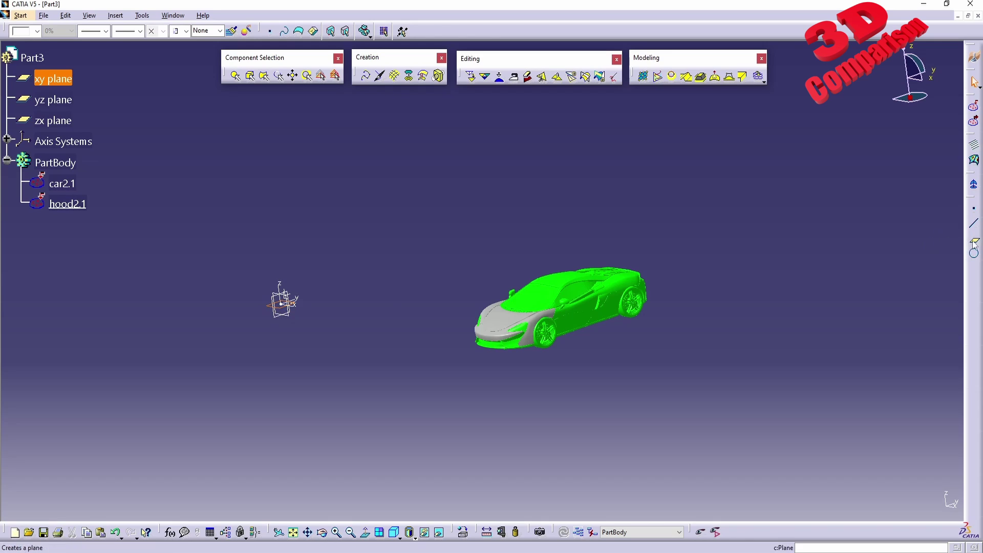
type("1000")
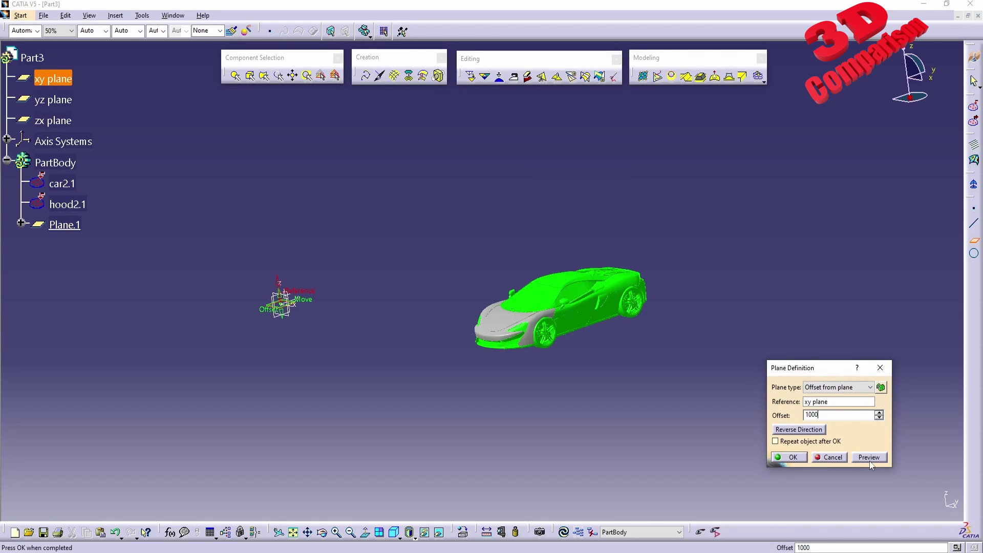
left_click(869, 458)
middle_click_drag(481, 279, 528, 327)
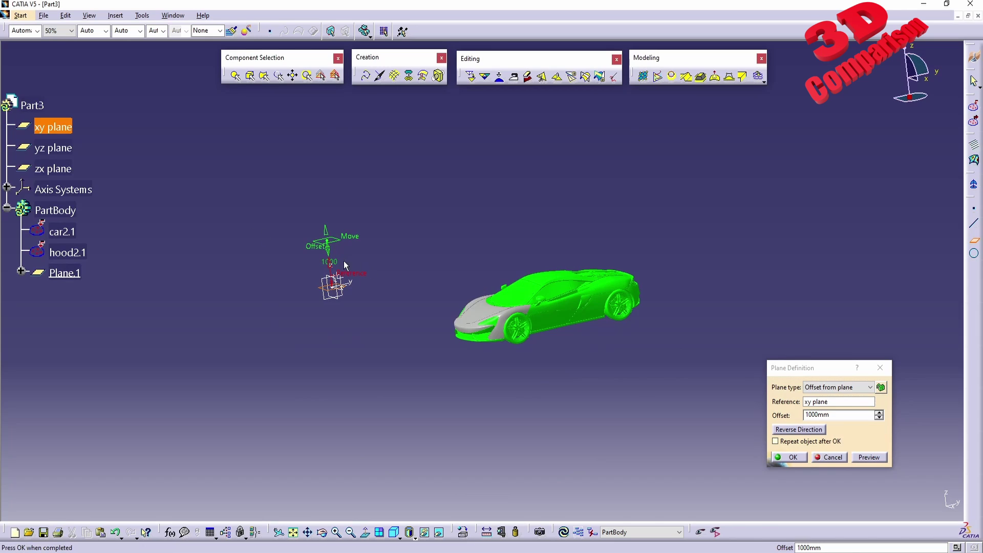
middle_click_drag(345, 265, 535, 311)
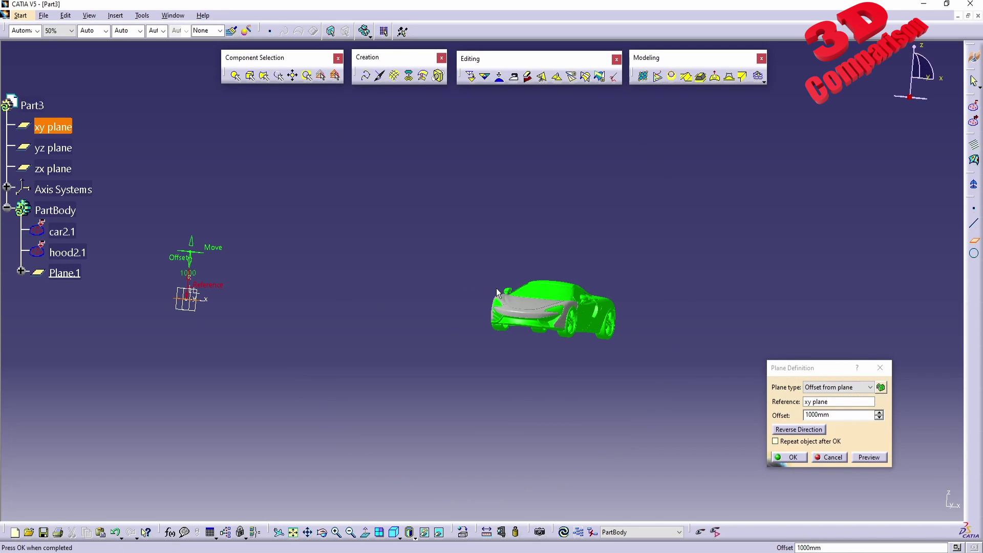
left_click(792, 460)
middle_click_drag(504, 385, 389, 328)
- Switch the part to the Generative Shape Design workbench
left_click(20, 16)
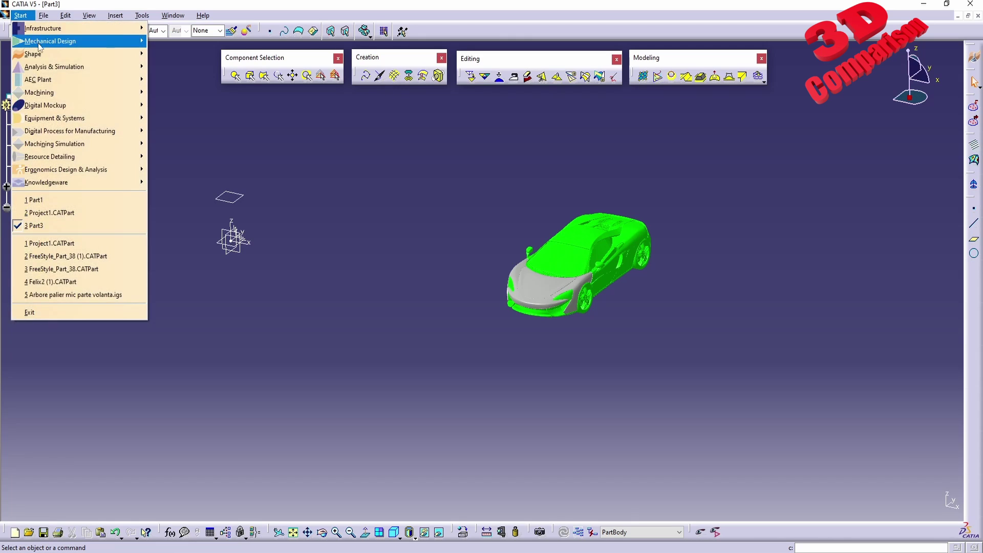
mouse_move(77, 54)
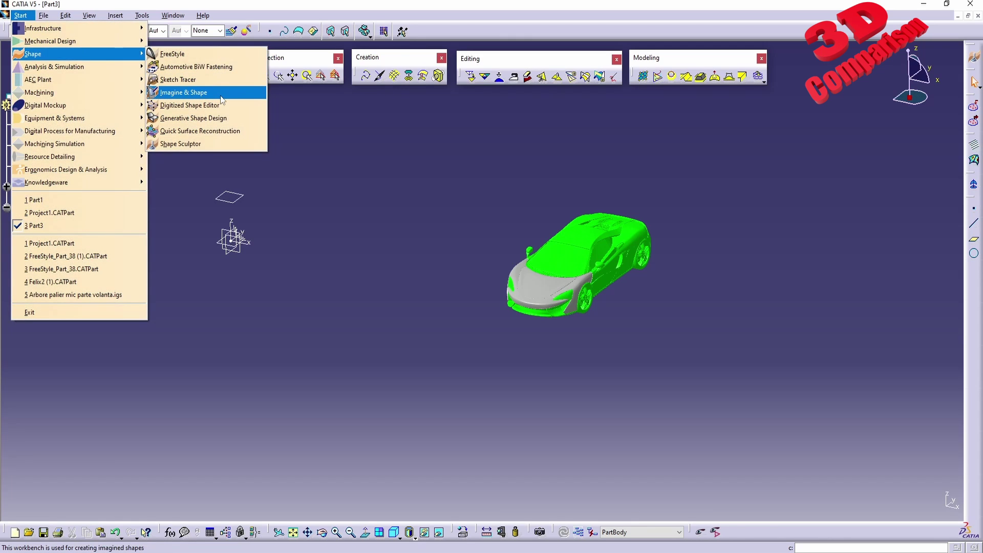
left_click(189, 118)
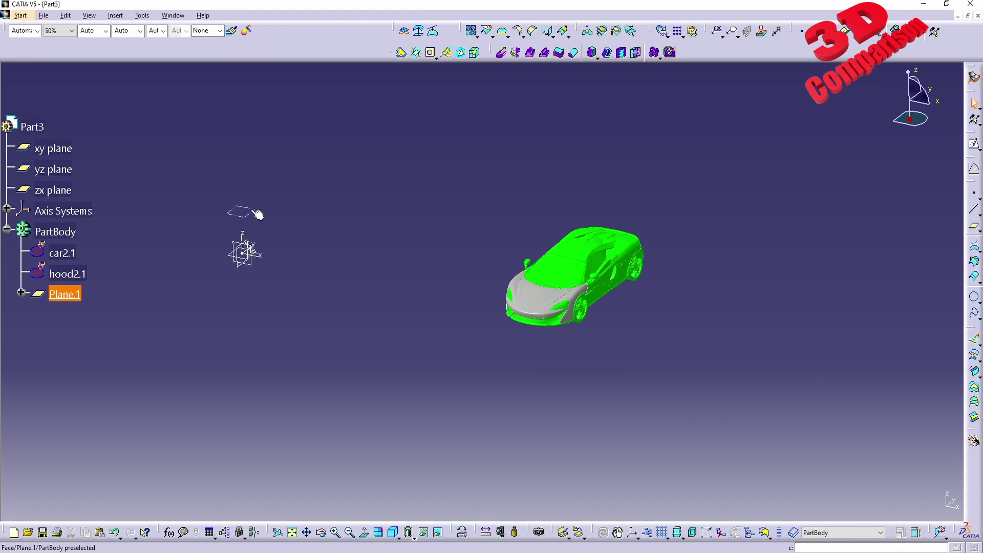
- Start a sketch on the plane offset above the car
left_click(256, 213)
left_click(974, 145)
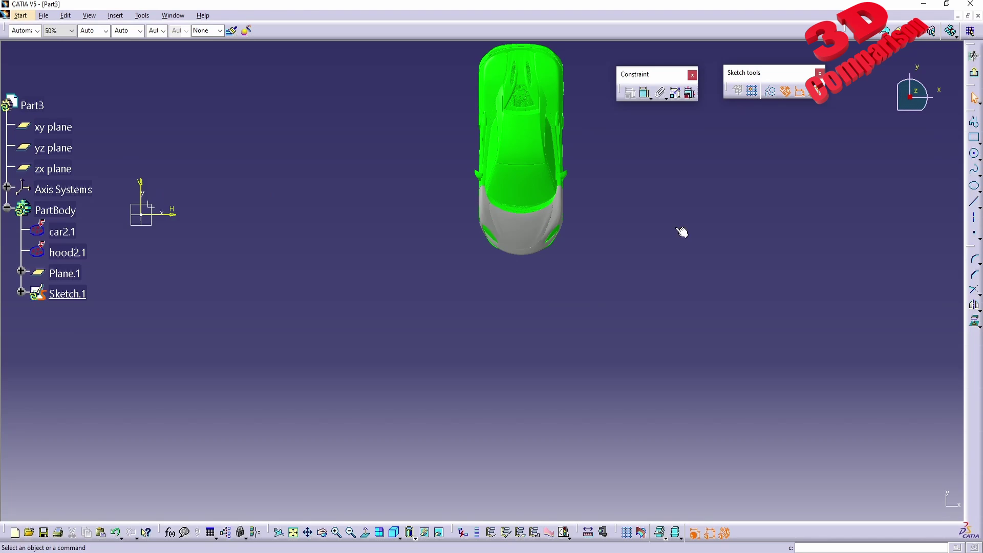
mouse_move(682, 233)
middle_mouse_down()
mouse_move(577, 305)
mouse_move(484, 330)
mouse_move(691, 279)
mouse_move(639, 346)
mouse_move(666, 303)
mouse_move(664, 316)
middle_mouse_up()
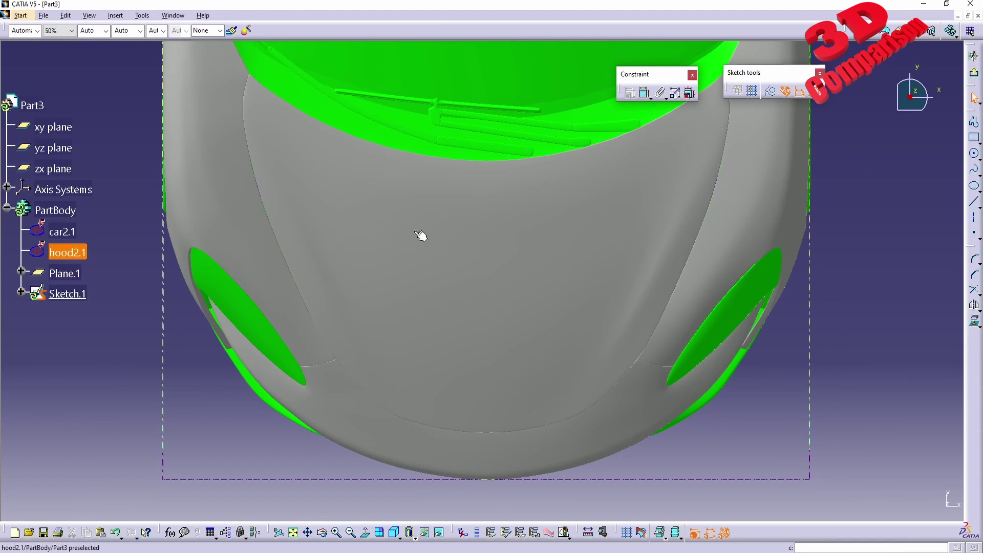
- Draw a closed spline on the hood that outlines a large rounded figure 3, ending on its starting point
left_click(976, 172)
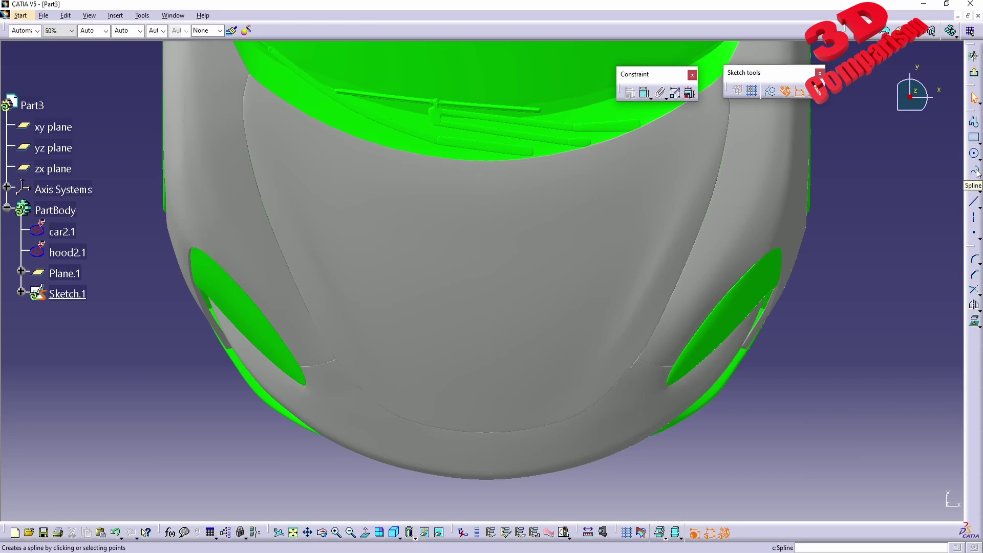
left_click(975, 172)
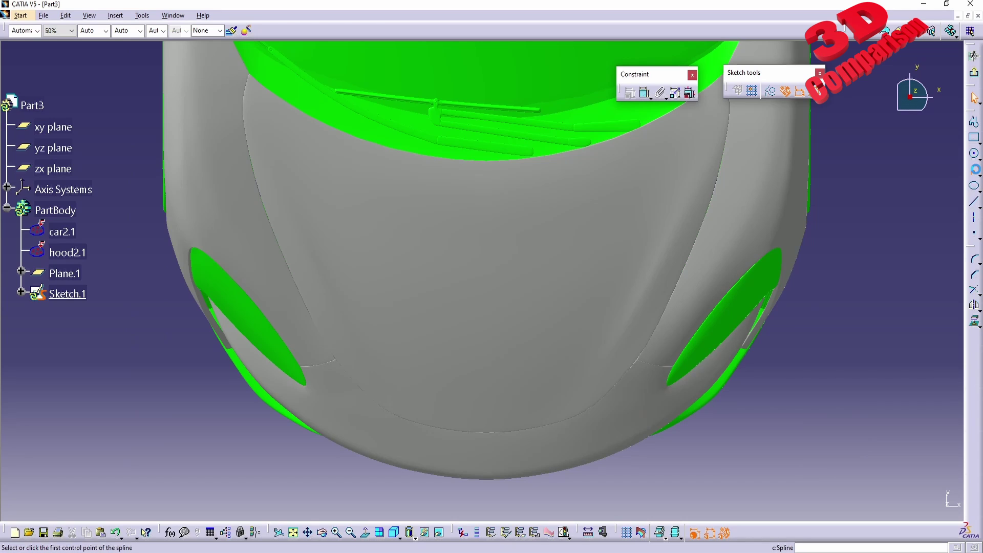
left_click(359, 255)
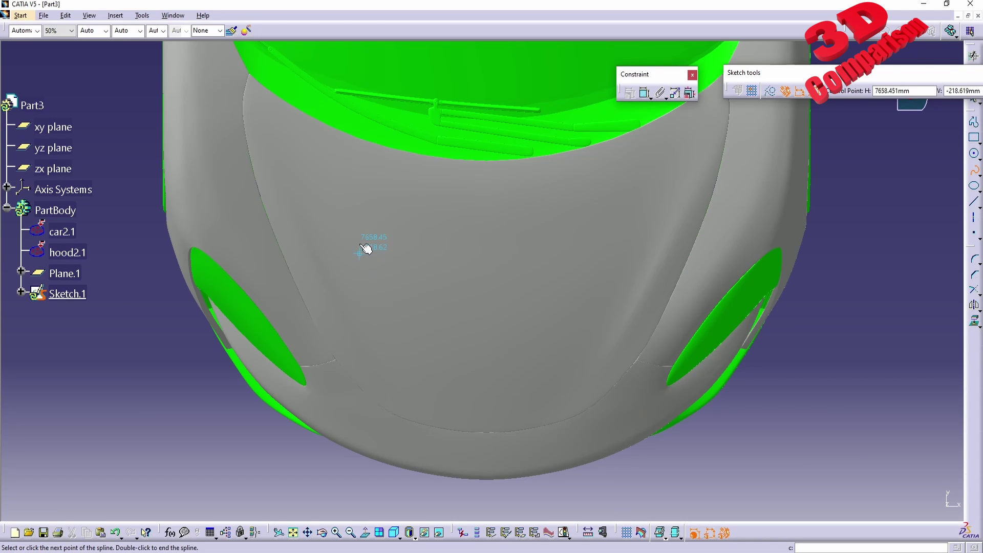
left_click(398, 214)
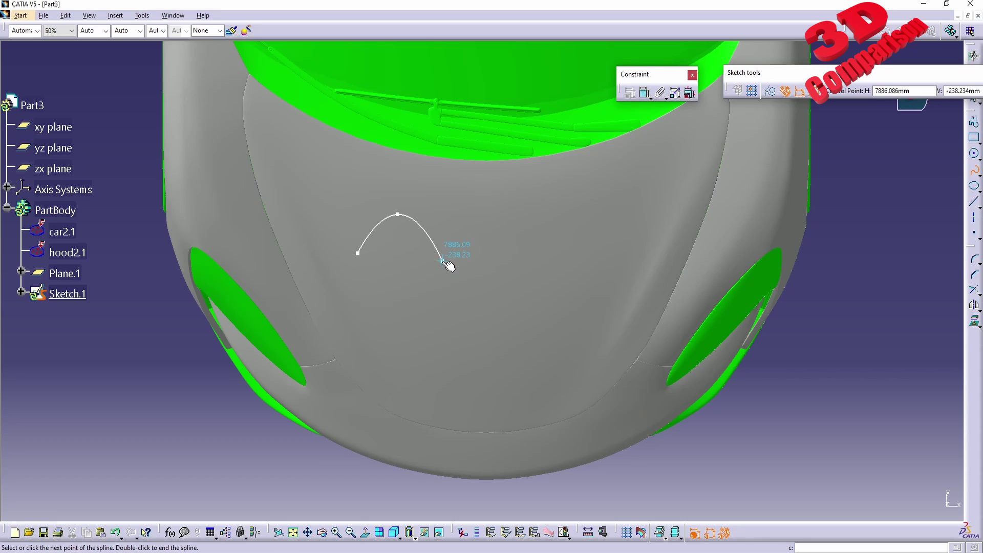
left_click(443, 263)
left_click(430, 299)
left_click(421, 320)
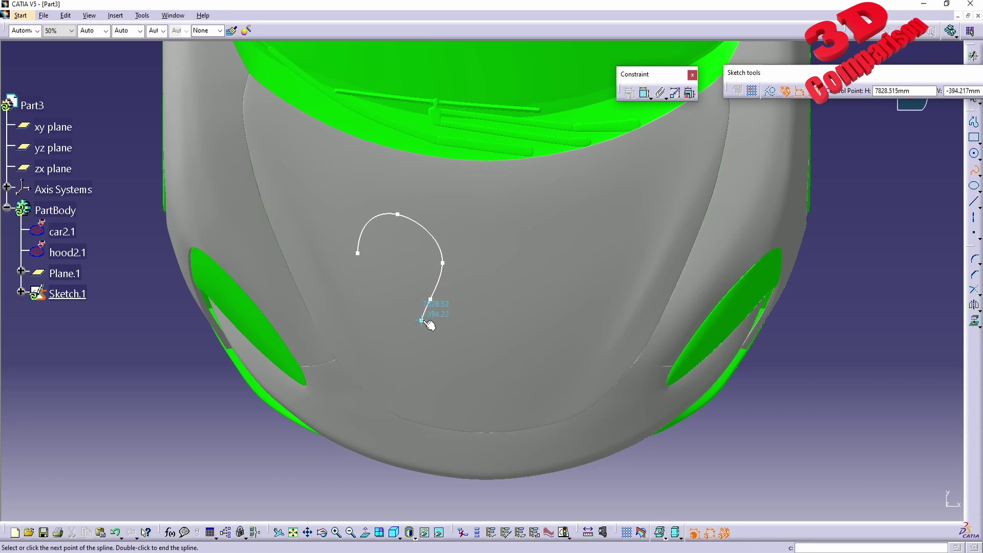
left_click(452, 331)
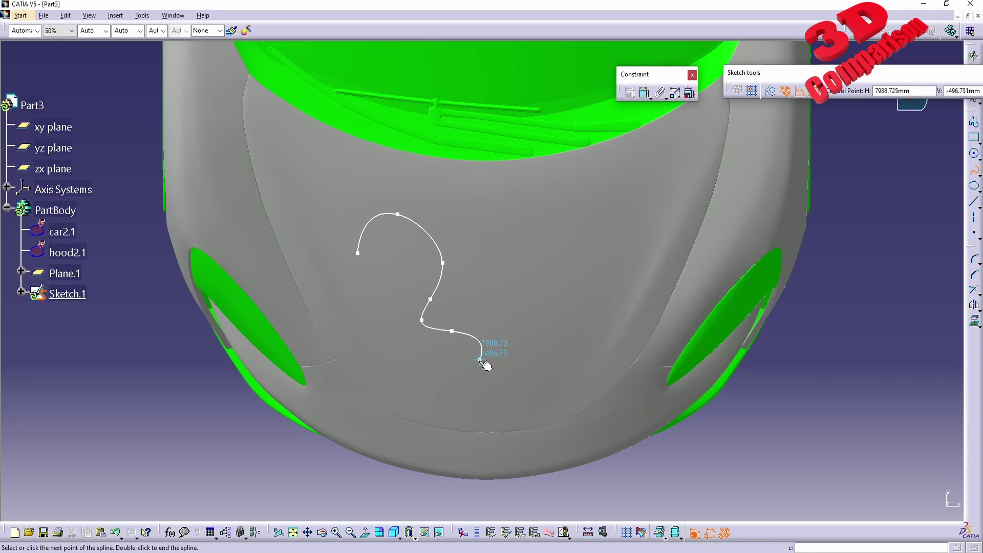
left_click(477, 363)
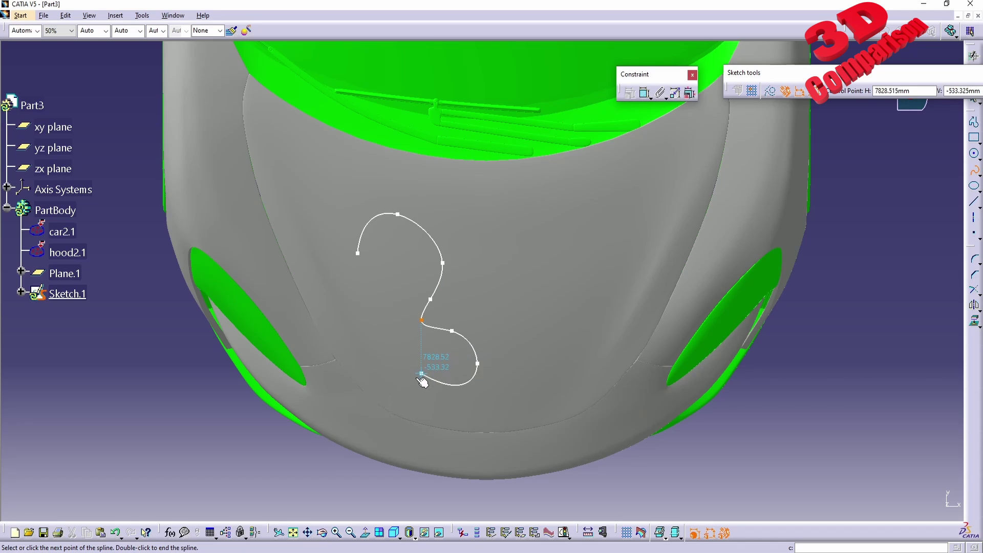
left_click(409, 382)
left_click(448, 416)
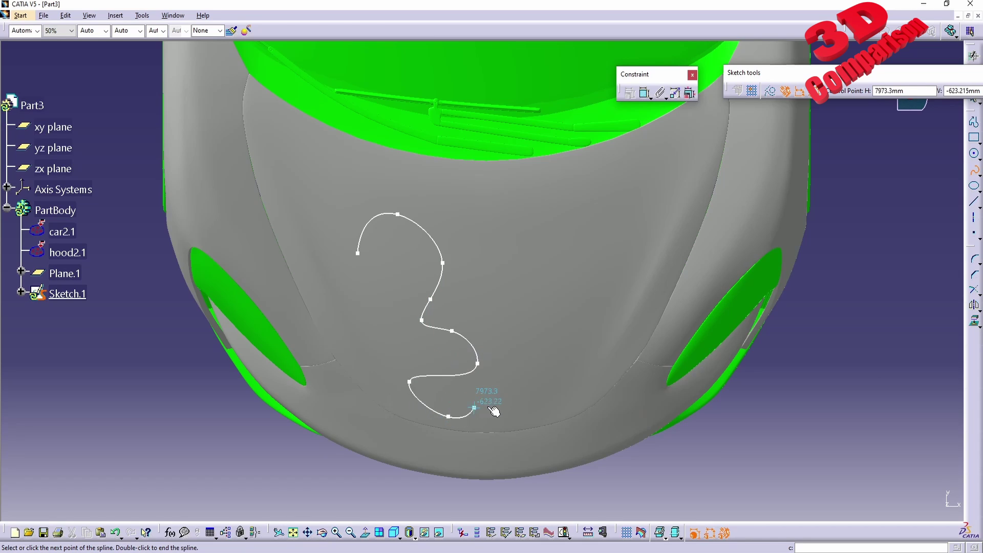
left_click(507, 399)
left_click(506, 347)
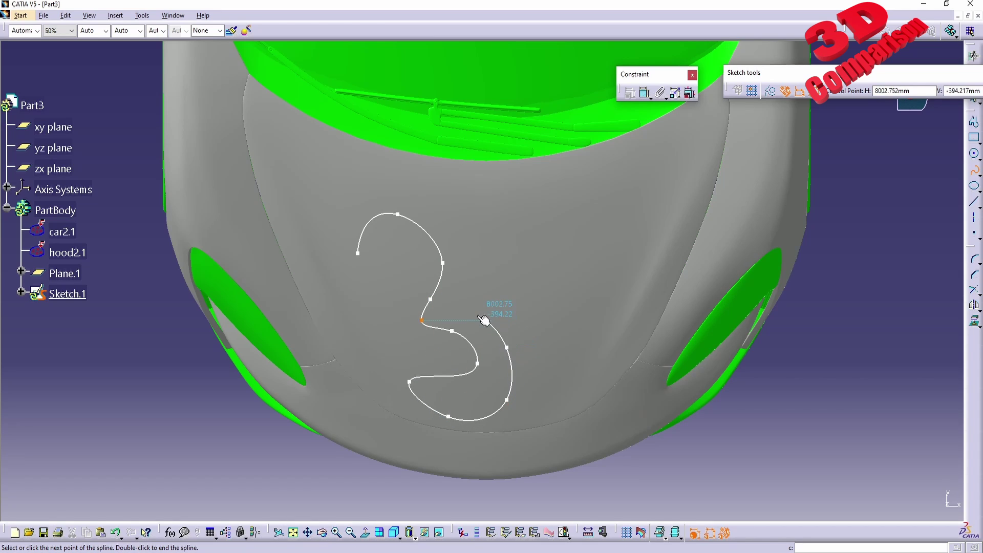
left_click(457, 308)
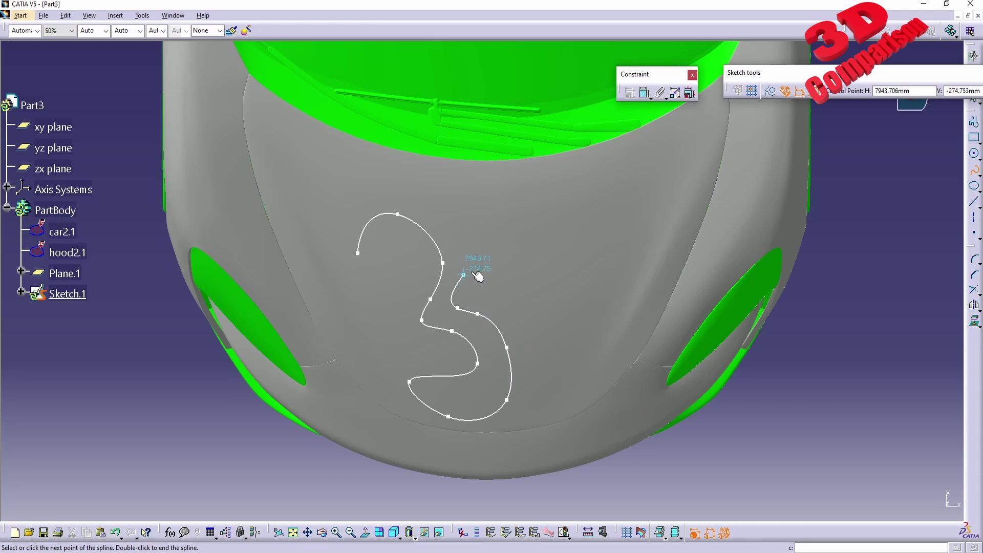
left_click(471, 272)
left_click(452, 219)
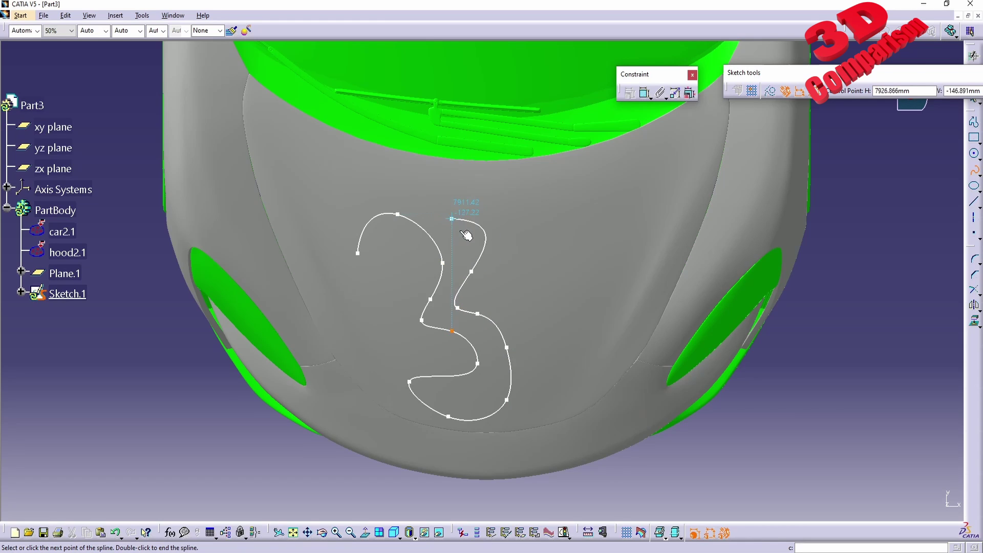
left_click(460, 231)
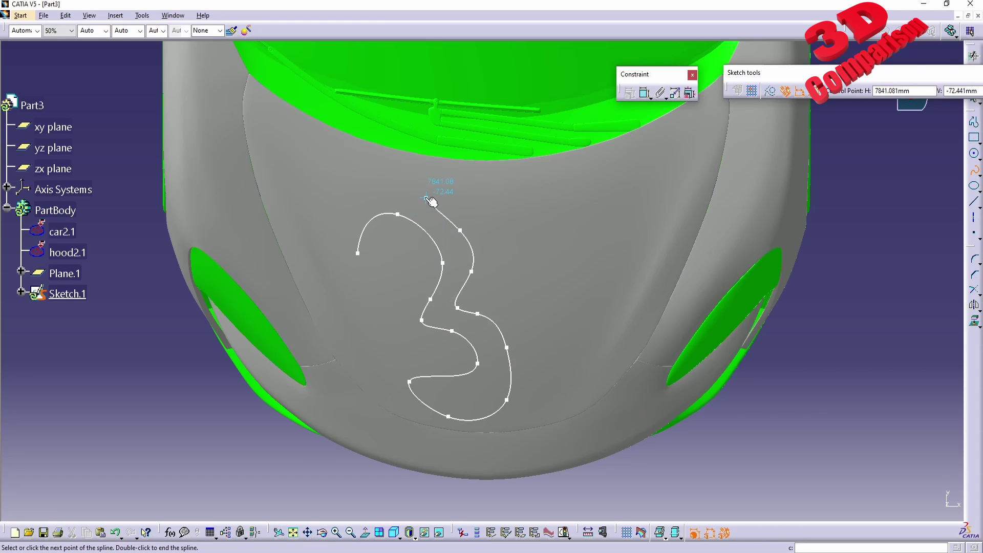
left_click(357, 193)
left_click(329, 258)
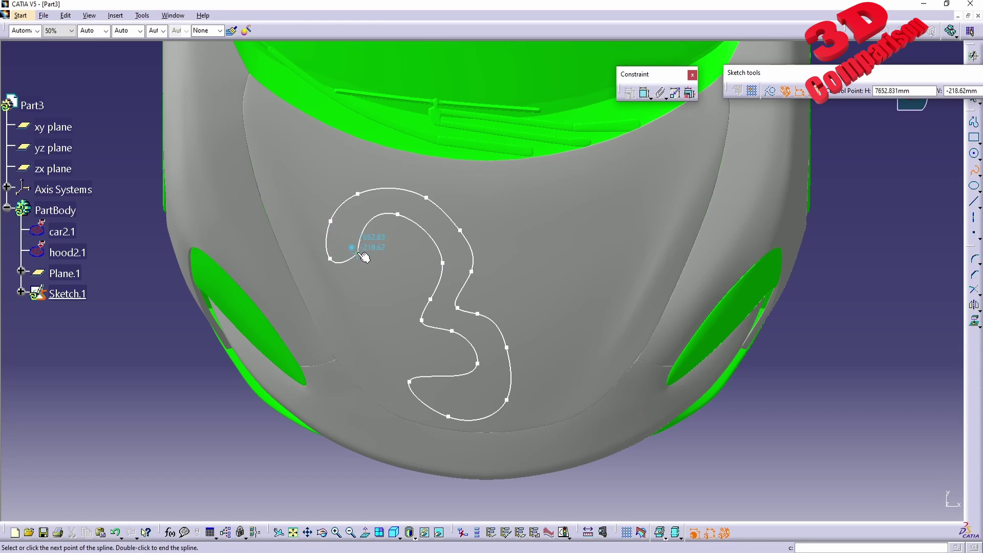
left_click(357, 253)
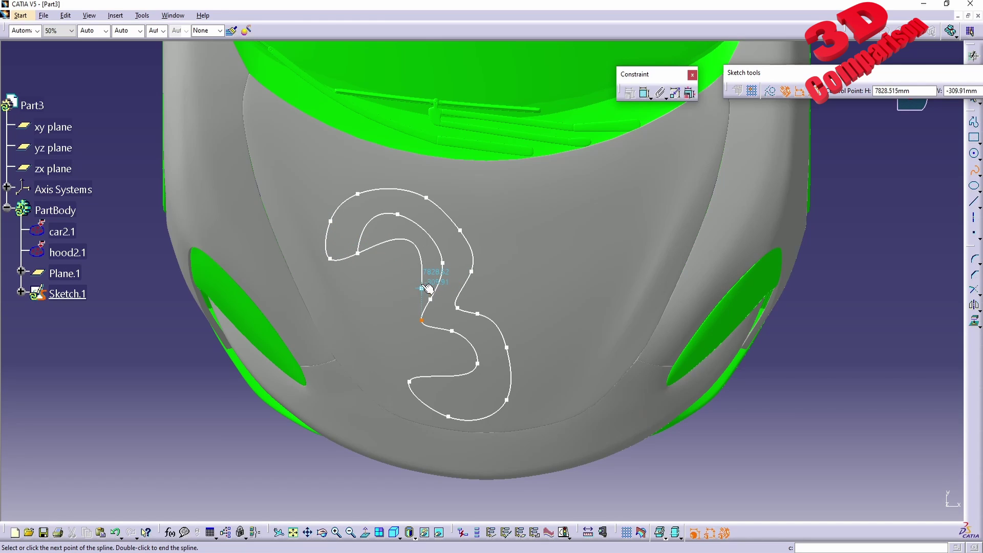
double_click(357, 256)
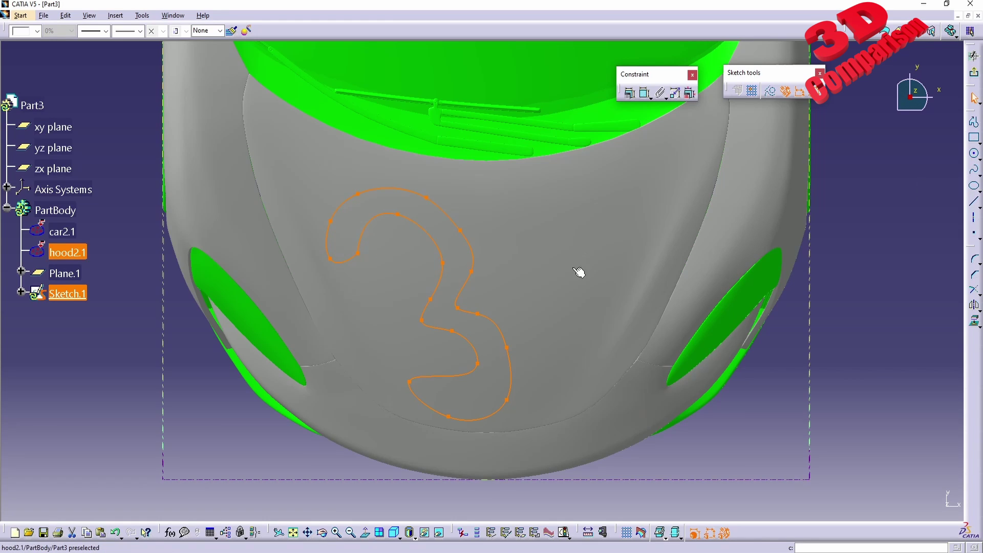
- Draw a second closed spline beside the 3, outlining a broad, hooked D-like shape that ends on its starting point
left_click(974, 169)
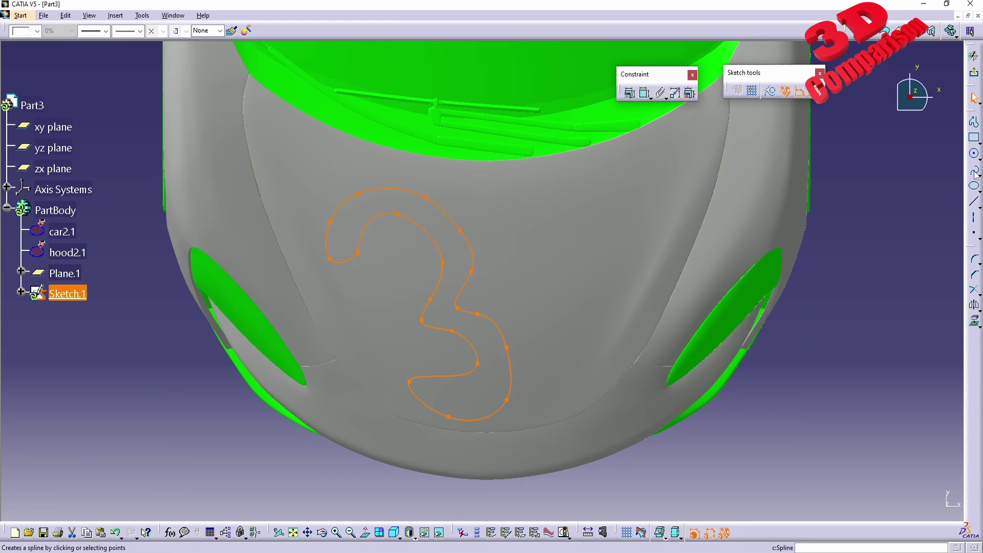
left_click(500, 210)
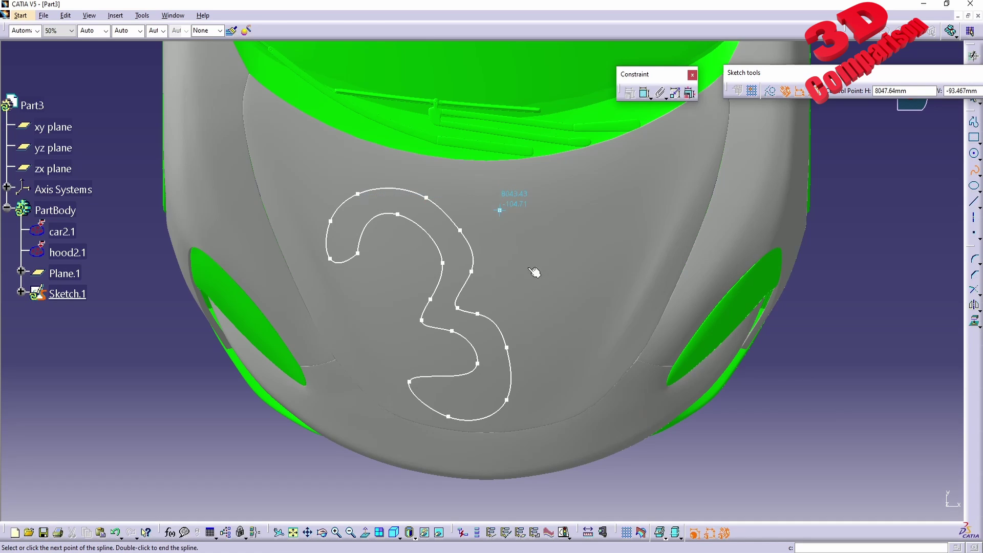
left_click(558, 287)
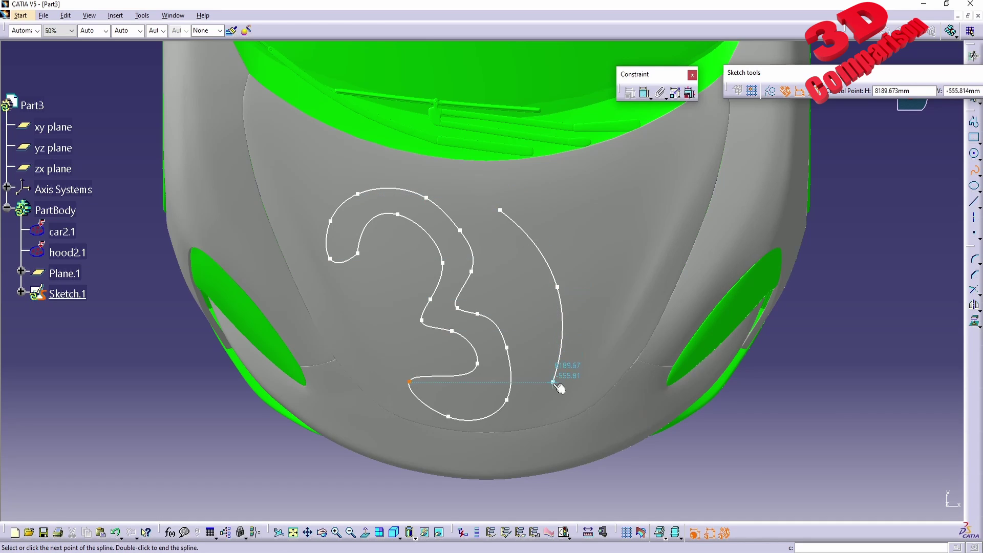
left_click(534, 400)
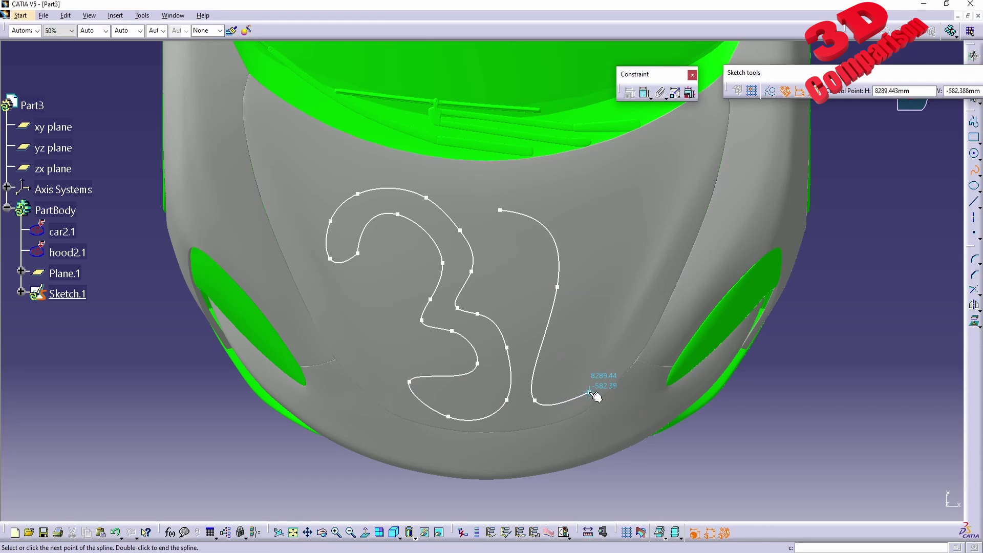
left_click(590, 392)
left_click(629, 334)
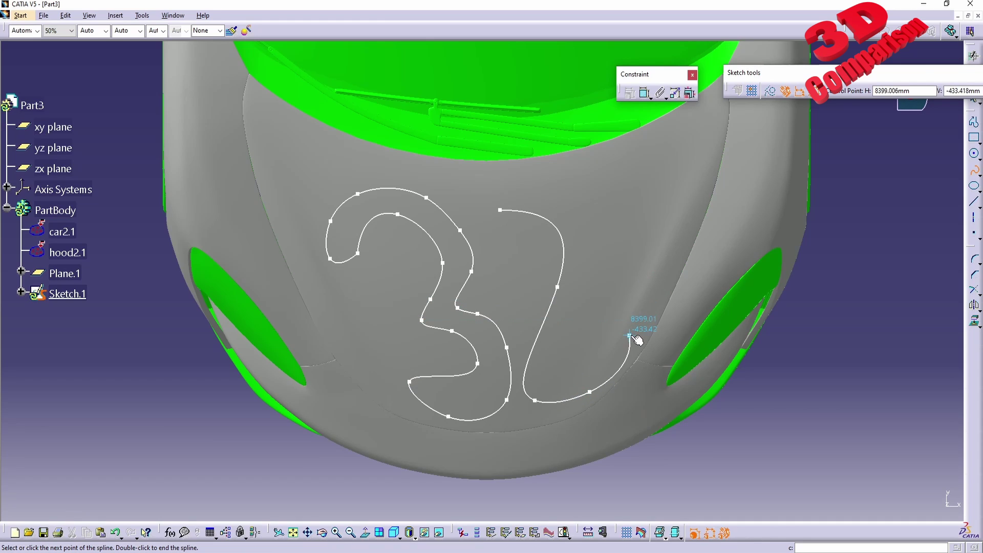
left_click(656, 237)
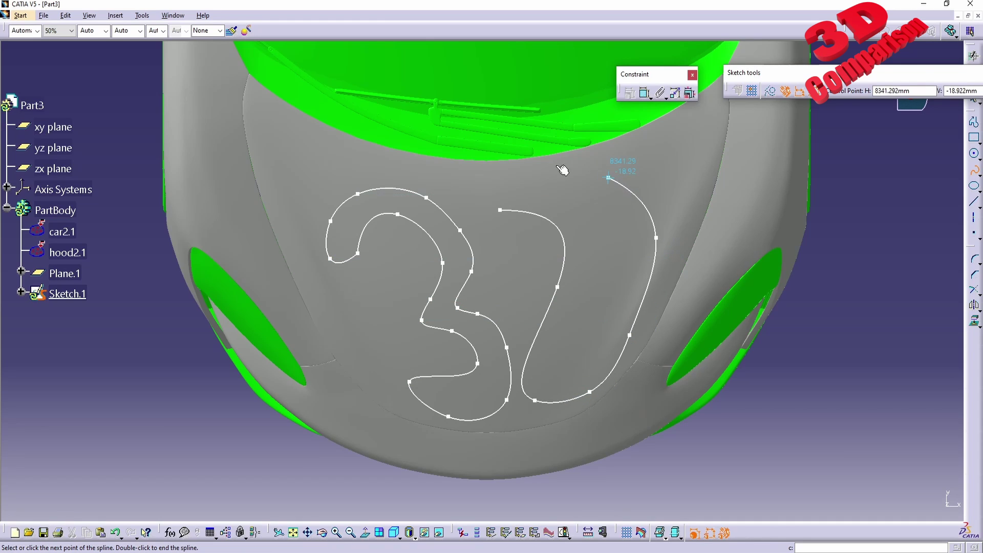
left_click(608, 177)
left_click(511, 170)
left_click(477, 198)
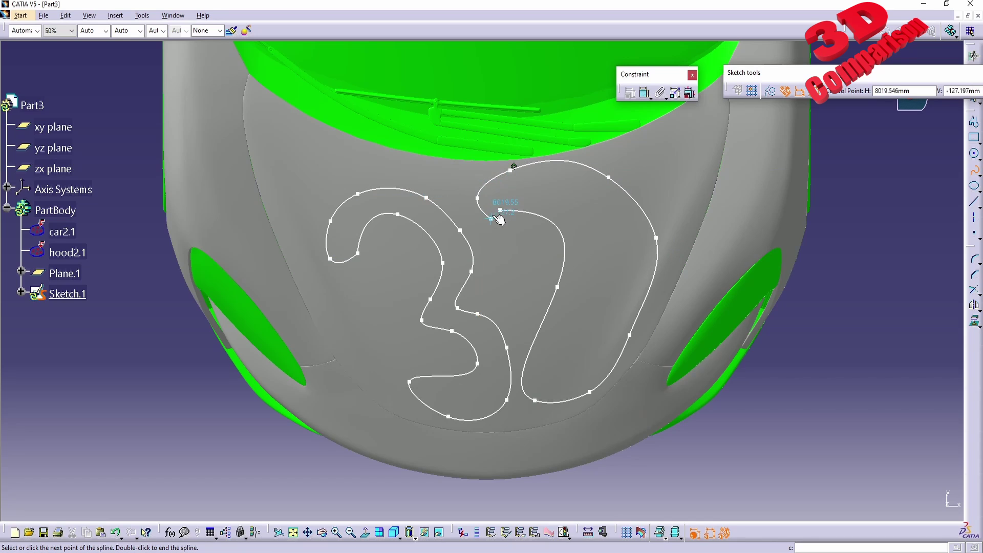
double_click(500, 210)
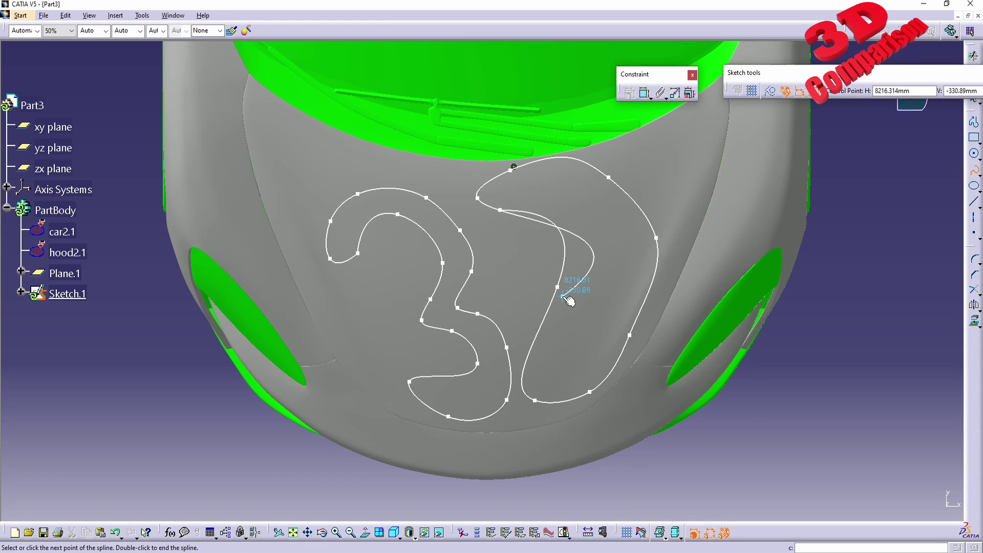
- Reshape the D-like spline by repositioning the control points along its hooked end, upper arc and inner curve
left_click_drag(559, 287, 548, 348)
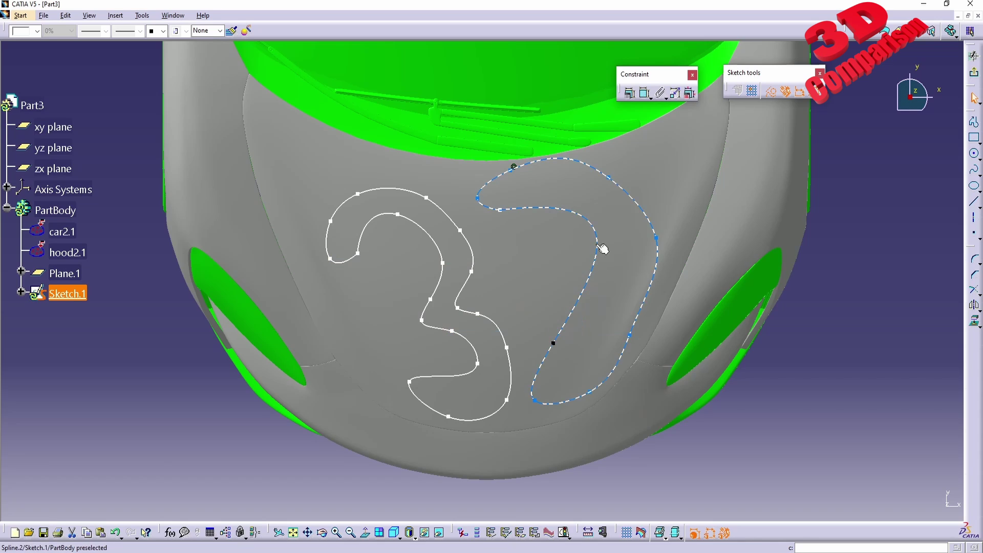
left_click_drag(515, 211, 538, 243)
left_click_drag(479, 199, 527, 167)
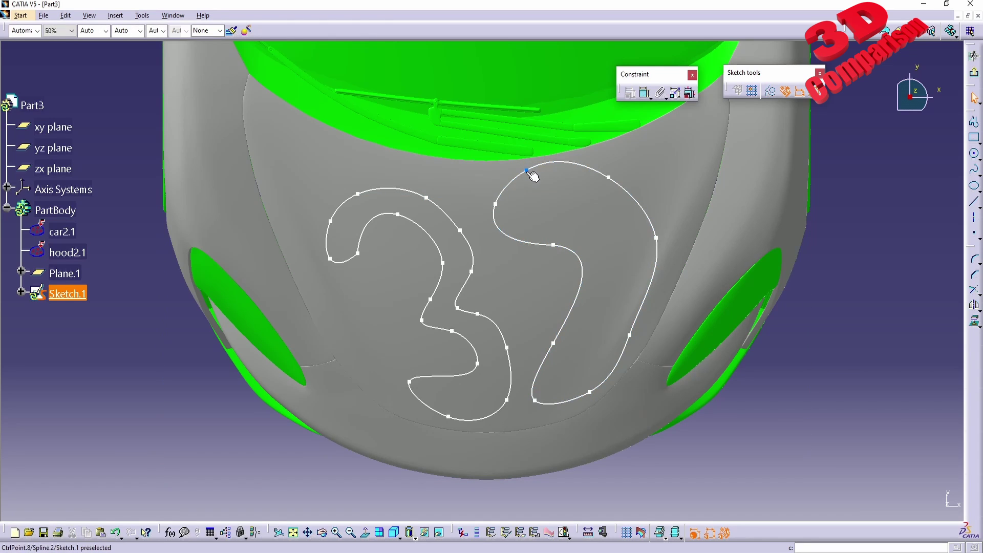
left_click_drag(528, 173, 529, 183)
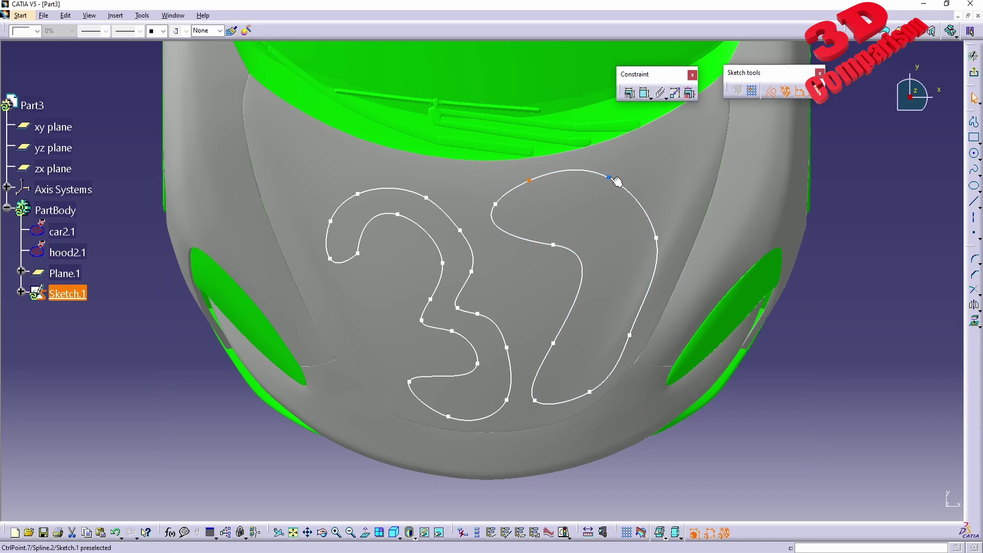
mouse_move(610, 180)
left_mouse_down()
mouse_move(620, 177)
mouse_move(598, 189)
left_mouse_up()
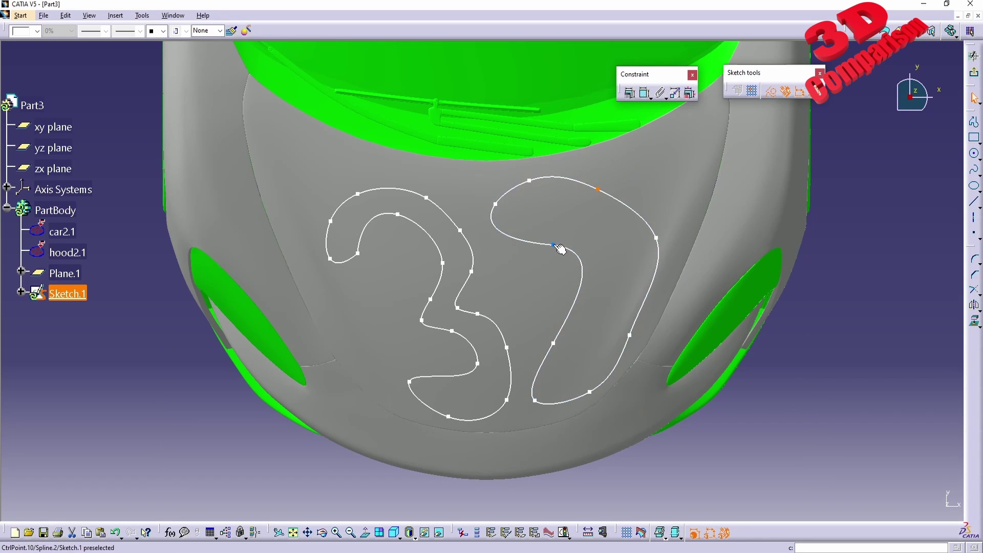
mouse_move(558, 247)
left_mouse_down()
mouse_move(577, 263)
mouse_move(548, 251)
left_mouse_up()
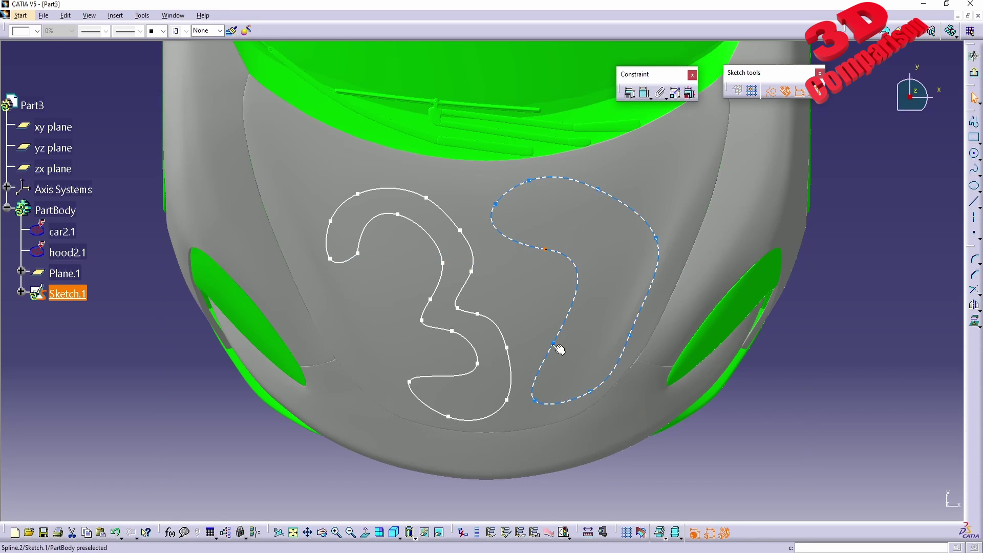
left_click_drag(557, 348, 572, 317)
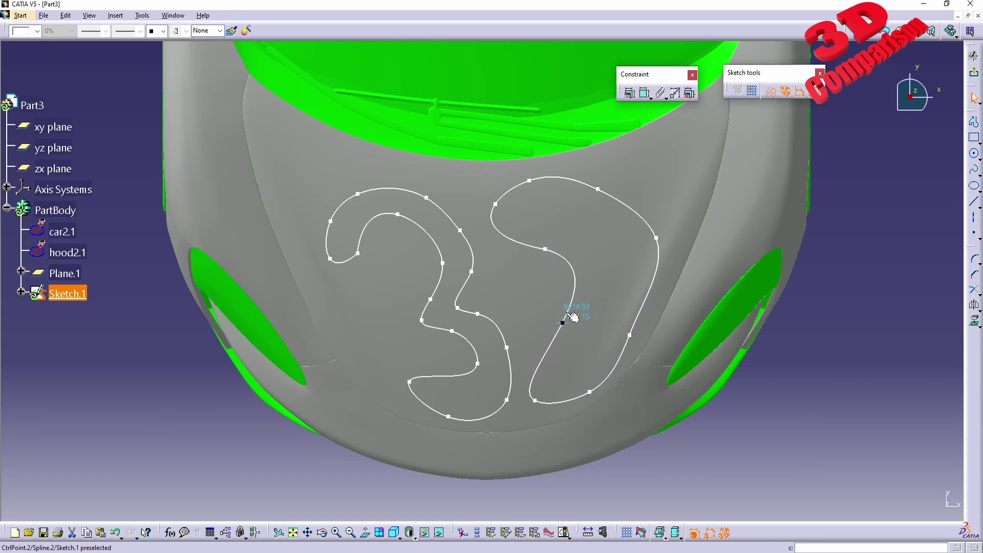
- Add a control point to the D-like spline next to the existing point on its inner bend
right_click(574, 295)
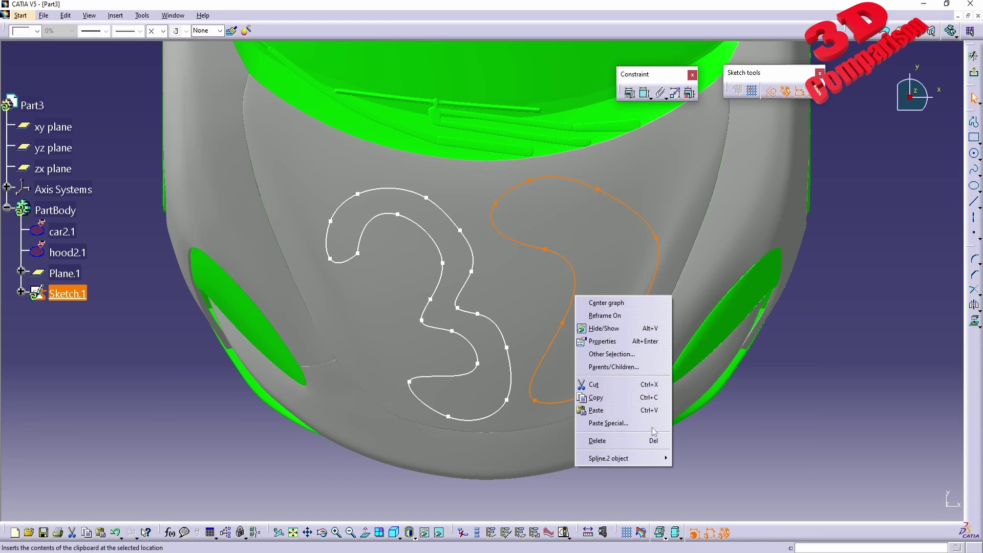
mouse_move(639, 462)
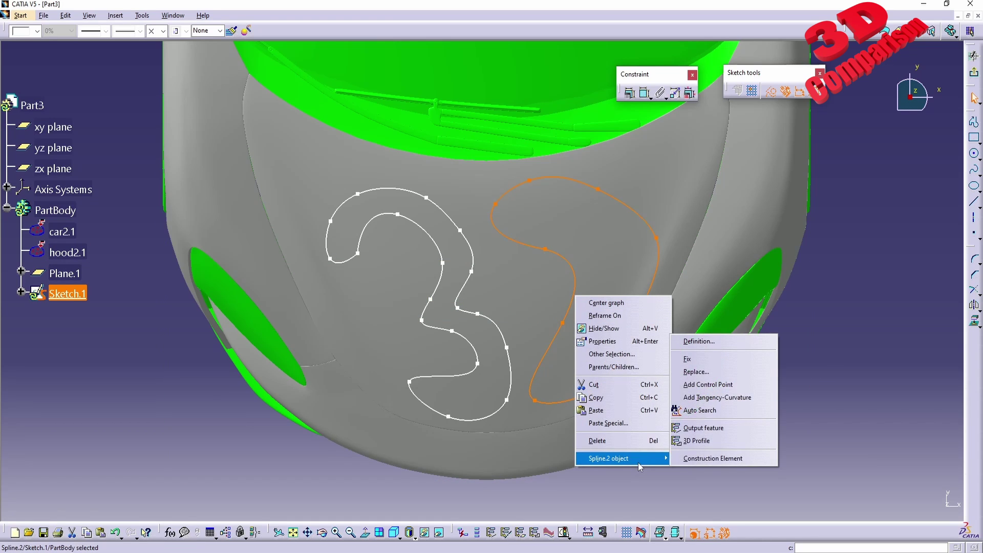
left_click(722, 388)
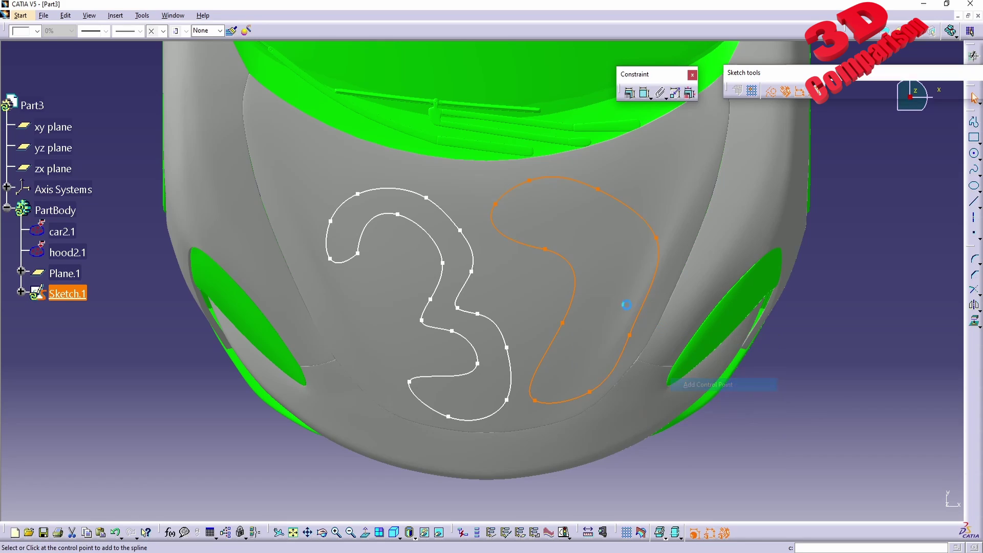
left_click(533, 250)
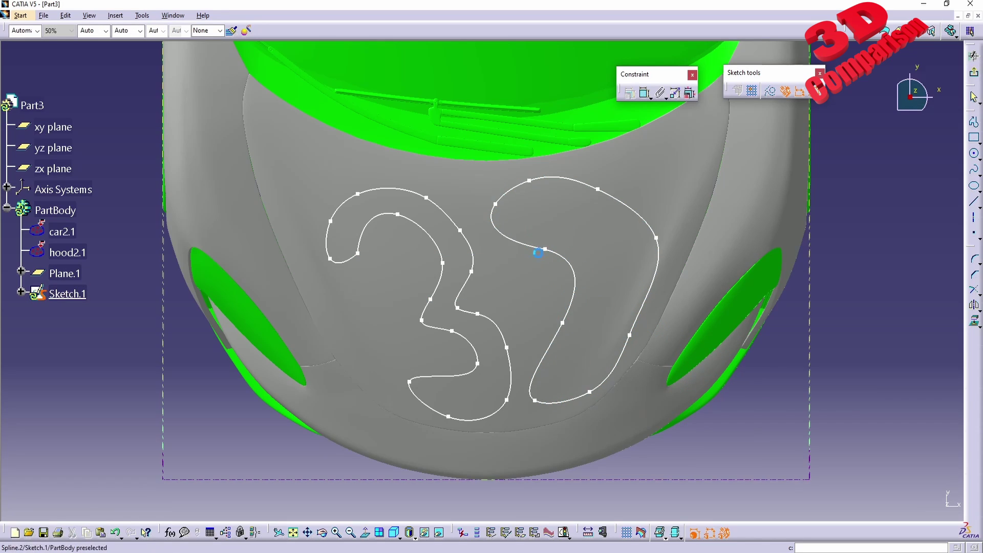
- Reposition two control points on the inner edge of the D-like spline and exit the sketch
mouse_move(538, 255)
left_mouse_down()
mouse_move(560, 256)
mouse_move(540, 256)
left_mouse_up()
left_click_drag(564, 324, 548, 326)
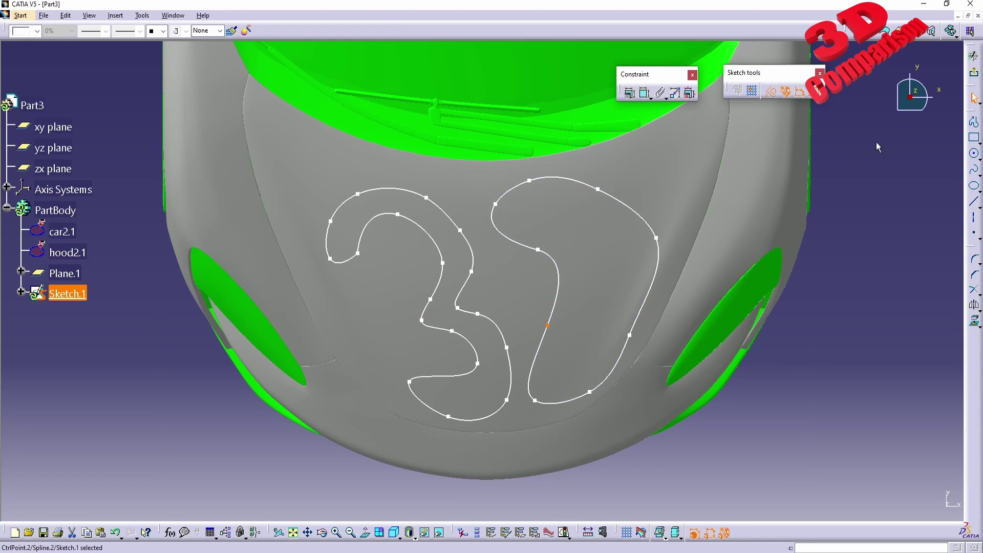
left_click(979, 75)
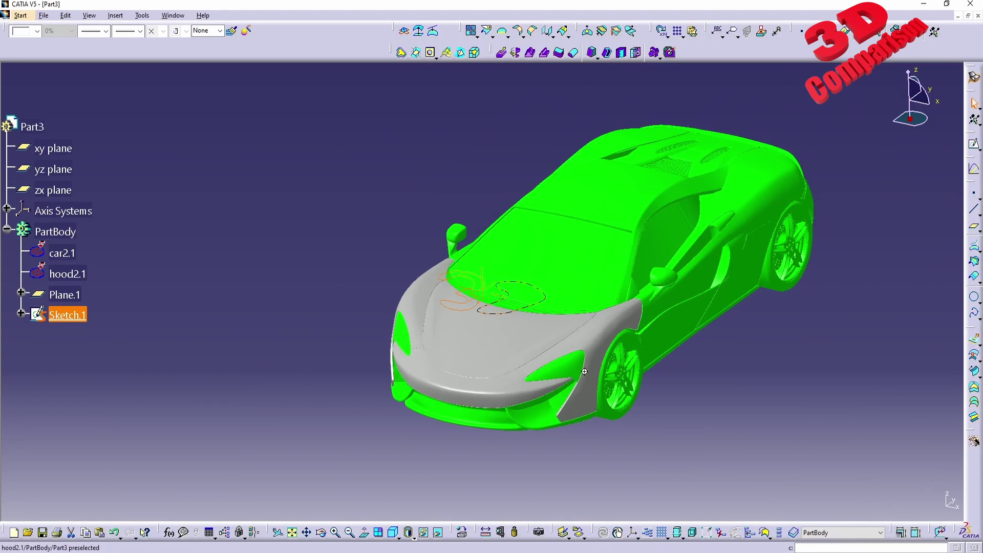
- Deselect the sketch and switch to the Shape Sculptor workbench
middle_click_drag(562, 269, 519, 362)
left_click(121, 117)
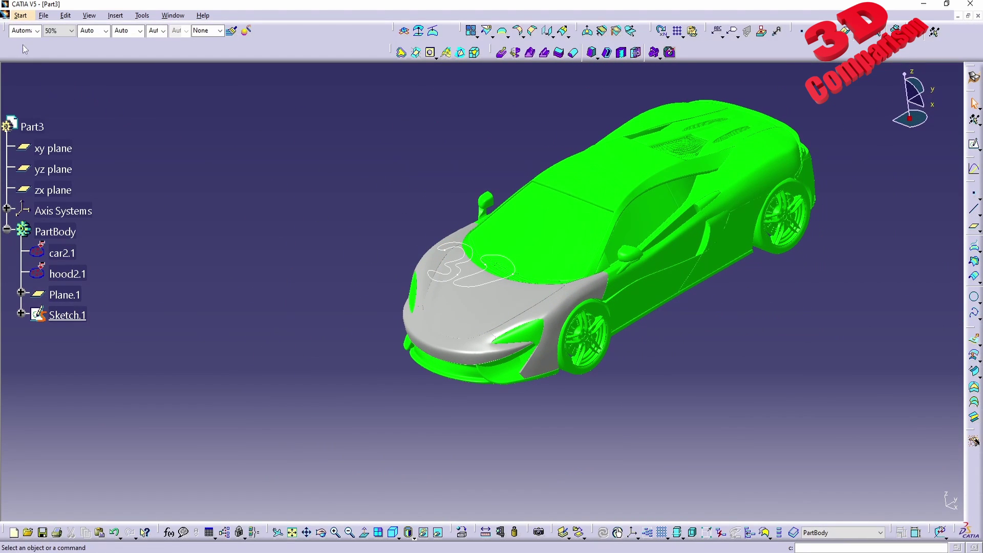
left_click(22, 16)
mouse_move(56, 54)
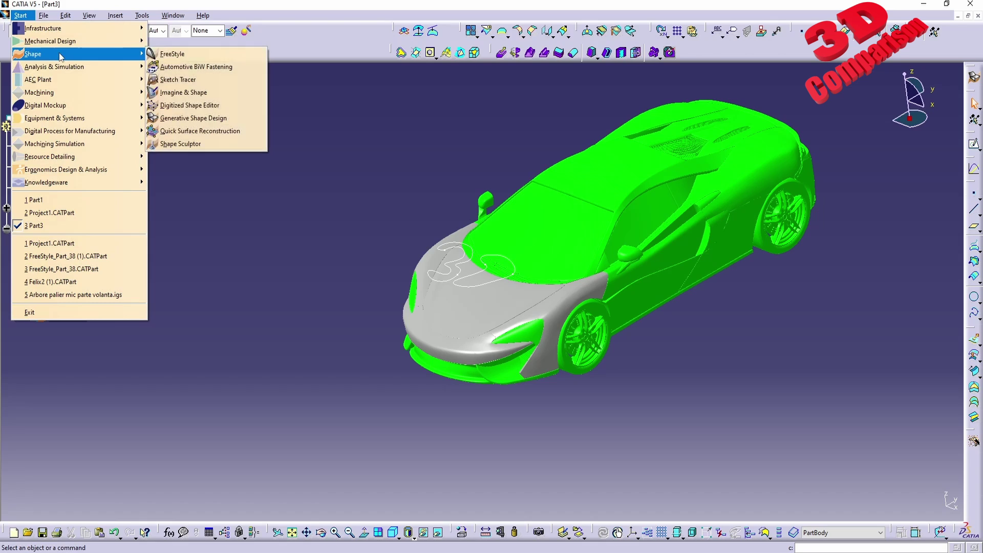
left_click(191, 149)
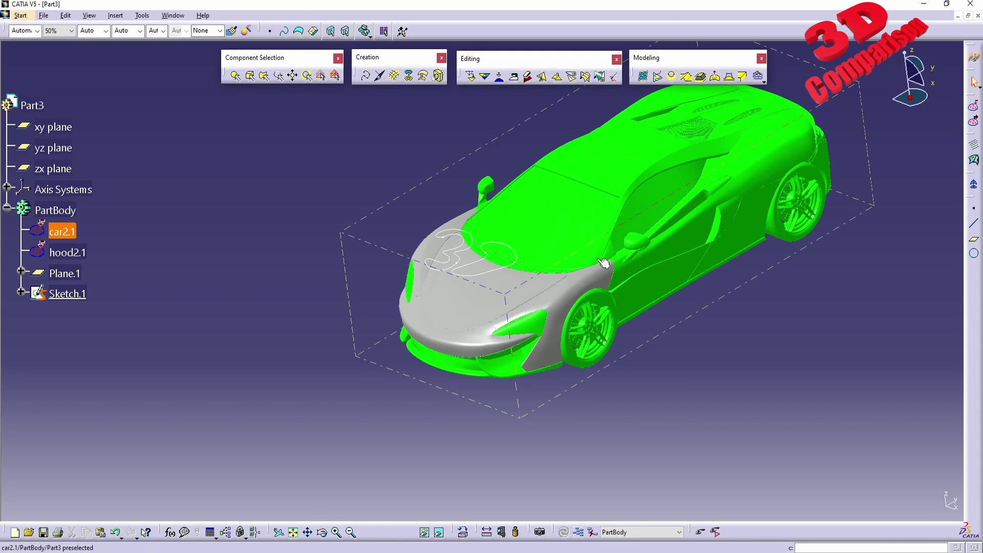
- Project the Sketch.1 curves onto the hood2.1 mesh with Project Curve, using the Compass direction
left_click(658, 76)
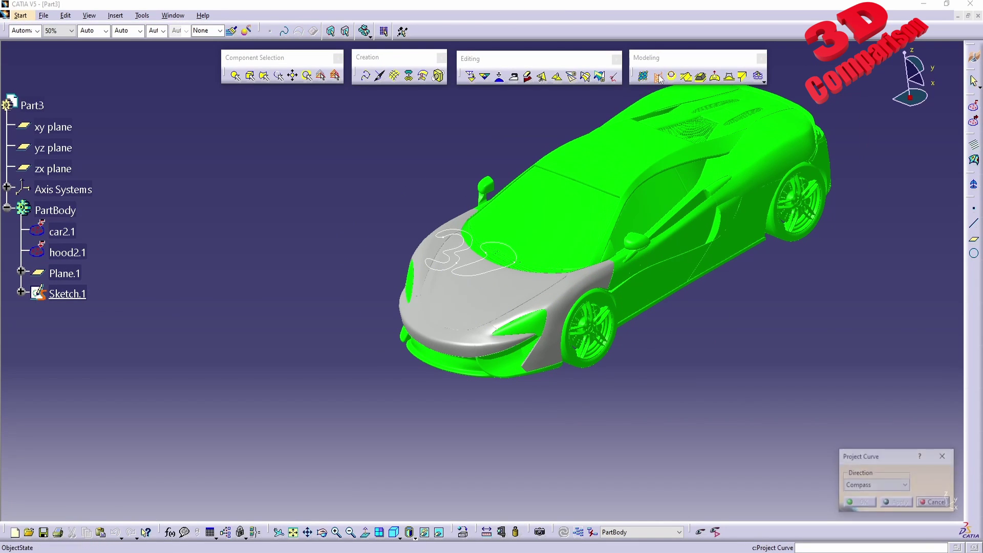
left_click(441, 318)
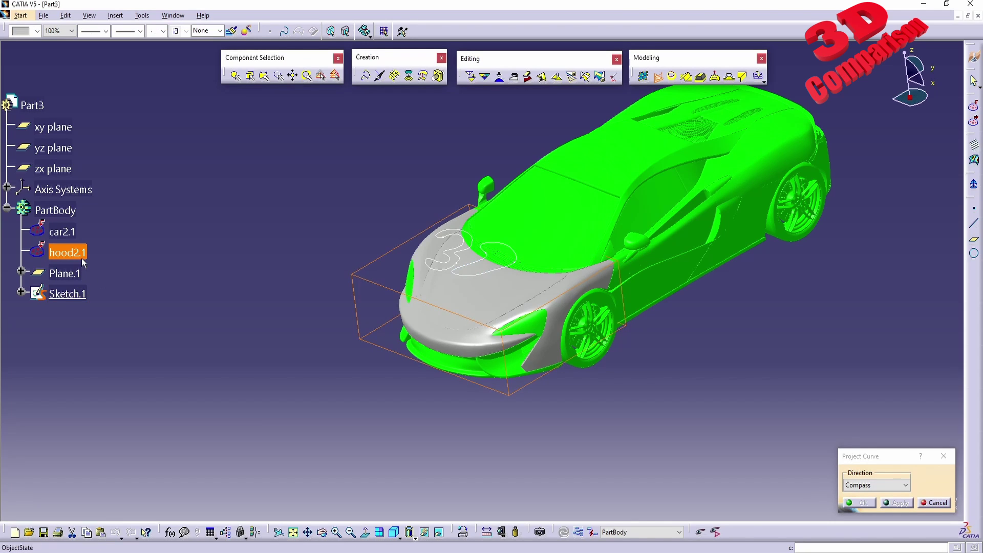
left_click(67, 294)
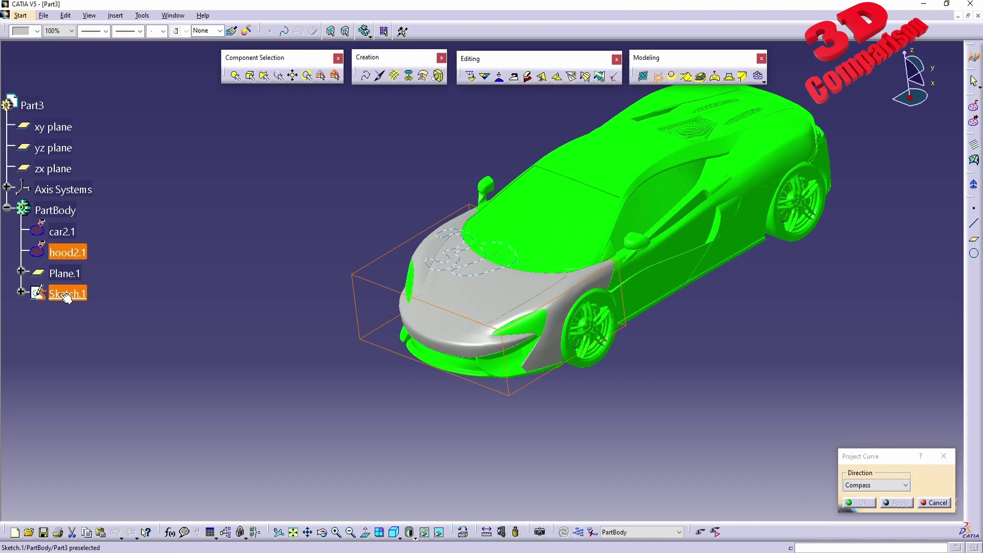
left_click(893, 489)
left_click(876, 505)
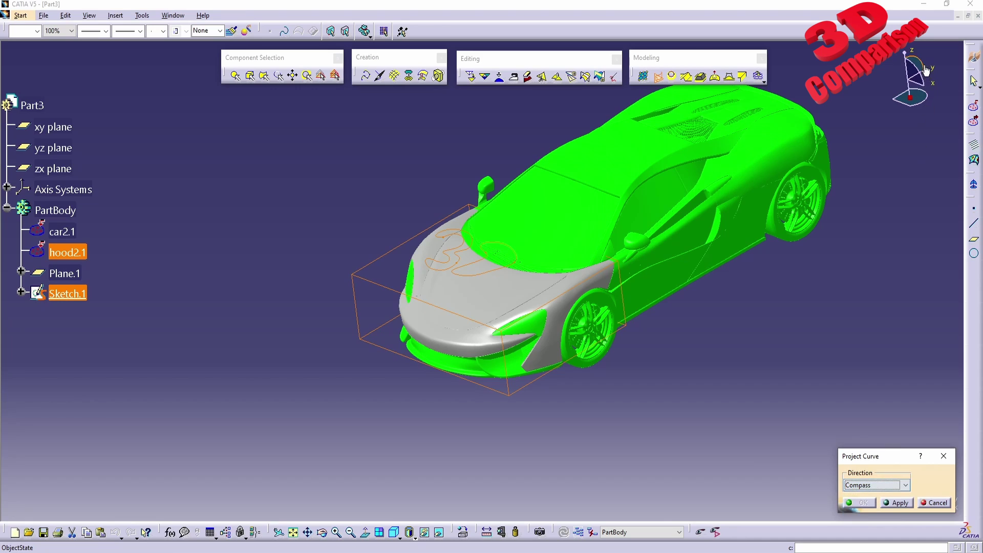
left_click(896, 501)
middle_click_drag(463, 356, 579, 358)
key("Escape")
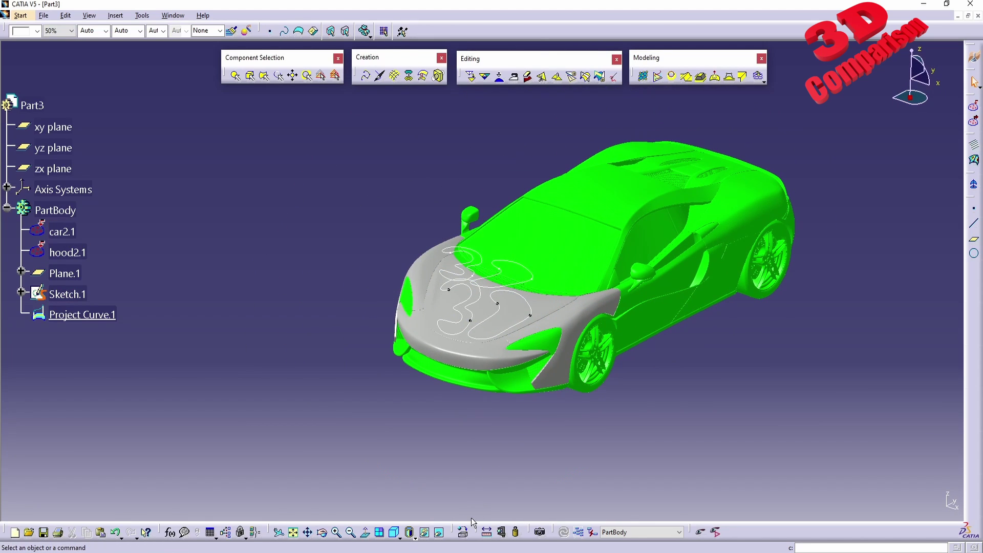
left_click_drag(471, 519, 6, 309)
left_click_drag(519, 46, 5, 249)
left_click_drag(596, 513, 971, 336)
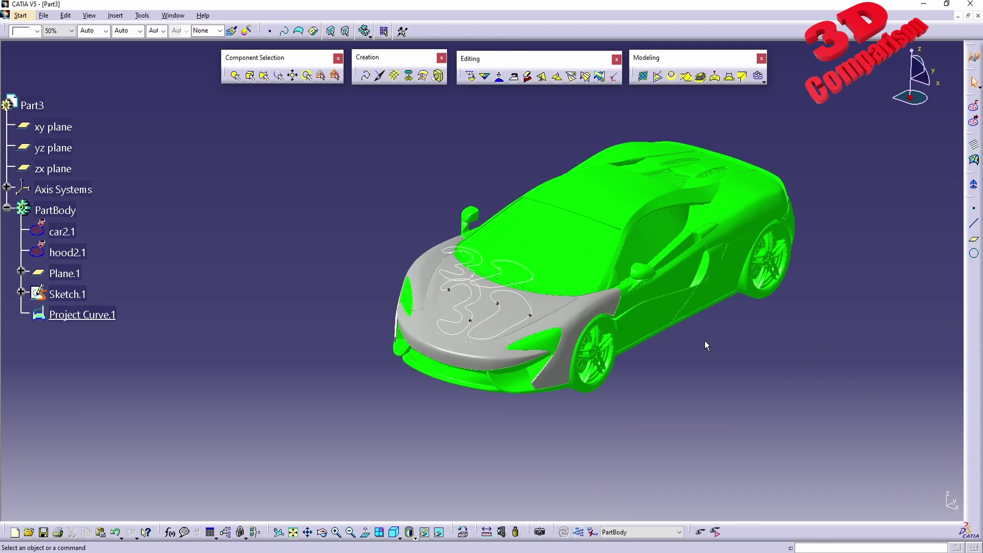